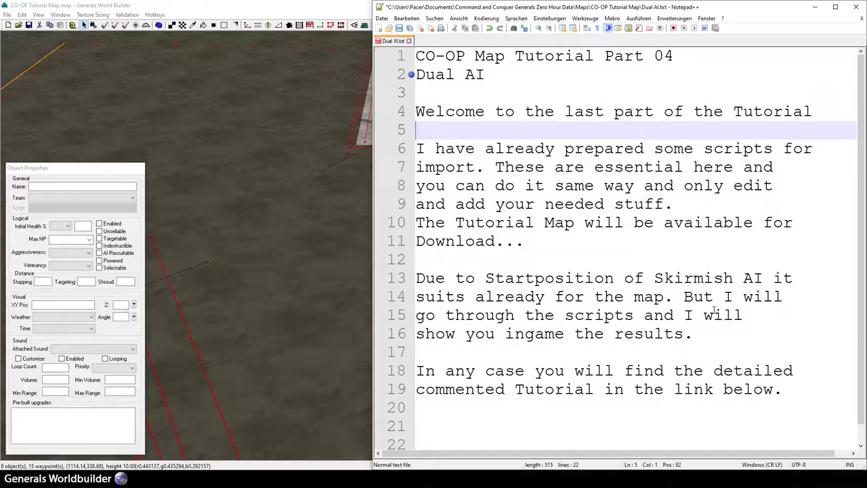
{"action": "left_click", "coordinate": [532, 259]}
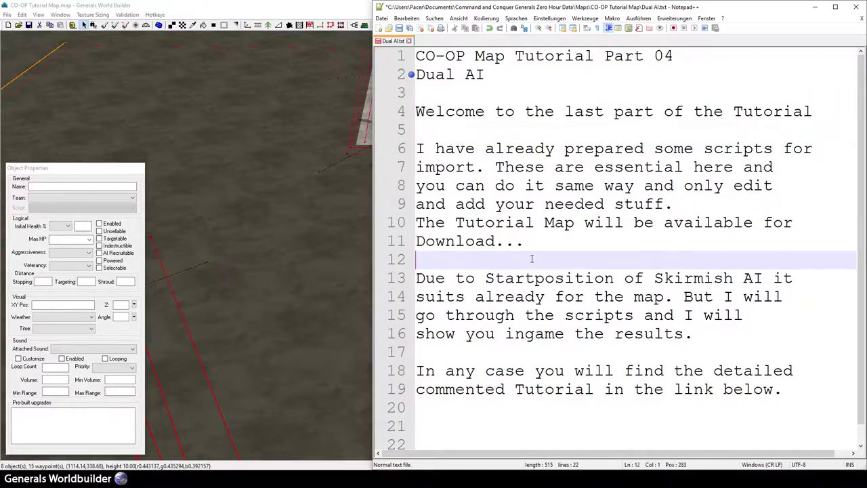
{"action": "left_click", "coordinate": [514, 345]}
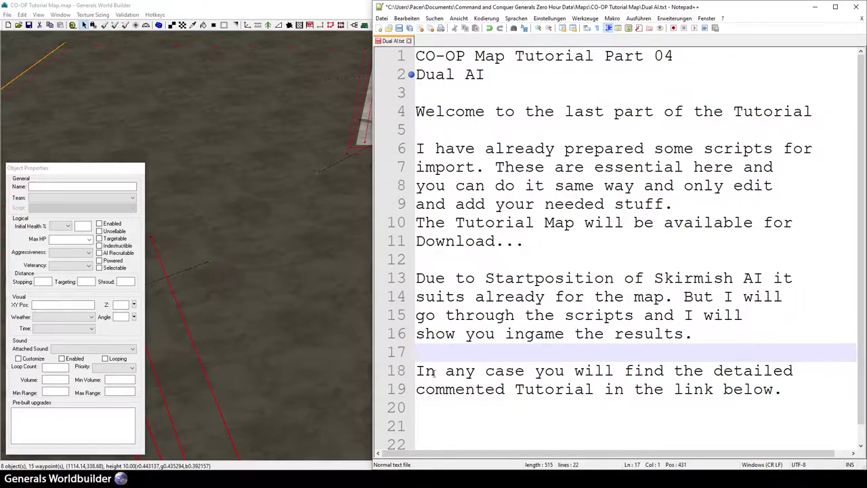
{"action": "left_click", "coordinate": [432, 406]}
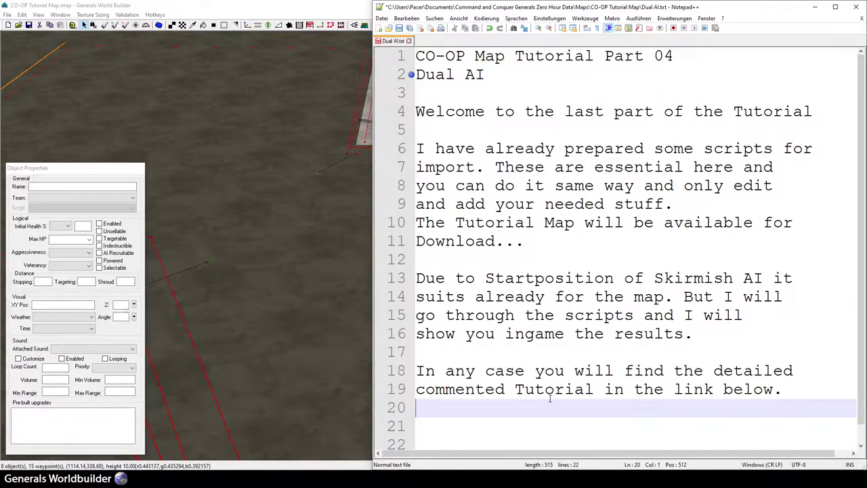
{"action": "scroll", "coordinate": [550, 398], "scroll_direction": "down", "scroll_amount": 1}
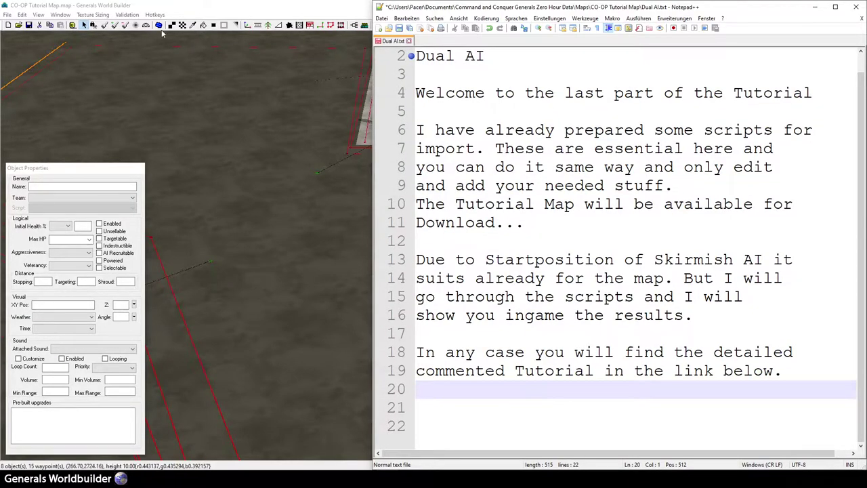
Switch to World Builder and open the script editor for the CO-OP Tutorial Map
{"action": "left_click", "coordinate": [212, 6]}
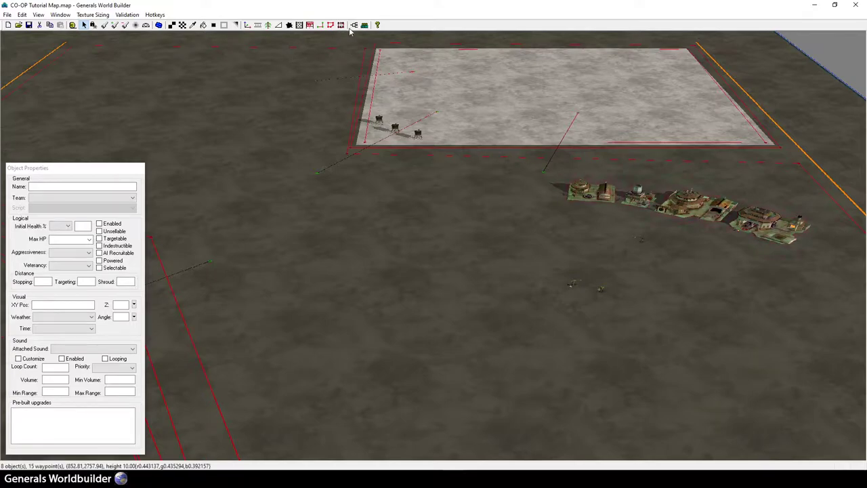
{"action": "left_click", "coordinate": [353, 25]}
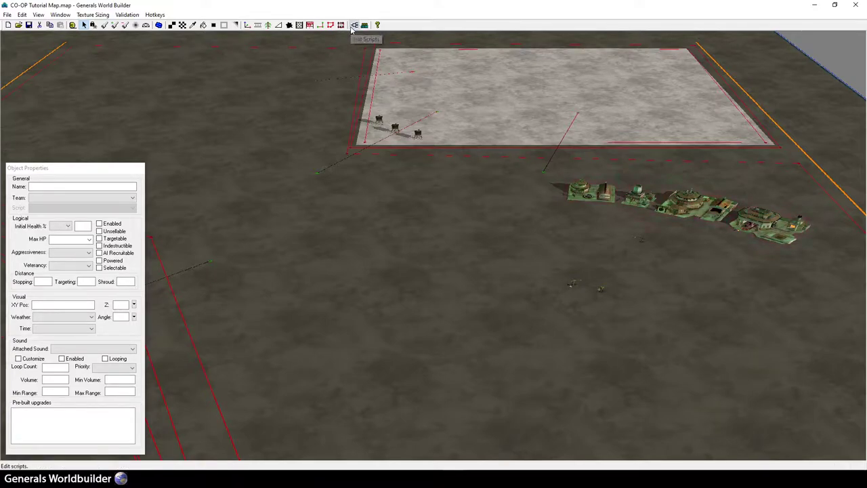
{"action": "left_click_drag", "start_coordinate": [184, 6], "coordinate": [497, 65]}
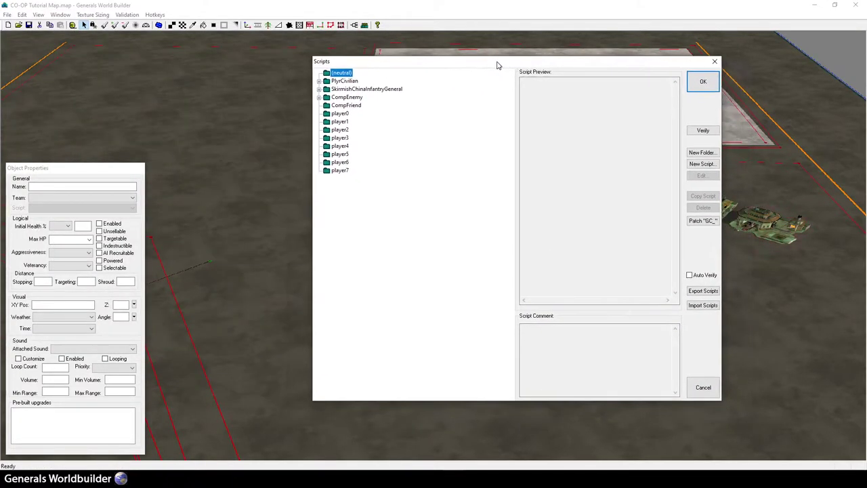
Import the prepared script file into the PlyrCivilian script list
{"action": "left_click", "coordinate": [319, 81]}
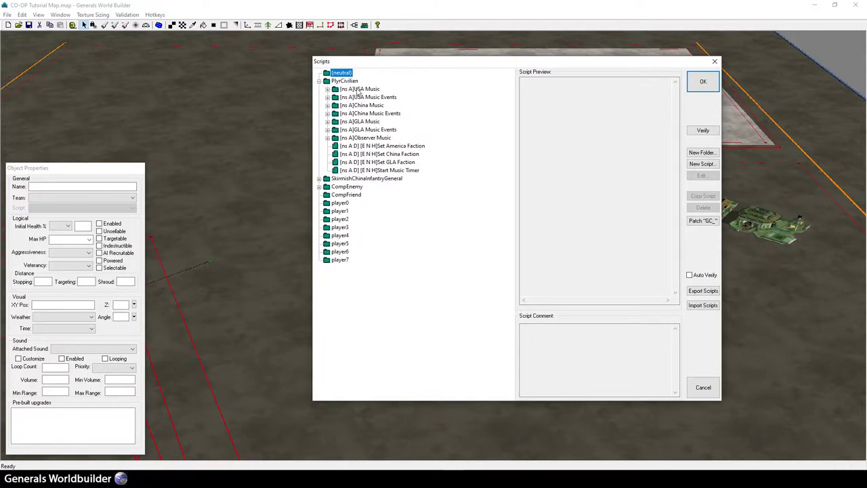
{"action": "left_click", "coordinate": [348, 82]}
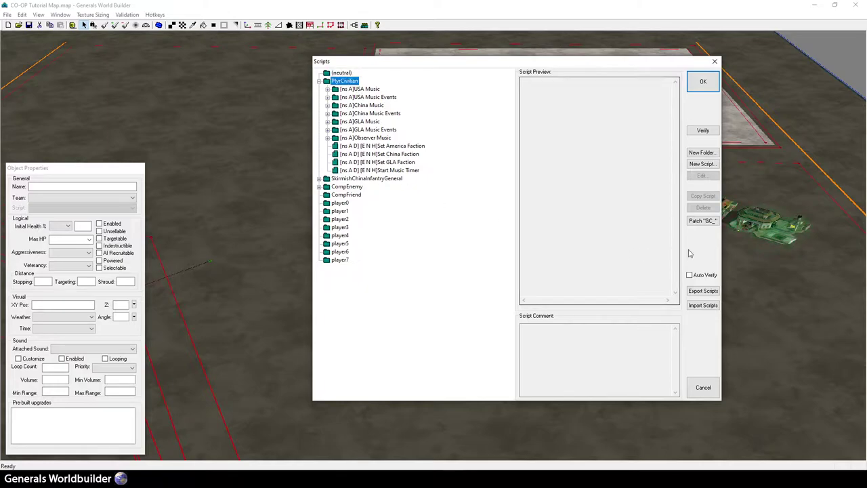
{"action": "left_click", "coordinate": [703, 305]}
{"action": "left_click", "coordinate": [508, 128]}
{"action": "double_click", "coordinate": [508, 129]}
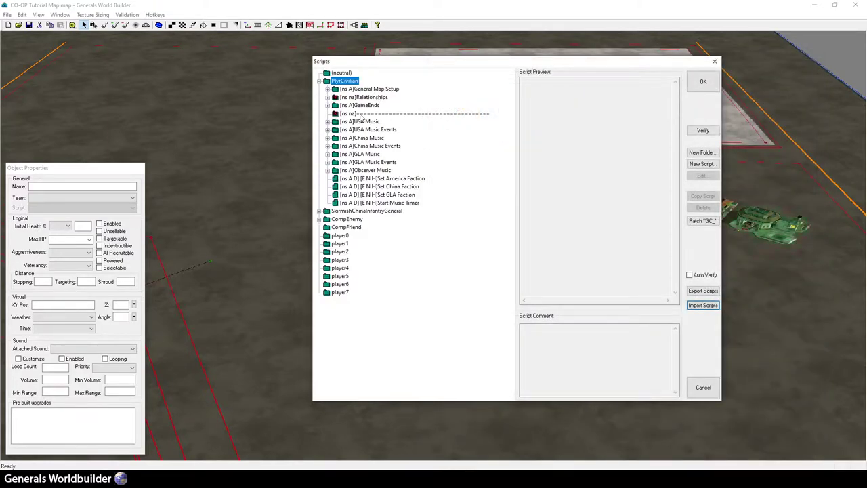
{"action": "left_click", "coordinate": [344, 113]}
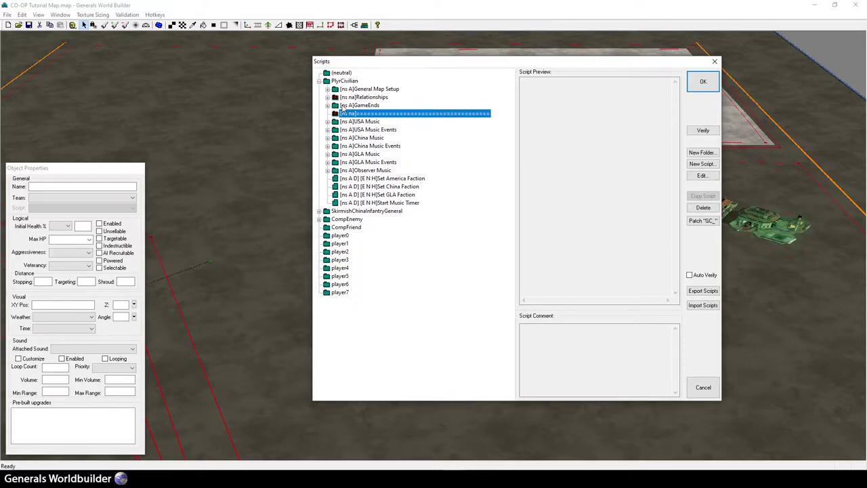
Move the Relationships folder above General Map Setup in the PlyrCivilian scripts
{"action": "left_click", "coordinate": [328, 97]}
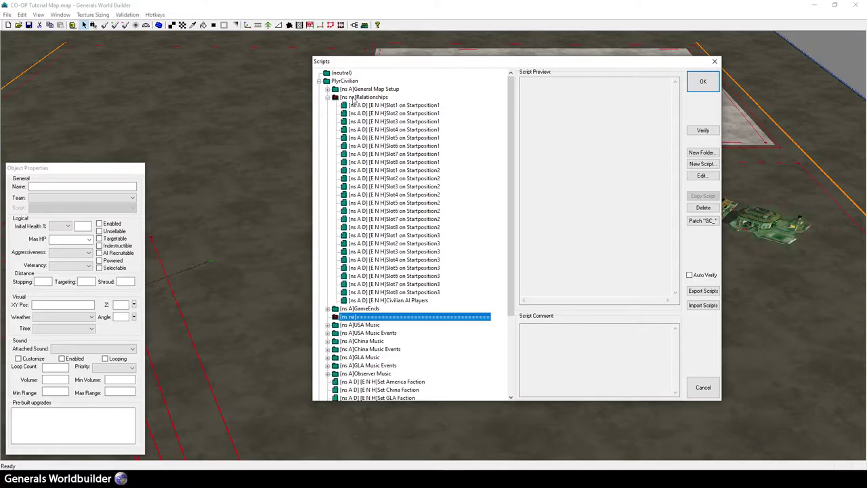
{"action": "left_click", "coordinate": [365, 98]}
{"action": "left_click_drag", "start_coordinate": [366, 98], "coordinate": [364, 89]}
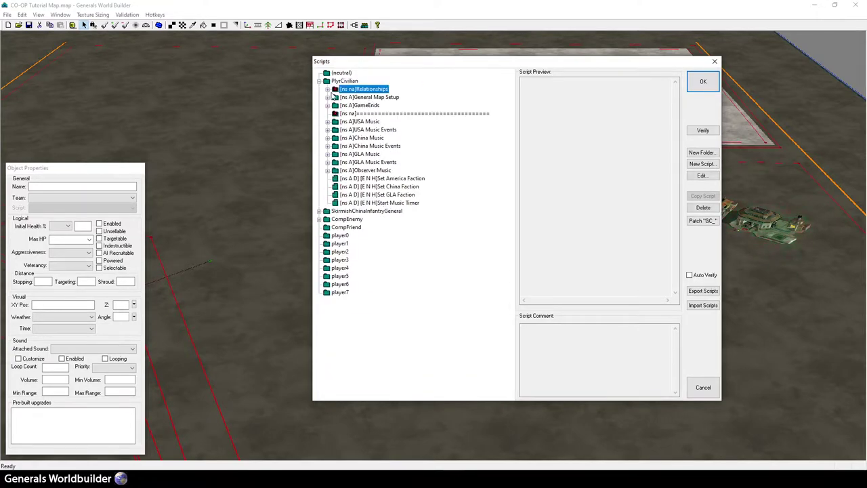
Examine the conditions and actions of the Startposition1 scripts for slots 1 to 8 in the Relationships folder
{"action": "left_click", "coordinate": [327, 89]}
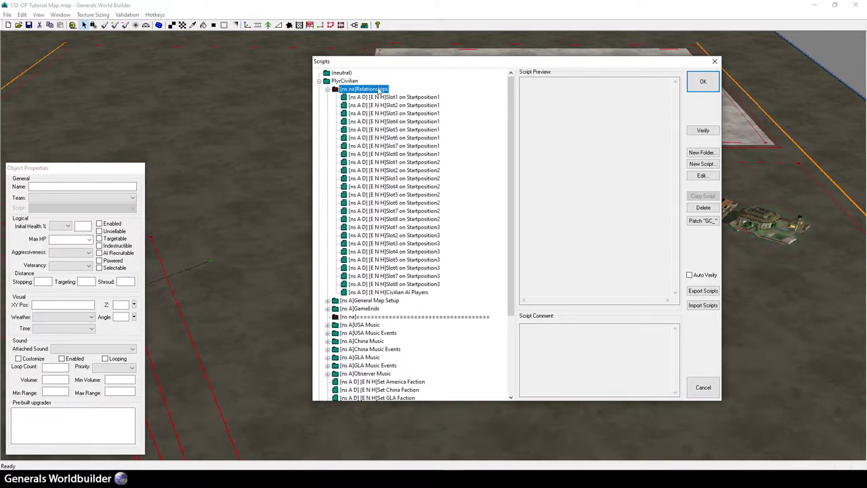
{"action": "left_click", "coordinate": [392, 97]}
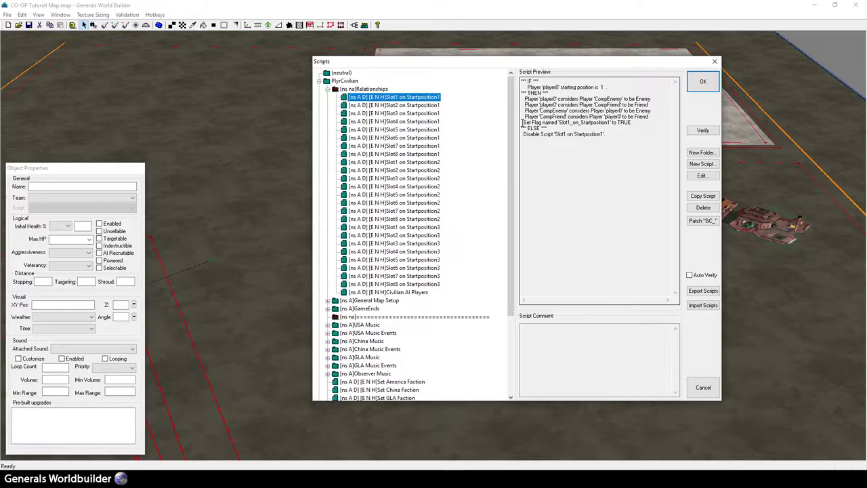
{"action": "left_click_drag", "start_coordinate": [522, 122], "coordinate": [636, 120]}
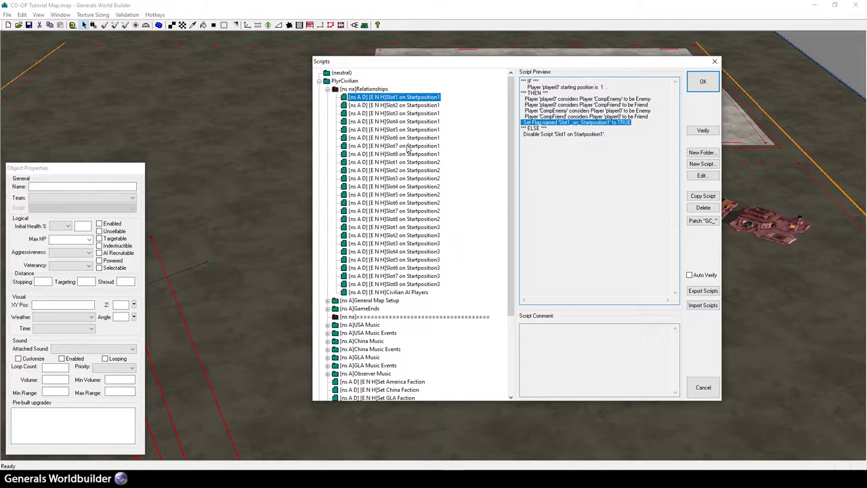
{"action": "left_click", "coordinate": [410, 106]}
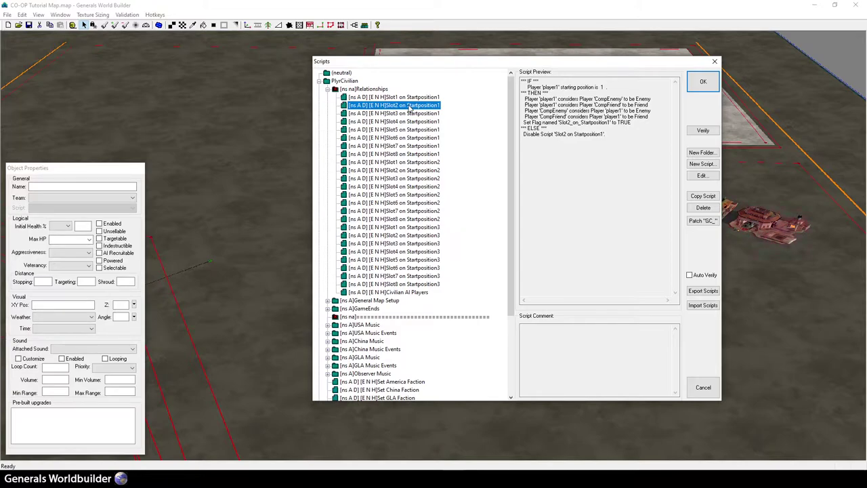
{"action": "key", "text": "Down"}
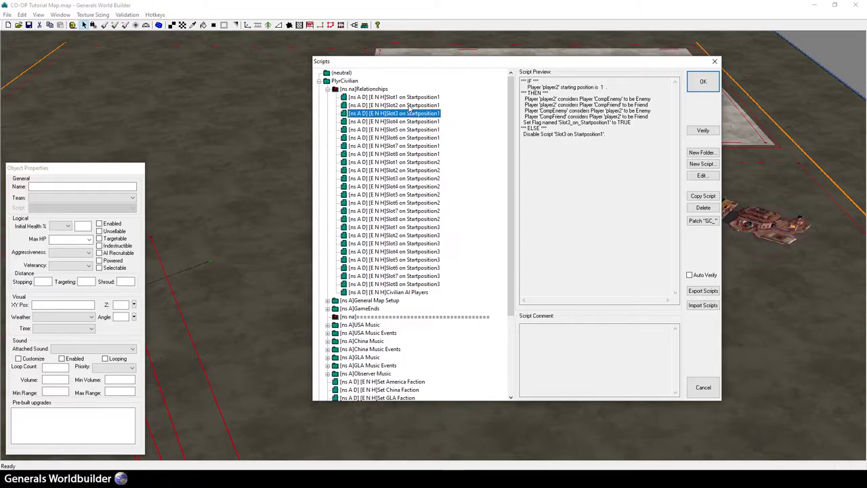
{"action": "key", "text": "Down"}
{"action": "key", "text": "Down"}
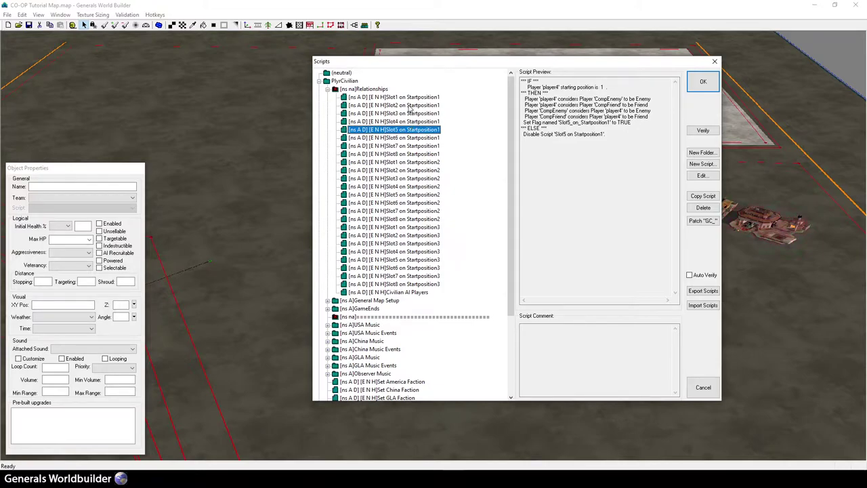
{"action": "key", "text": "Up"}
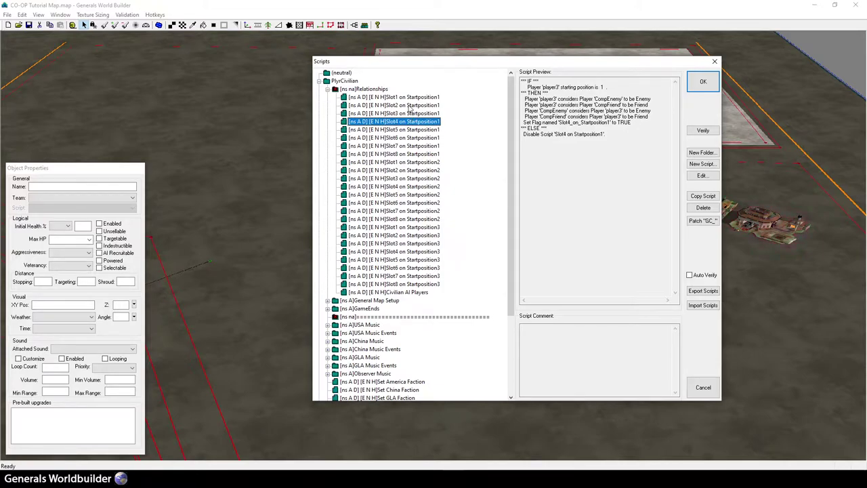
{"action": "key", "text": "Down"}
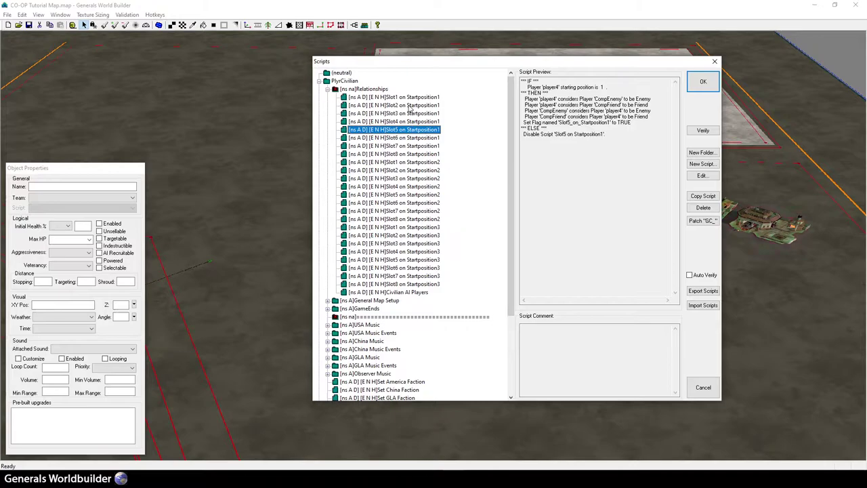
{"action": "key", "text": "Down"}
{"action": "key", "text": "Down"}
{"action": "key", "text": "Down"}
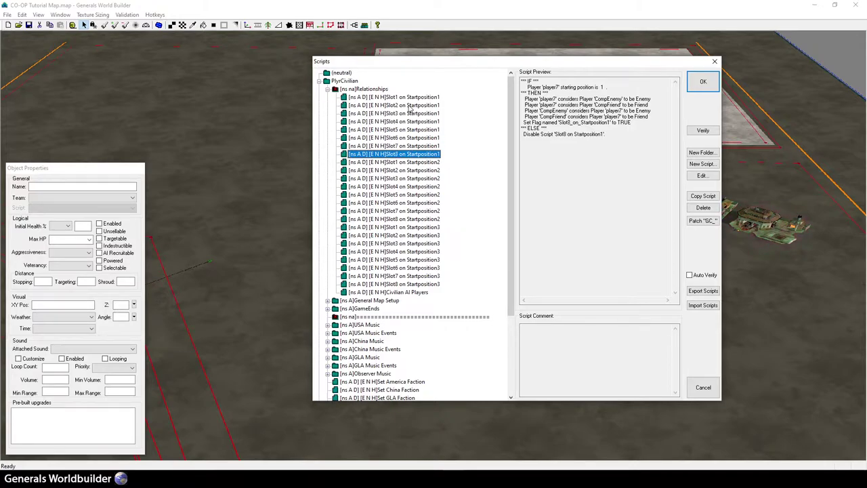
Review the Startposition2 relationship scripts for slots 1 to 8
{"action": "key", "text": "Down"}
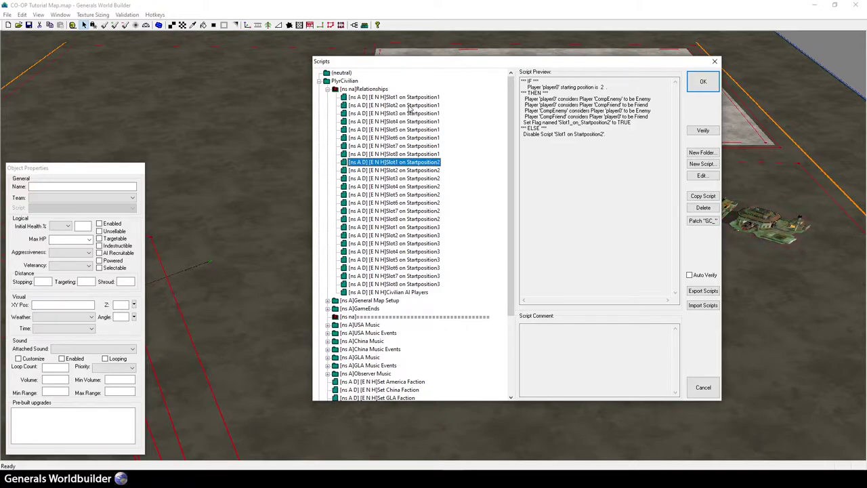
{"action": "key", "text": "Down"}
{"action": "key", "text": "Down"}
{"action": "key", "text": "Down"}
{"action": "key", "text": "Down"}
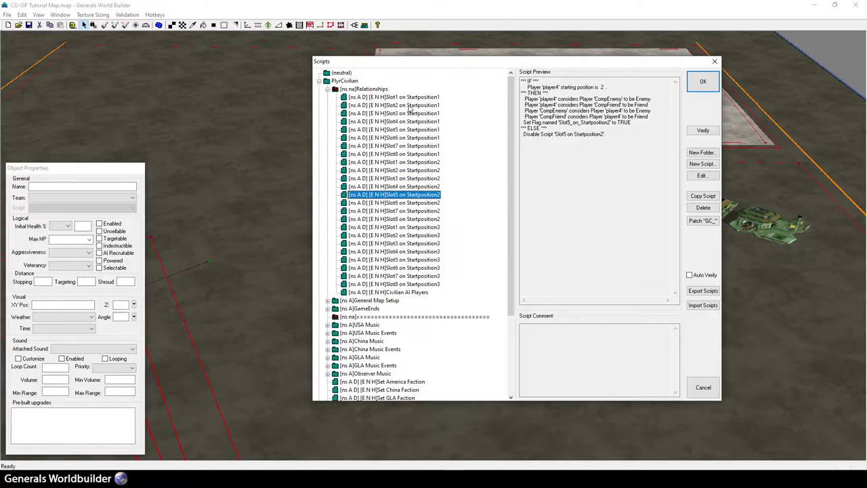
{"action": "key", "text": "Down"}
{"action": "key", "text": "Down"}
{"action": "key", "text": "Down"}
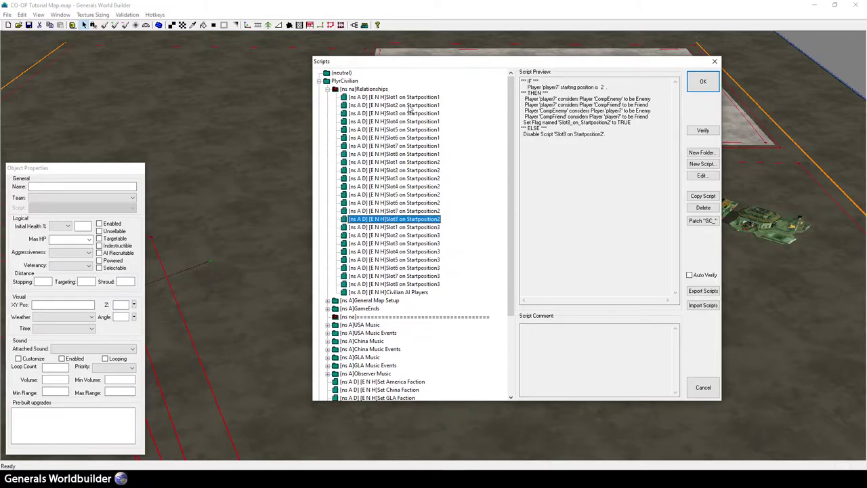
Examine the Slot1 script comment and Slot2 actions for Startposition3, plus the Civilian AI Players script
{"action": "key", "text": "Down"}
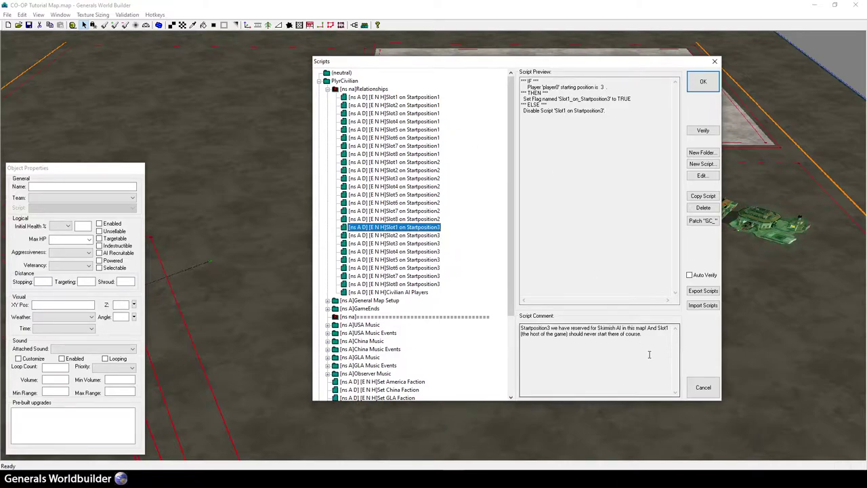
{"action": "left_click_drag", "start_coordinate": [648, 332], "coordinate": [520, 327]}
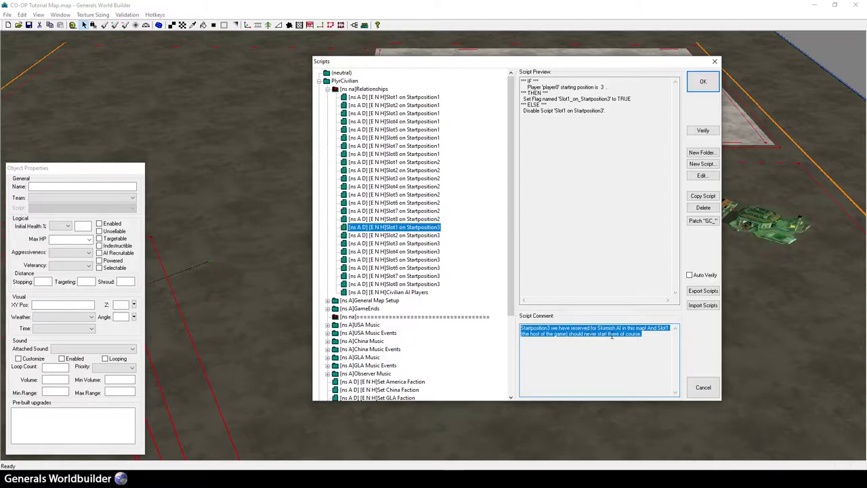
{"action": "left_click", "coordinate": [553, 337]}
{"action": "left_click_drag", "start_coordinate": [567, 334], "coordinate": [515, 342]}
{"action": "left_click", "coordinate": [664, 341]}
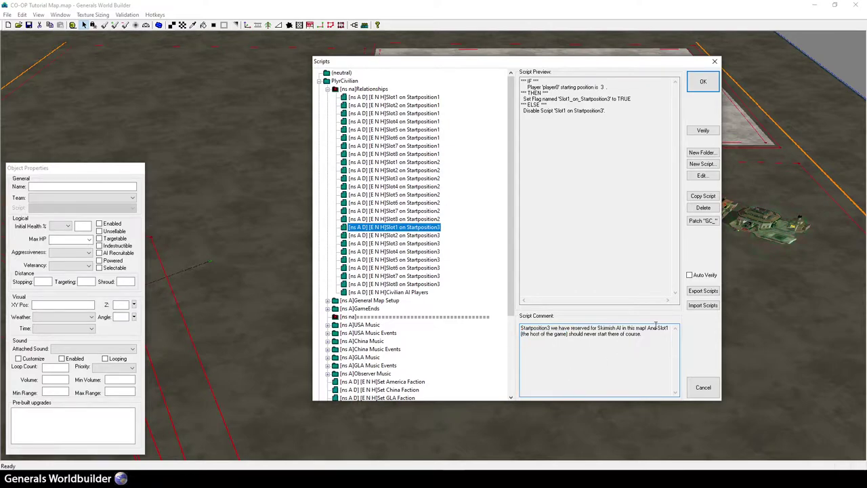
{"action": "left_click_drag", "start_coordinate": [648, 328], "coordinate": [676, 348]}
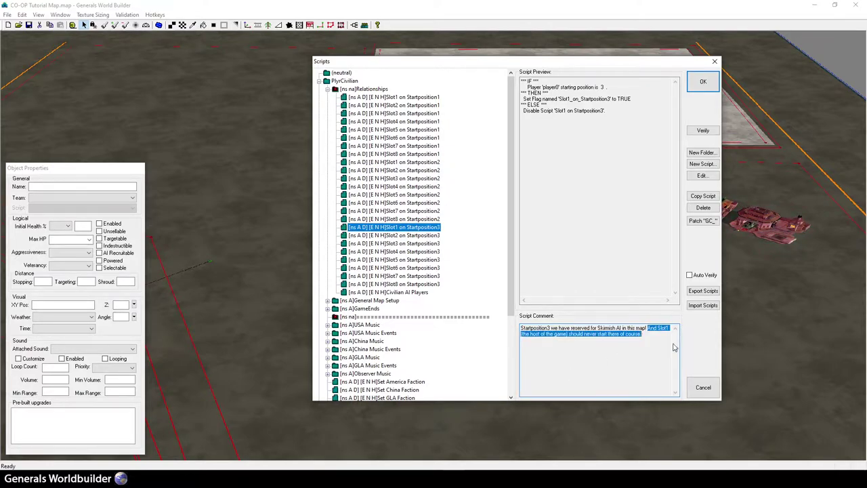
{"action": "left_click", "coordinate": [617, 353]}
{"action": "left_click", "coordinate": [427, 235]}
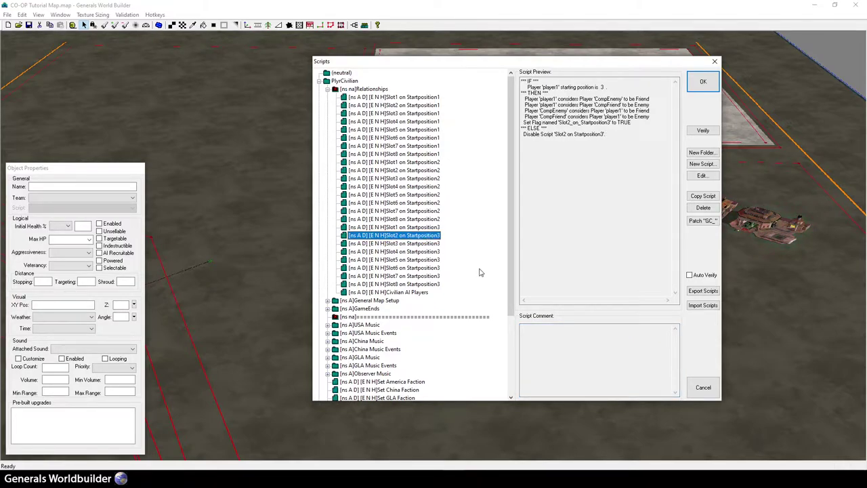
{"action": "left_click", "coordinate": [421, 292]}
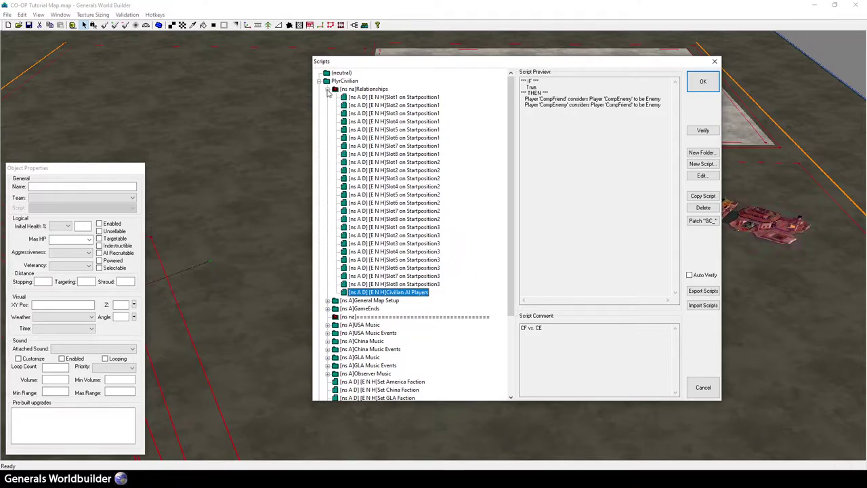
{"action": "left_click", "coordinate": [327, 90]}
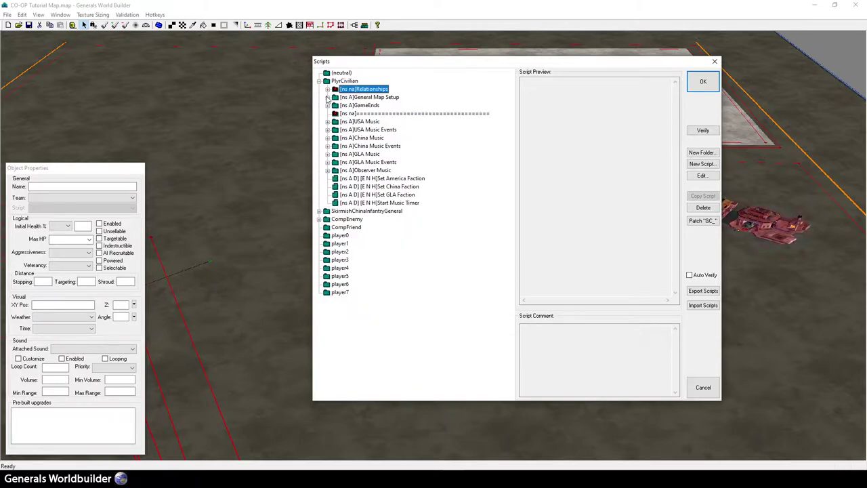
Set the Relationships folder to active, and return it to inactive
{"action": "right_click", "coordinate": [351, 91]}
{"action": "left_click", "coordinate": [379, 99]}
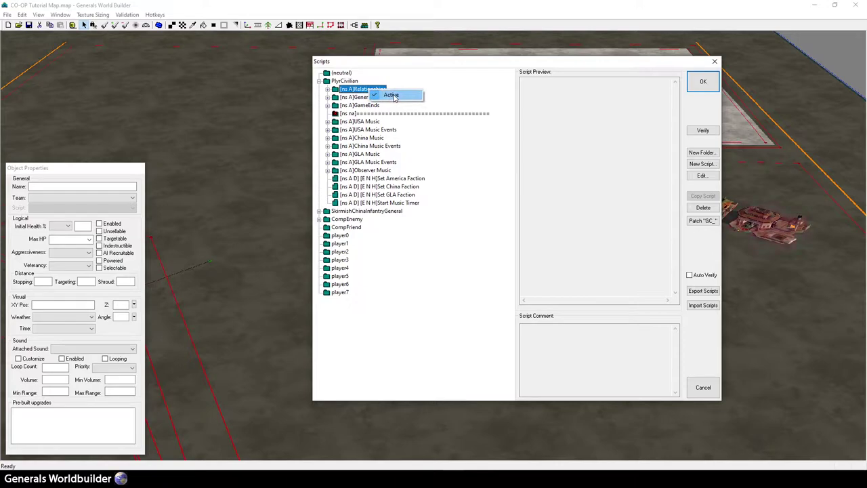
{"action": "double_click", "coordinate": [369, 92]}
Expand the General Map Setup and Relationships folders and select the Slot2 on Startposition1 script
{"action": "left_click", "coordinate": [327, 98]}
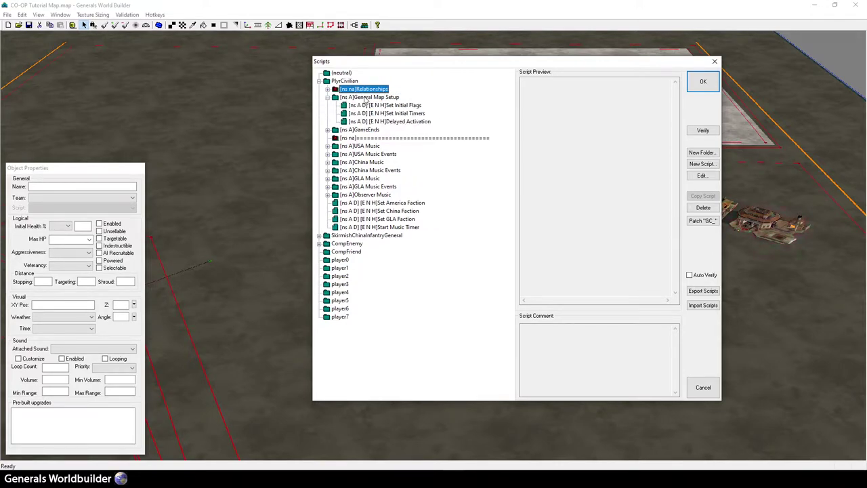
{"action": "left_click", "coordinate": [328, 90]}
{"action": "left_click", "coordinate": [388, 105]}
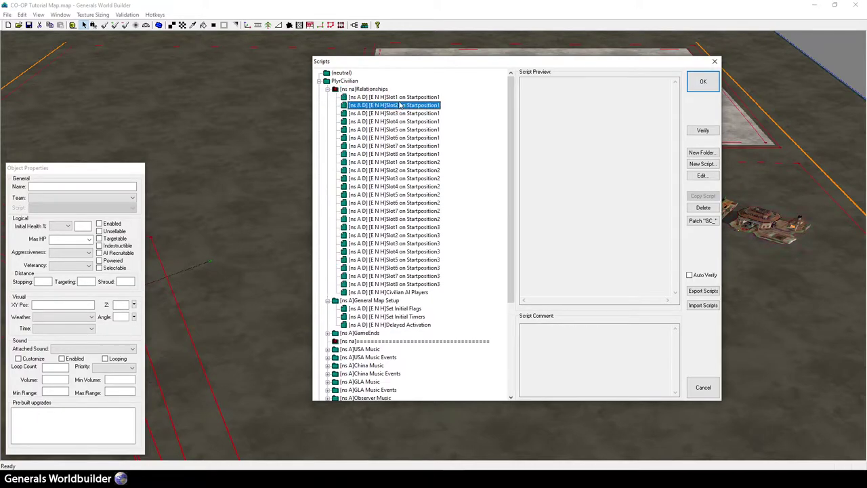
Examine the flag action of Slot2 on Startposition1 and the Set Initial Flags, Set Initial Timers and Delayed Activation scripts in General Map Setup
{"action": "left_click_drag", "start_coordinate": [533, 122], "coordinate": [639, 124]}
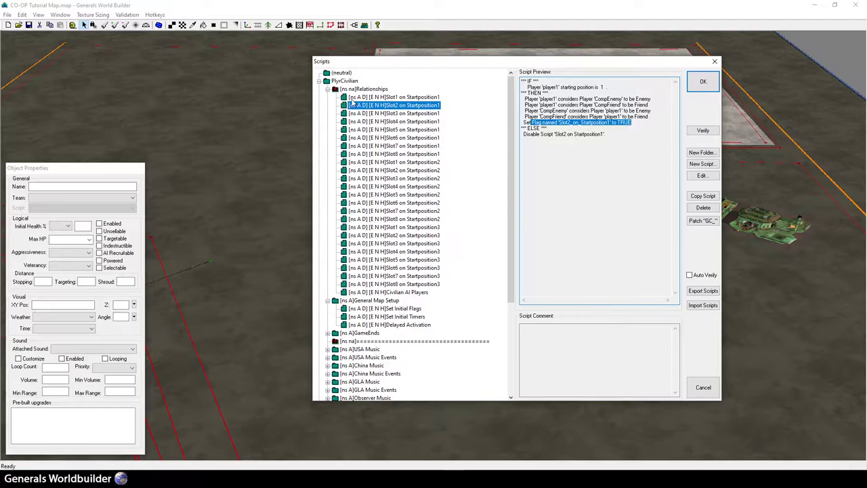
{"action": "left_click", "coordinate": [328, 89]}
{"action": "left_click", "coordinate": [370, 97]}
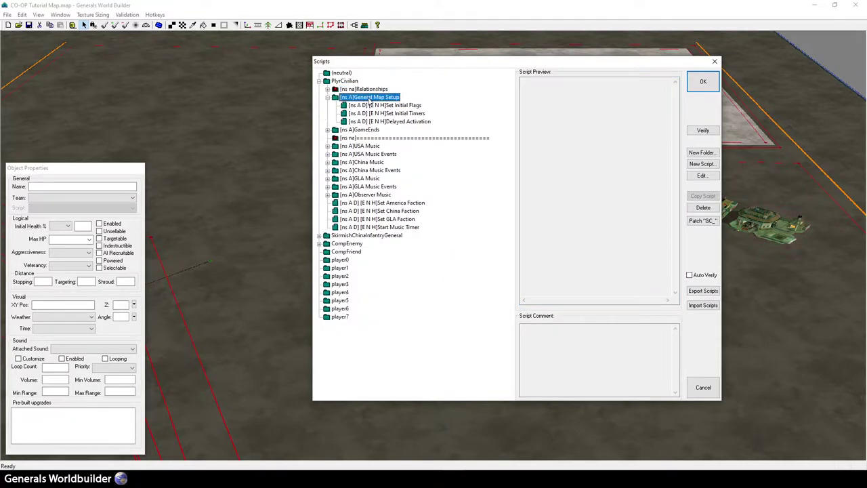
{"action": "left_click", "coordinate": [387, 106]}
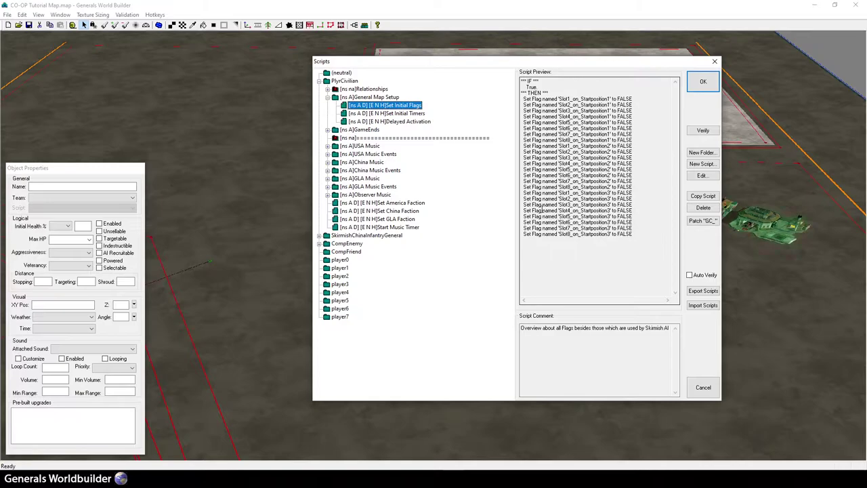
{"action": "left_click", "coordinate": [406, 114]}
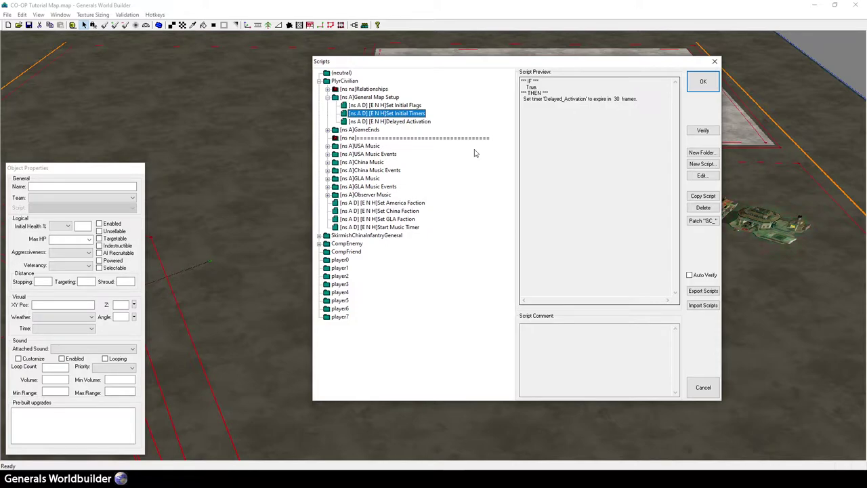
{"action": "left_click", "coordinate": [421, 122]}
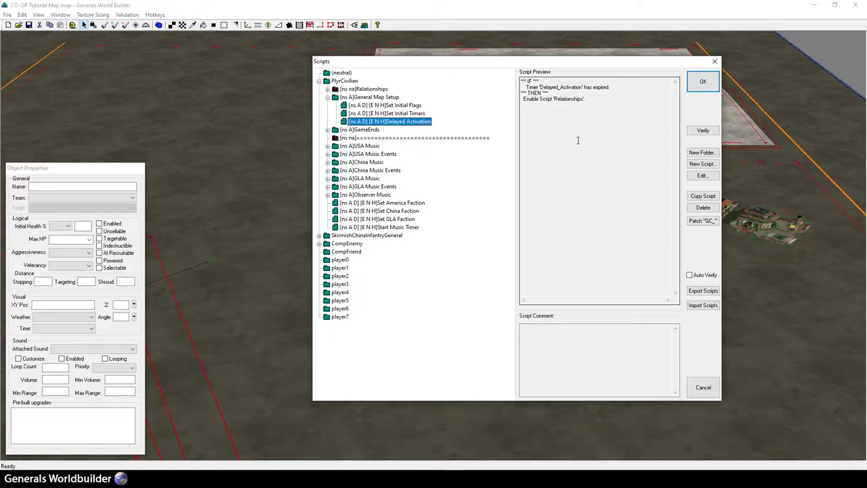
{"action": "left_click", "coordinate": [366, 90]}
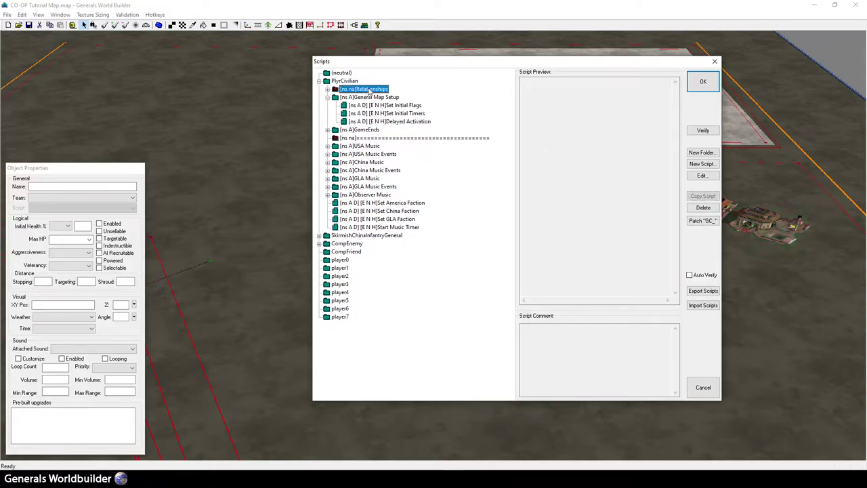
{"action": "left_click", "coordinate": [327, 97]}
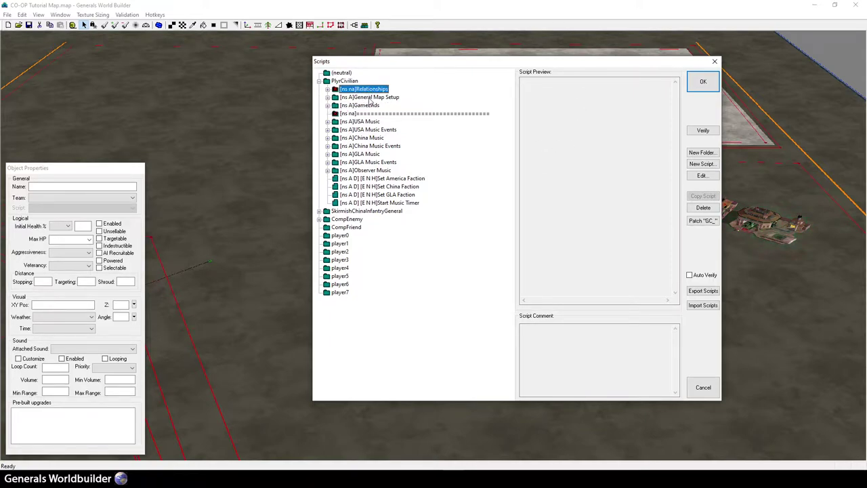
Open the Game Over script in the GameEnds folder and verify the scripts
{"action": "left_click", "coordinate": [344, 105]}
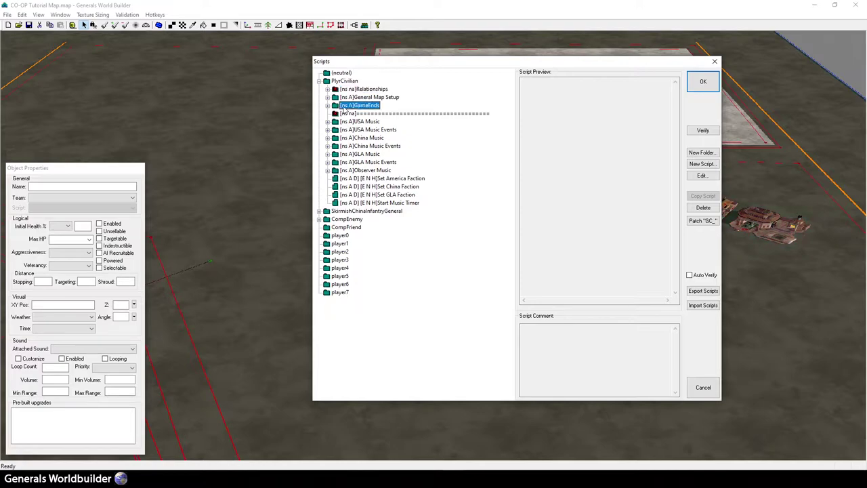
{"action": "left_click", "coordinate": [328, 106]}
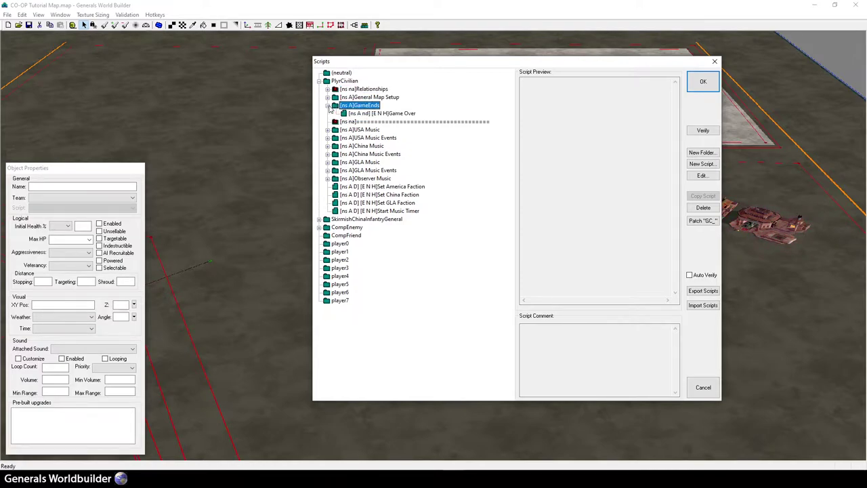
{"action": "left_click", "coordinate": [390, 114]}
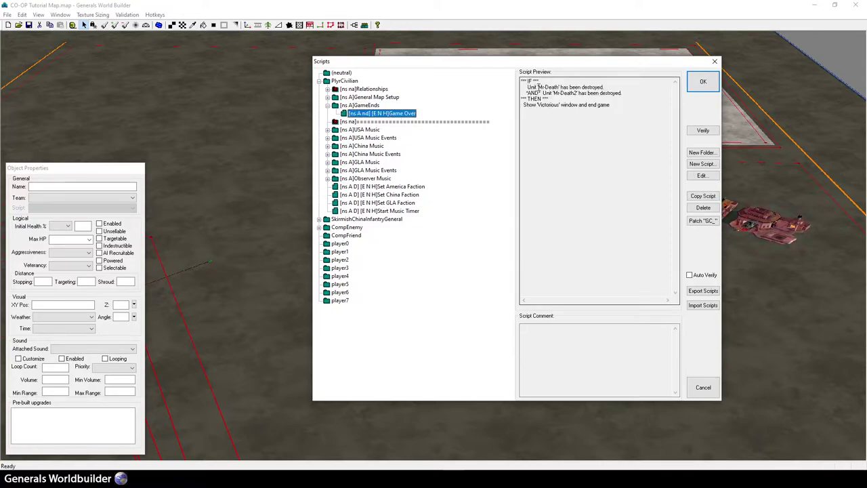
{"action": "left_click", "coordinate": [709, 133]}
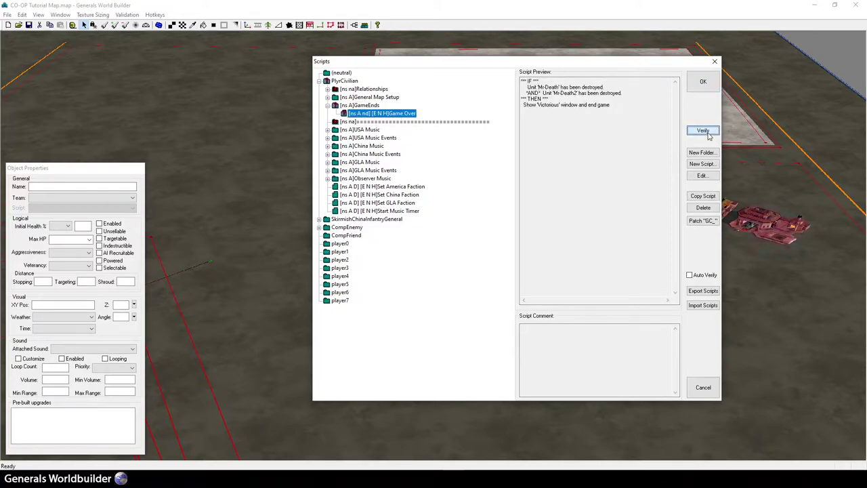
Copy the unit name Mr-Death from the Game Over script's first condition and close the Scripts dialog with OK
{"action": "double_click", "coordinate": [541, 87]}
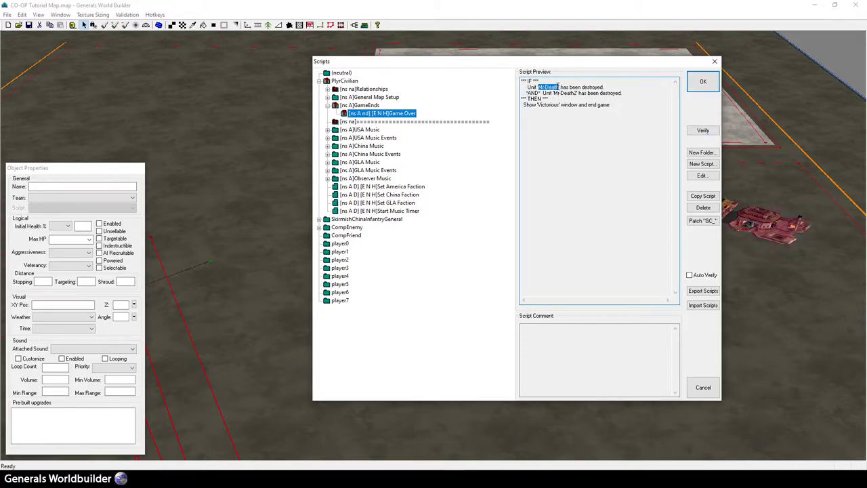
{"action": "right_click", "coordinate": [549, 89]}
{"action": "left_click", "coordinate": [575, 117]}
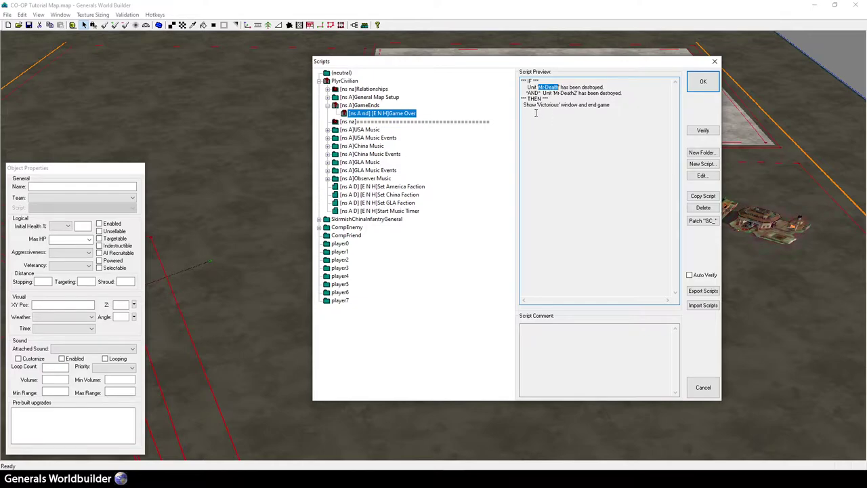
{"action": "left_click", "coordinate": [702, 83]}
{"action": "left_click", "coordinate": [702, 83]}
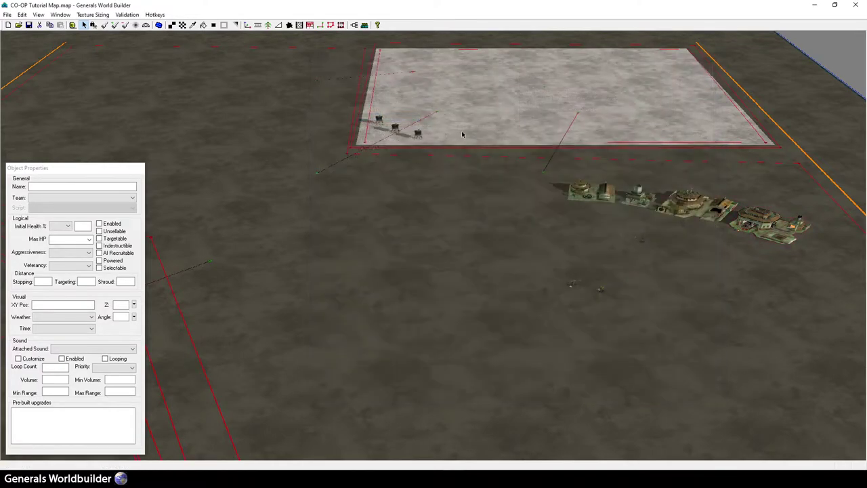
Delete the two small units standing on the open ground in front of the base buildings
{"action": "left_click", "coordinate": [247, 26]}
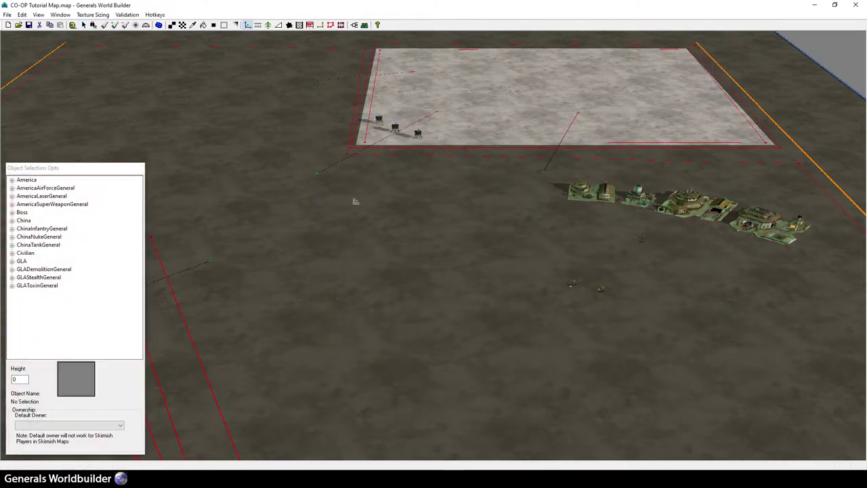
{"action": "right_click", "coordinate": [532, 300]}
{"action": "left_click_drag", "start_coordinate": [507, 251], "coordinate": [637, 325]}
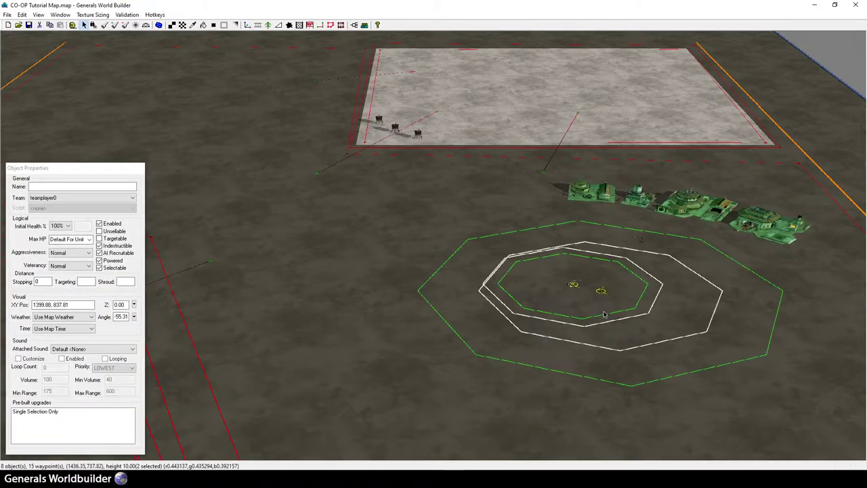
{"action": "key", "text": "Delete"}
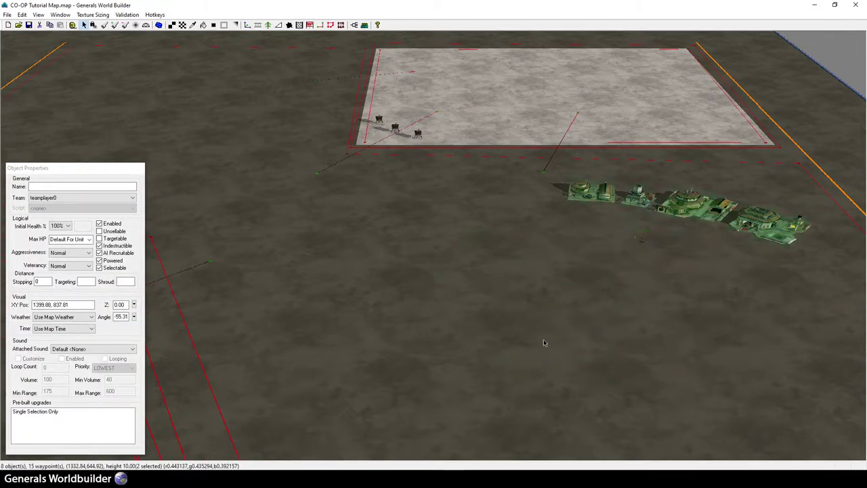
Place a HomelessGuy from the Civilian infantry objects on the open ground, with teamPlyrCivilian as default owner
{"action": "left_click", "coordinate": [248, 26]}
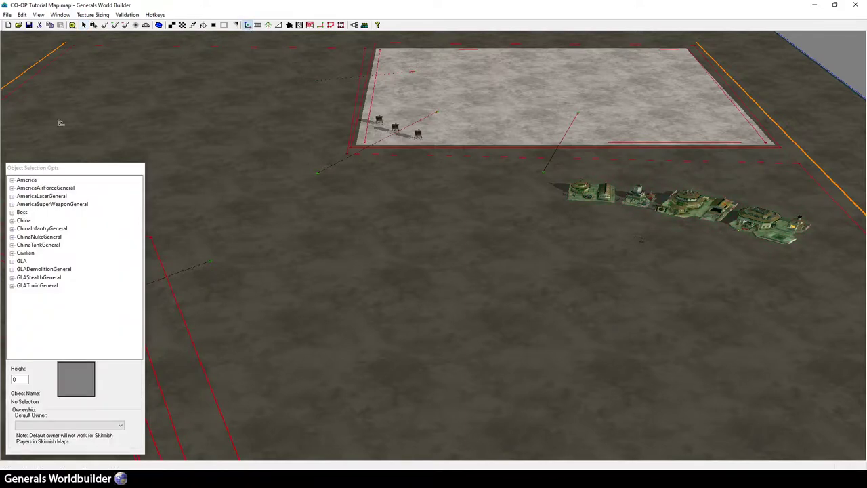
{"action": "left_click", "coordinate": [12, 253]}
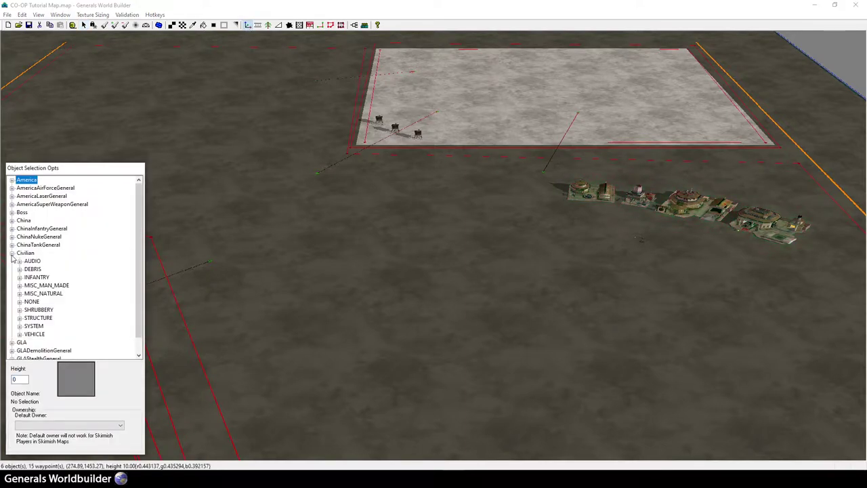
{"action": "left_click", "coordinate": [20, 277]}
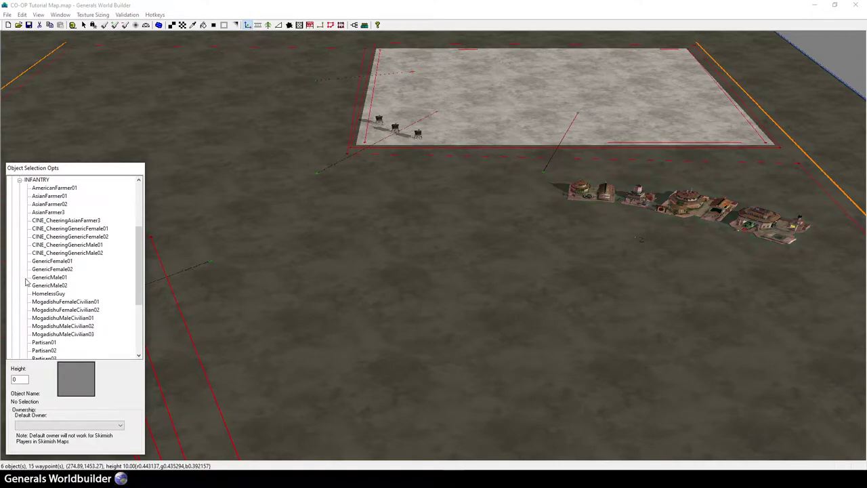
{"action": "left_click", "coordinate": [61, 278]}
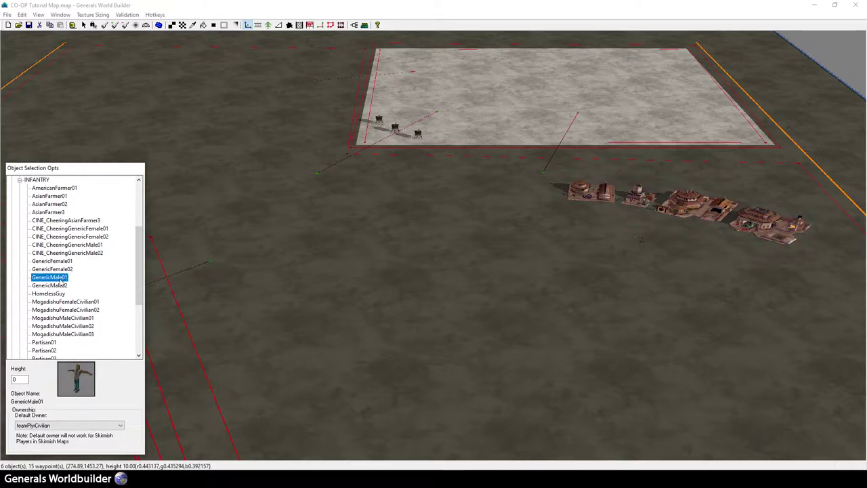
{"action": "scroll", "coordinate": [61, 286], "scroll_direction": "down", "scroll_amount": 2}
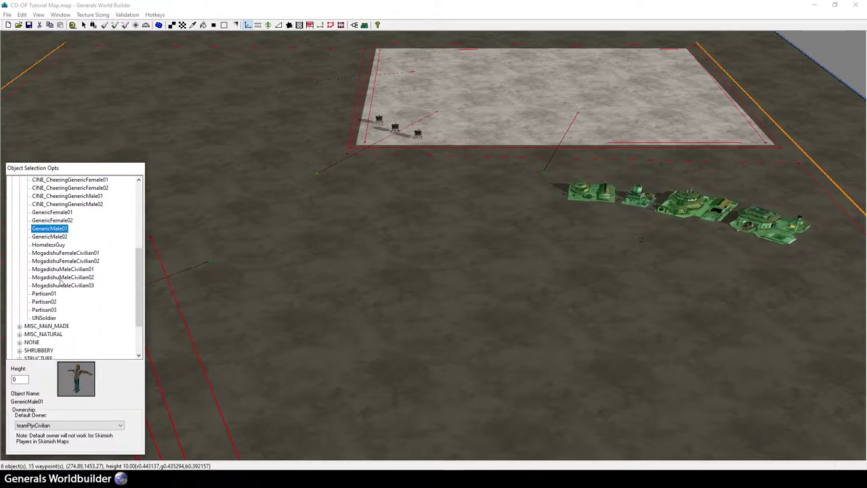
{"action": "left_click", "coordinate": [57, 246]}
{"action": "scroll", "coordinate": [475, 284], "scroll_direction": "up", "scroll_amount": 5}
{"action": "left_click", "coordinate": [499, 308]}
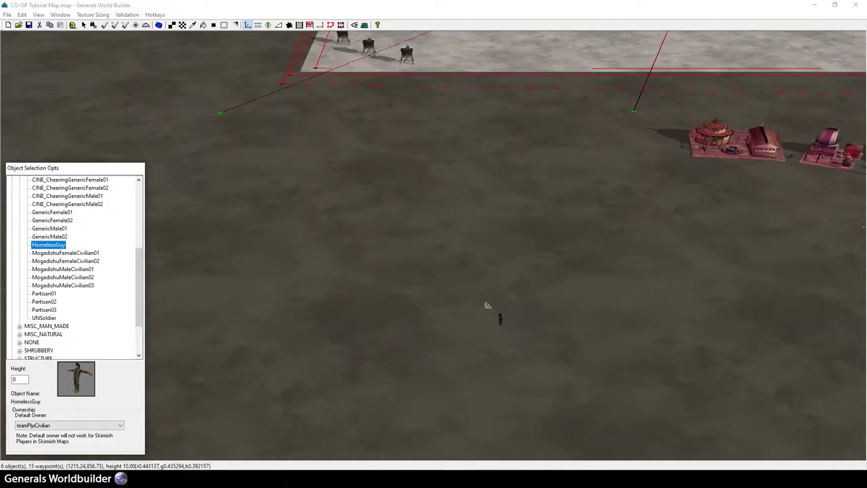
Place a second HomelessGuy beside the first, using teamPlyrCivilian as its team
{"action": "left_click_drag", "start_coordinate": [477, 223], "coordinate": [547, 268]}
{"action": "mouse_move", "coordinate": [538, 214]}
{"action": "left_mouse_down"}
{"action": "mouse_move", "coordinate": [503, 227]}
{"action": "mouse_move", "coordinate": [515, 234]}
{"action": "mouse_move", "coordinate": [532, 225]}
{"action": "left_mouse_up"}
{"action": "right_click", "coordinate": [539, 228]}
{"action": "left_click", "coordinate": [538, 218]}
{"action": "left_click", "coordinate": [68, 199]}
{"action": "left_click", "coordinate": [66, 200]}
Make both HomelessGuy units indestructible
{"action": "left_click_drag", "start_coordinate": [420, 203], "coordinate": [555, 261]}
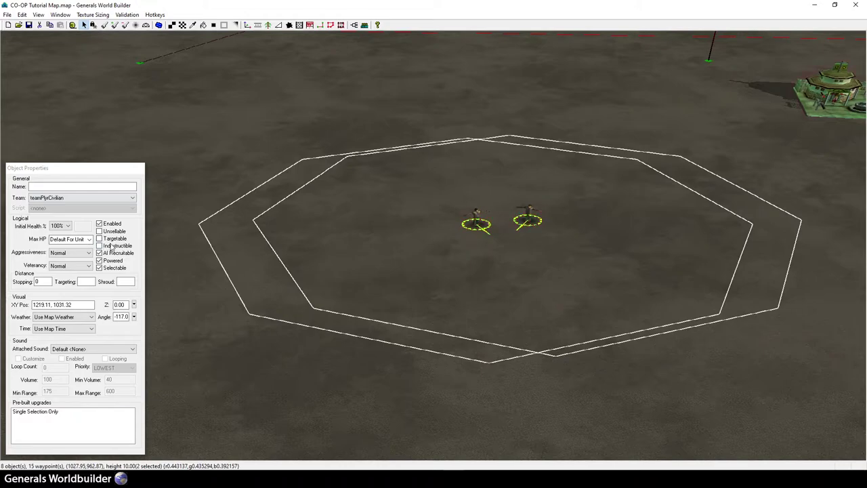
{"action": "left_click", "coordinate": [101, 248]}
{"action": "left_click", "coordinate": [99, 245]}
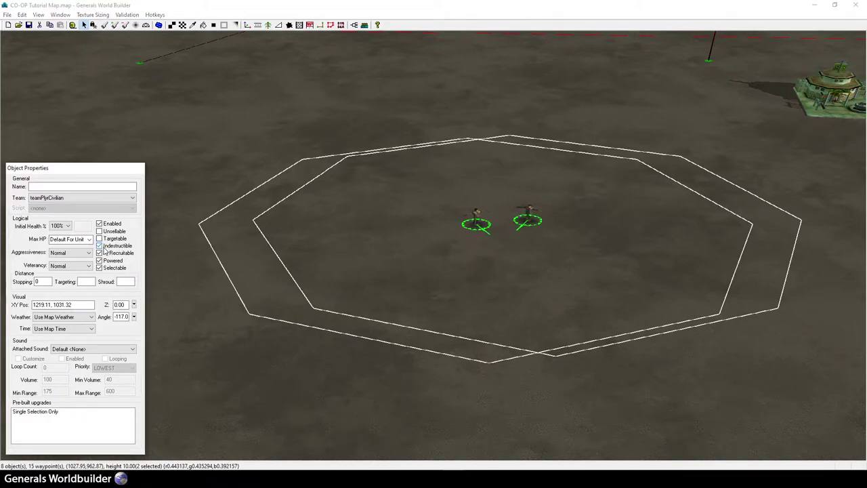
Name one HomelessGuy Mr-Death and the other Mr-Death2
{"action": "left_click_drag", "start_coordinate": [441, 253], "coordinate": [498, 208]}
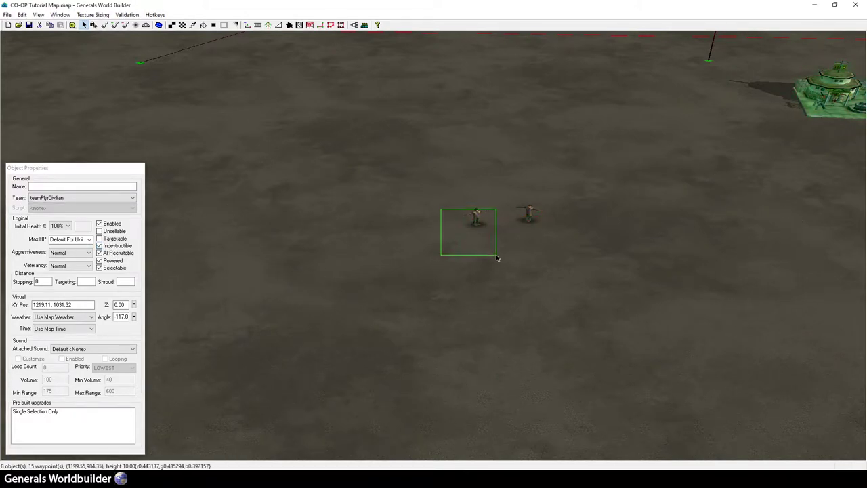
{"action": "right_click", "coordinate": [42, 186]}
{"action": "left_click", "coordinate": [75, 220]}
{"action": "left_click_drag", "start_coordinate": [509, 185], "coordinate": [544, 246]}
{"action": "right_click", "coordinate": [82, 187]}
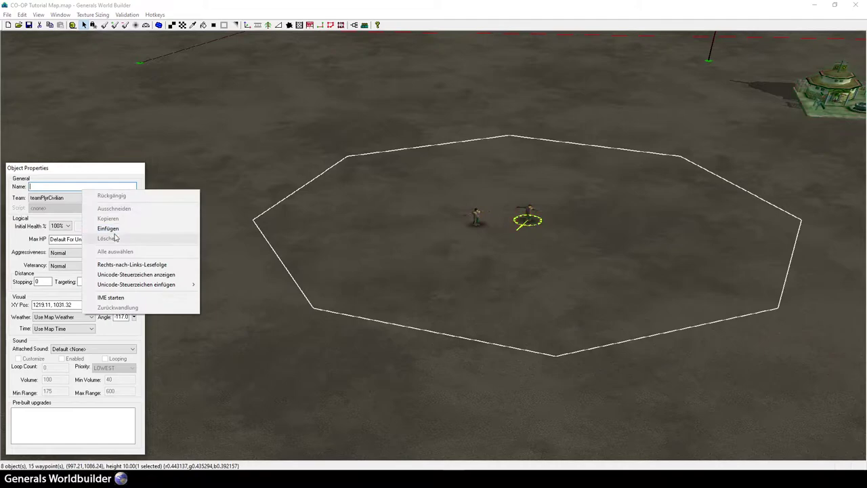
{"action": "left_click", "coordinate": [98, 221]}
{"action": "type", "text": "2"}
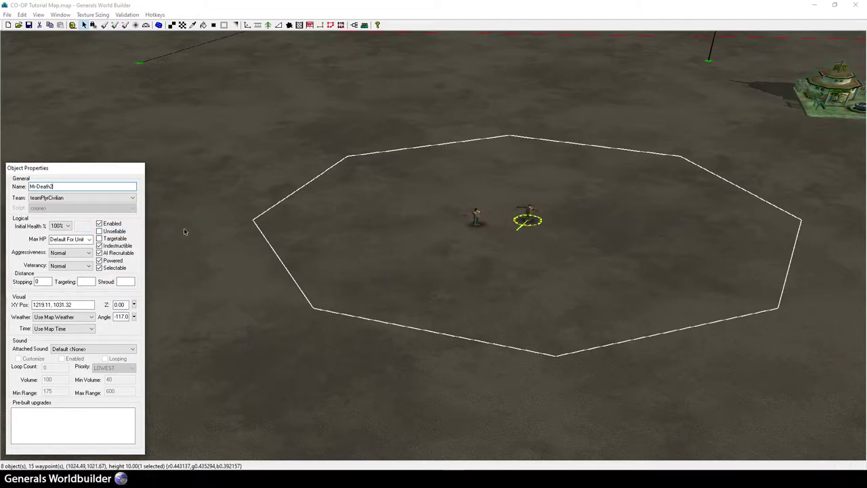
{"action": "left_click", "coordinate": [238, 300]}
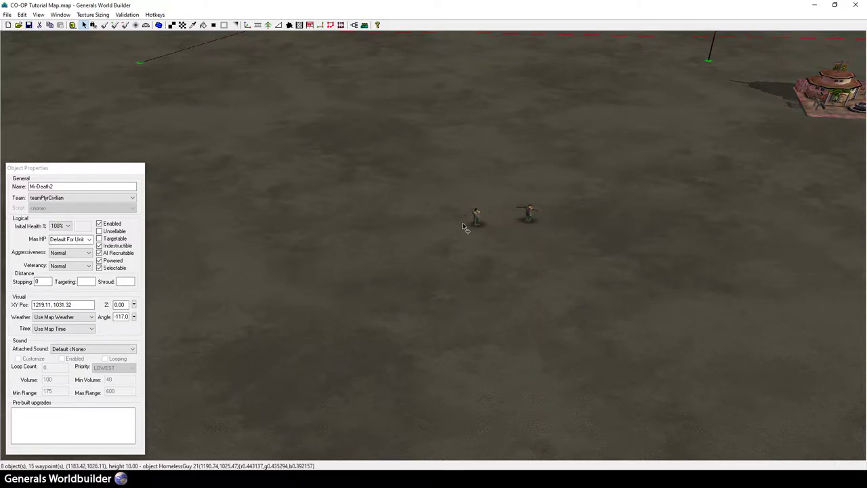
Move both HomelessGuy units together onto the light concrete area near its front edge, and save the map
{"action": "scroll", "coordinate": [389, 184], "scroll_direction": "down", "scroll_amount": 5}
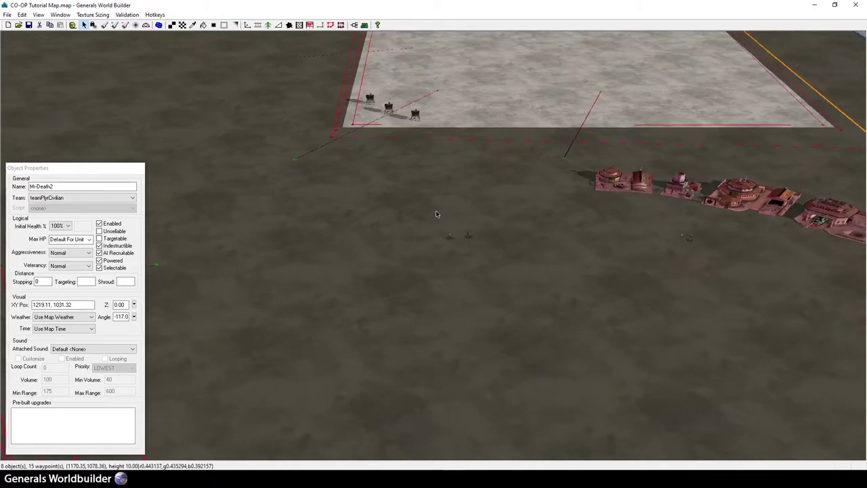
{"action": "left_click_drag", "start_coordinate": [425, 216], "coordinate": [546, 125]}
{"action": "left_click", "coordinate": [488, 237]}
{"action": "right_click_drag", "start_coordinate": [401, 239], "coordinate": [453, 164]}
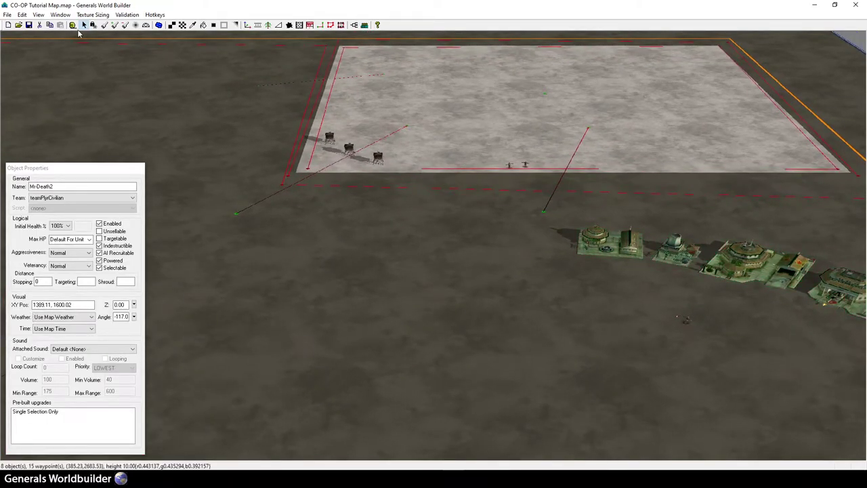
{"action": "left_click", "coordinate": [29, 25]}
Reopen the map's scripts and check the Game Over script in PlyrCivilian's GameEnds folder against the newly named units
{"action": "right_click_drag", "start_coordinate": [187, 92], "coordinate": [223, 126]}
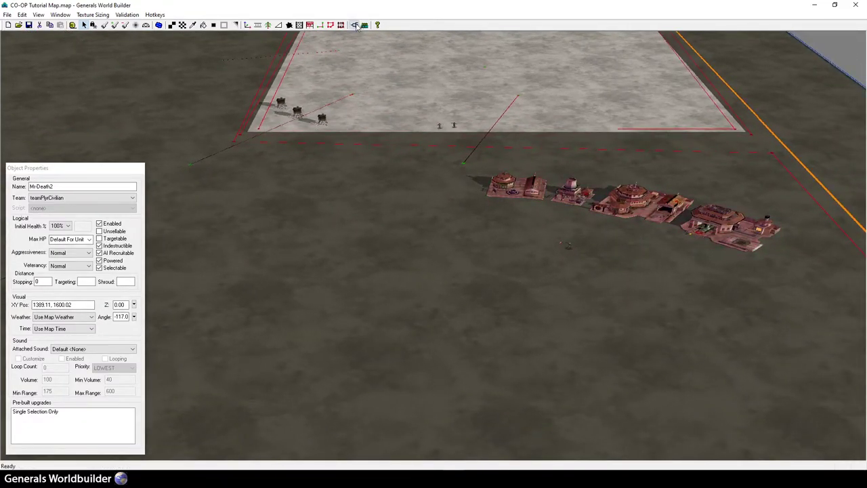
{"action": "left_click", "coordinate": [364, 25]}
{"action": "left_click_drag", "start_coordinate": [263, 8], "coordinate": [356, 86]}
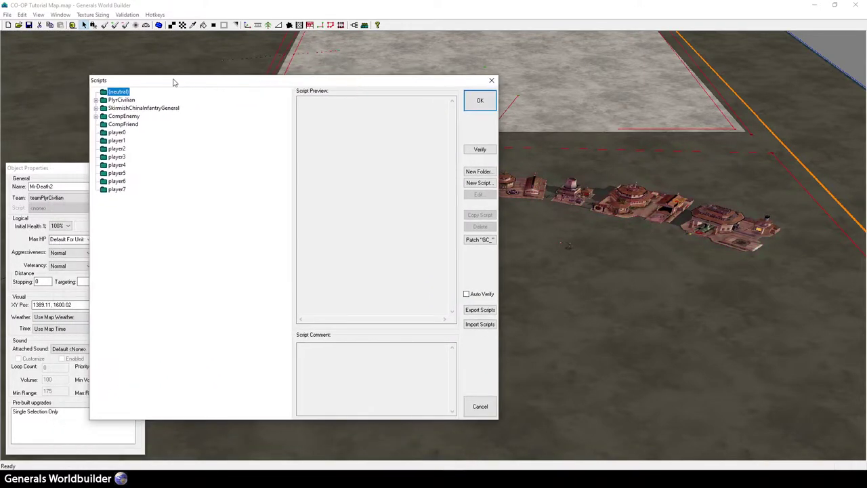
{"action": "left_click", "coordinate": [96, 100]}
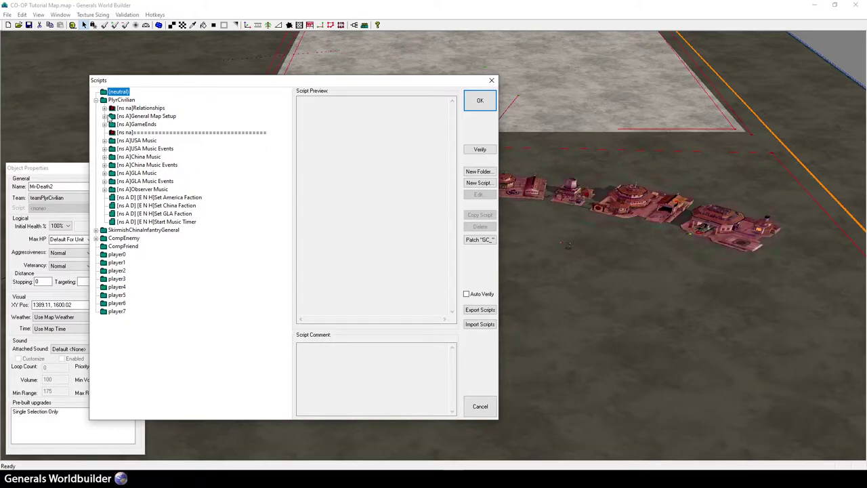
{"action": "left_click", "coordinate": [105, 124]}
{"action": "left_click", "coordinate": [158, 132]}
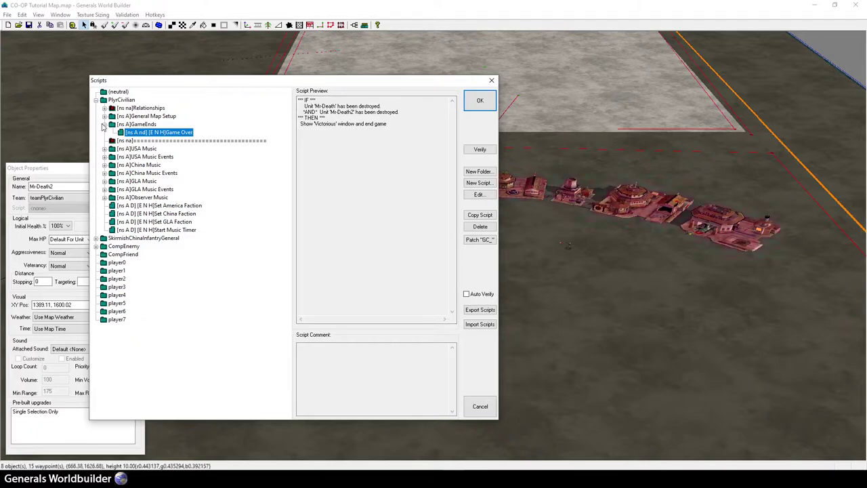
Delete the China Sell off script from SkirmishChinaInfantryGeneral's China Sell Off folder, keeping the China Sell off check script
{"action": "left_click", "coordinate": [104, 124]}
{"action": "left_click", "coordinate": [95, 100]}
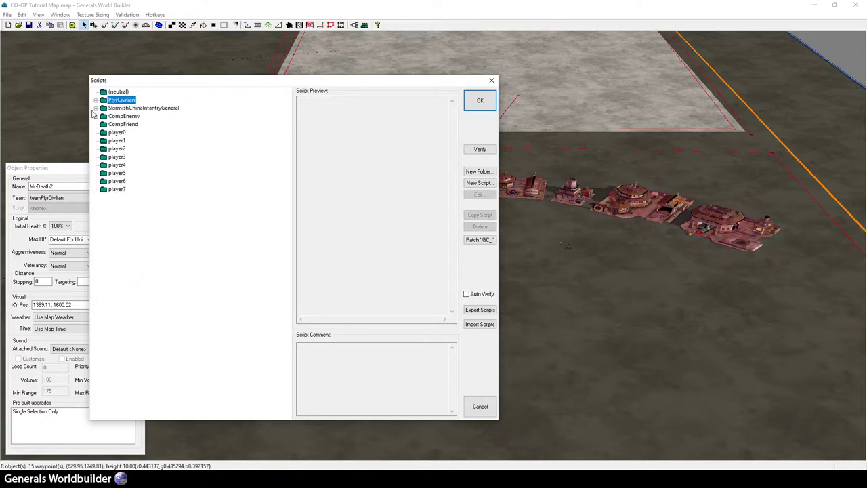
{"action": "left_click", "coordinate": [97, 110]}
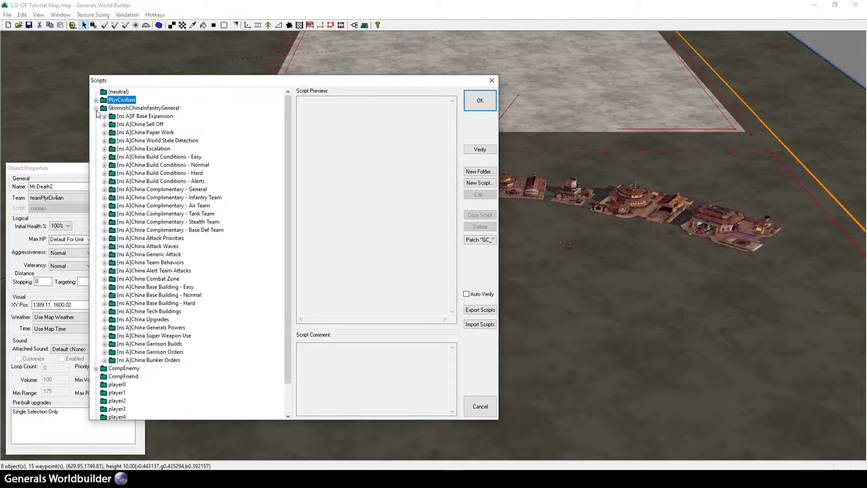
{"action": "left_click", "coordinate": [160, 125]}
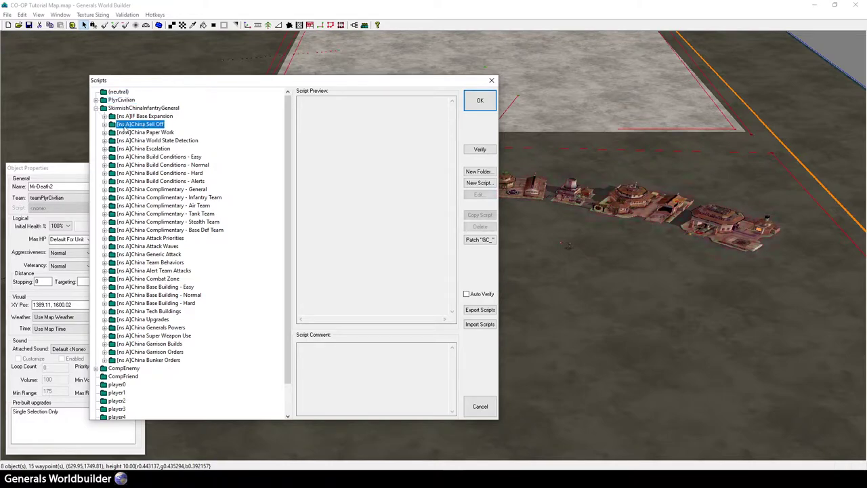
{"action": "left_click", "coordinate": [105, 125]}
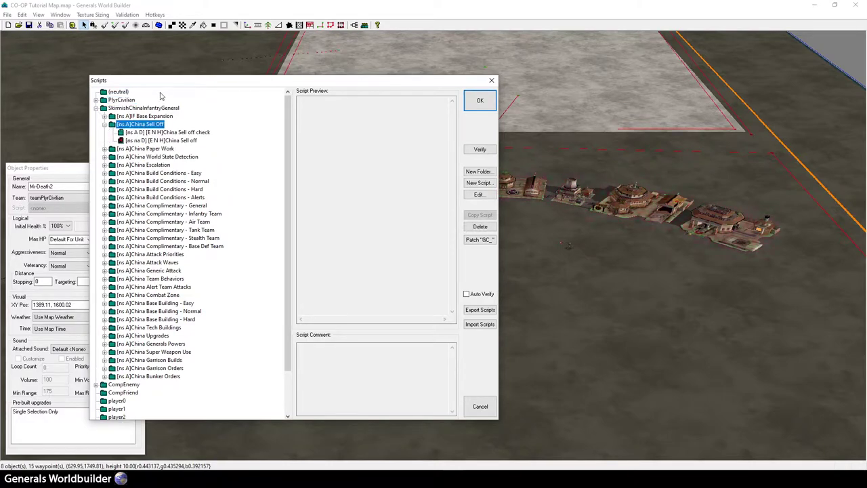
{"action": "left_click_drag", "start_coordinate": [160, 84], "coordinate": [229, 93]}
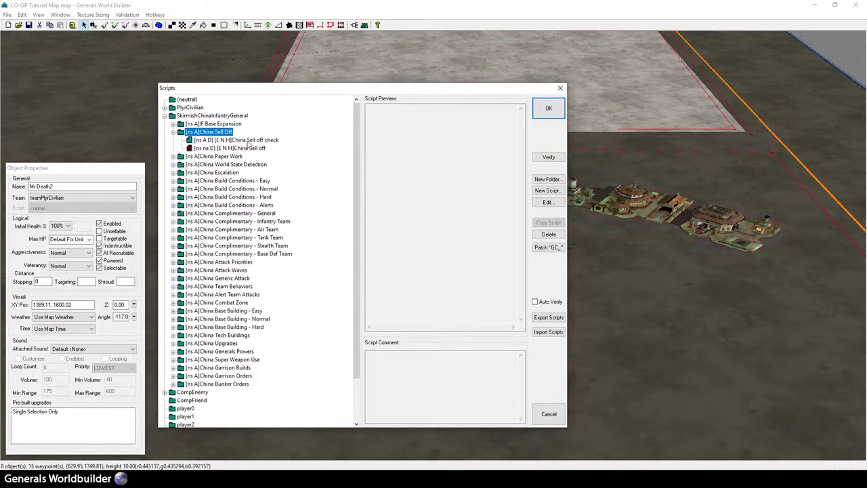
{"action": "left_click", "coordinate": [251, 140]}
{"action": "left_click", "coordinate": [247, 149]}
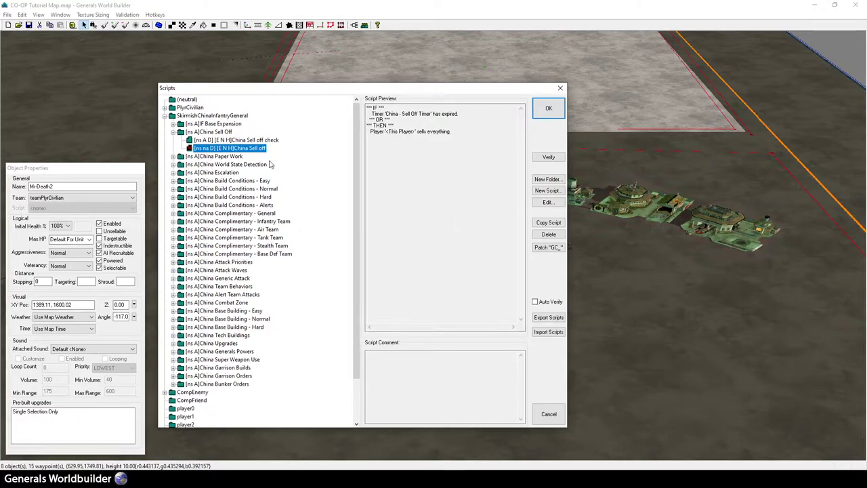
{"action": "left_click", "coordinate": [549, 235]}
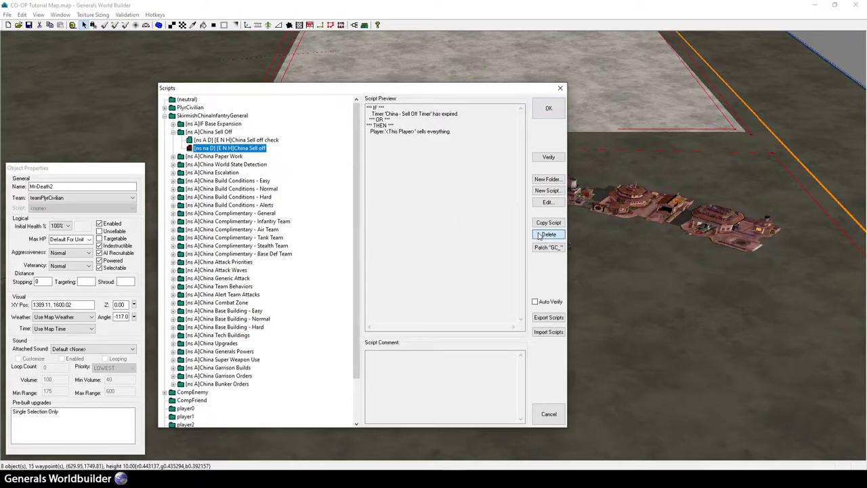
Remove both true-condition actions, the sell-off timer and the script enabling, from the China Sell off check script
{"action": "double_click", "coordinate": [263, 141]}
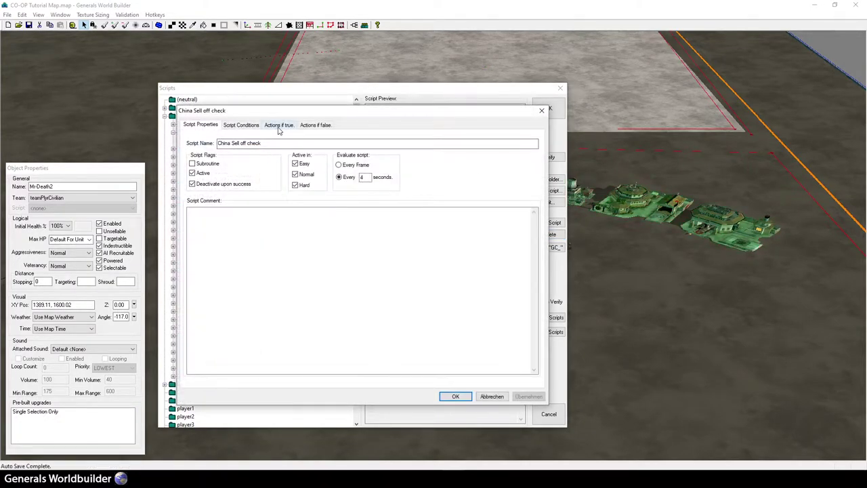
{"action": "left_click", "coordinate": [278, 126]}
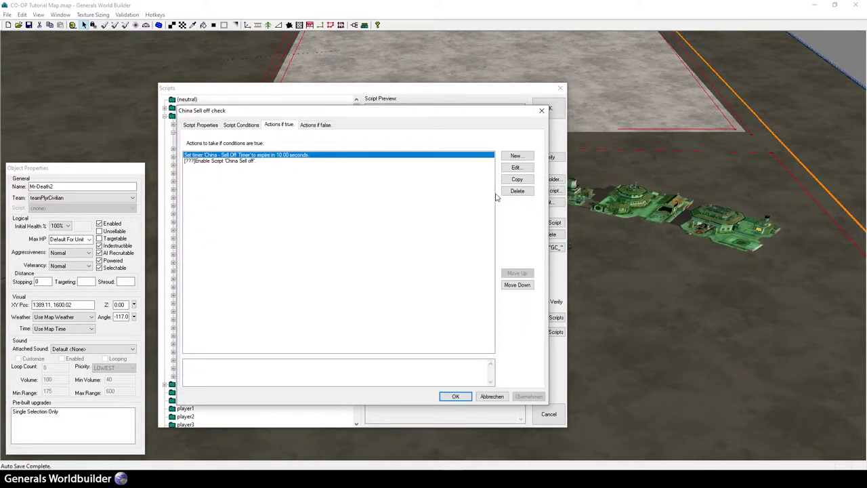
{"action": "left_click", "coordinate": [517, 191]}
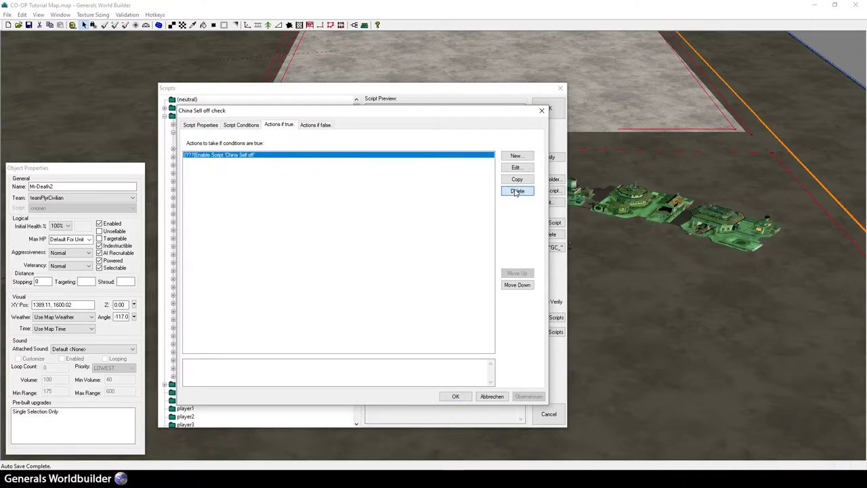
{"action": "left_click", "coordinate": [516, 192]}
Add a true-condition action to China Sell off check that deletes the specific unit Mr-Death, and save the script
{"action": "left_click_drag", "start_coordinate": [370, 115], "coordinate": [383, 132]}
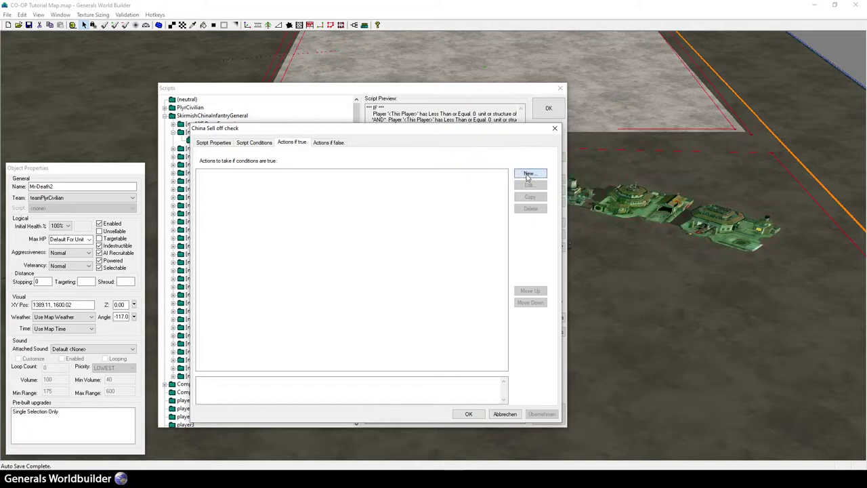
{"action": "left_click", "coordinate": [529, 174]}
{"action": "left_click", "coordinate": [234, 167]}
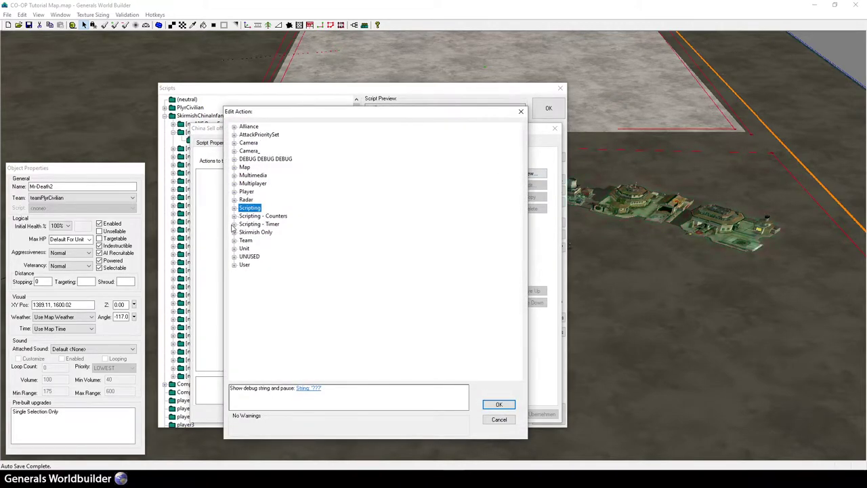
{"action": "left_click", "coordinate": [234, 249]}
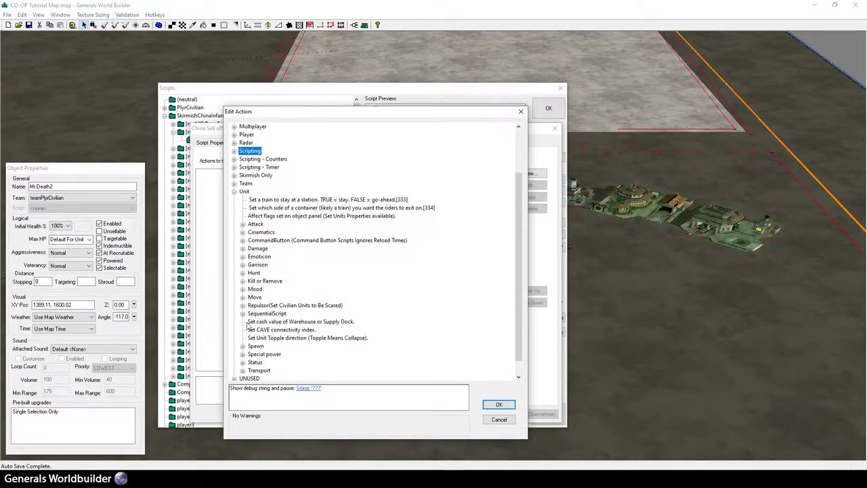
{"action": "left_click", "coordinate": [242, 281]}
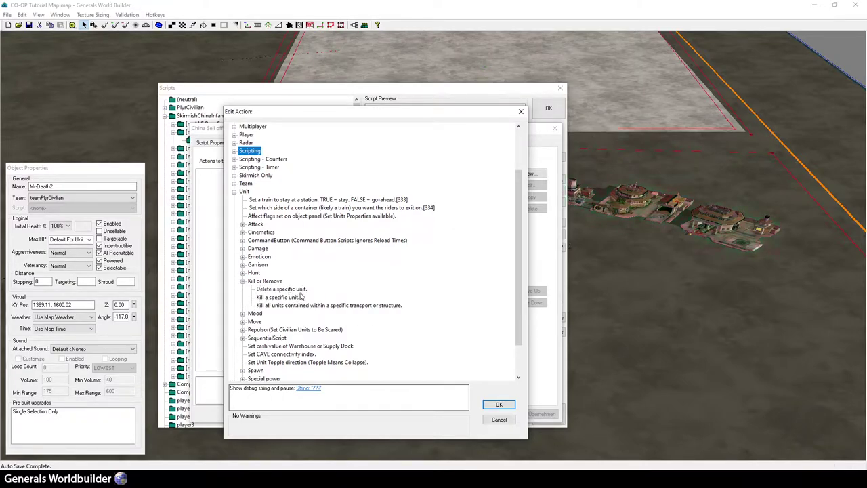
{"action": "left_click", "coordinate": [292, 289]}
{"action": "left_click", "coordinate": [244, 391]}
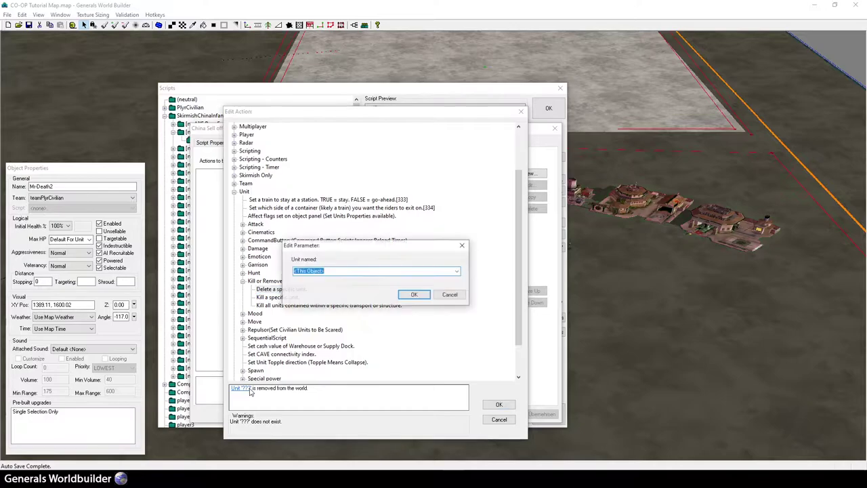
{"action": "right_click", "coordinate": [321, 274]}
{"action": "left_click", "coordinate": [346, 311]}
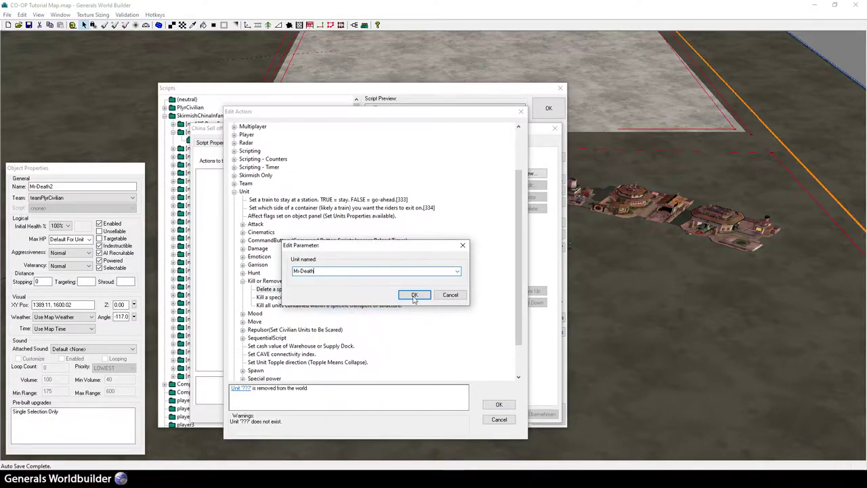
{"action": "left_click", "coordinate": [415, 295]}
{"action": "left_click", "coordinate": [497, 404]}
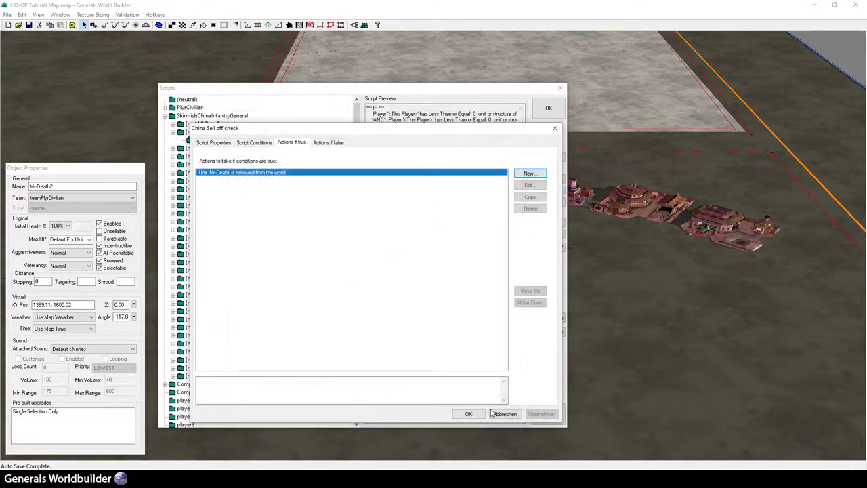
{"action": "left_click", "coordinate": [468, 414]}
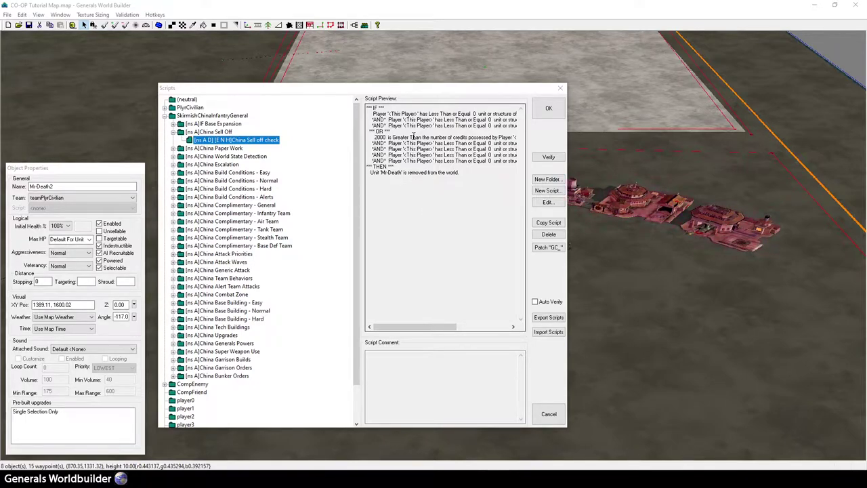
Collapse the SkirmishChinaInfantryGeneral scripts and import CE Scripts.scb into CompEnemy
{"action": "left_click_drag", "start_coordinate": [447, 89], "coordinate": [522, 137]}
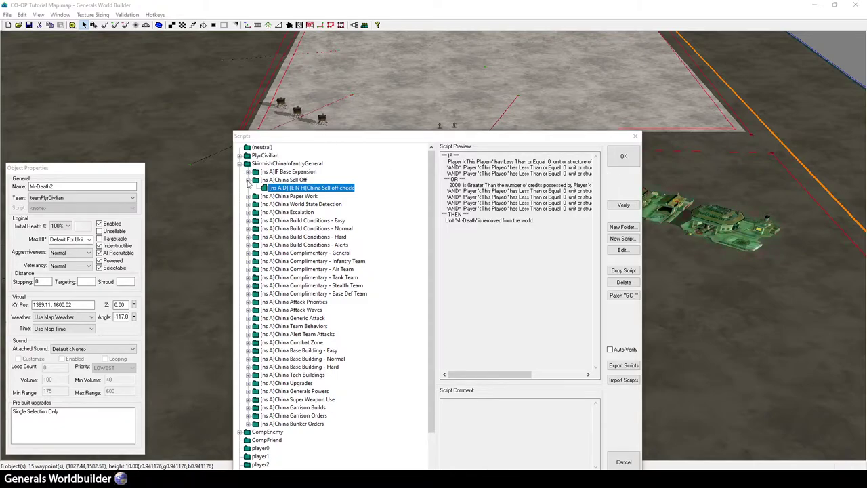
{"action": "left_click", "coordinate": [248, 180]}
{"action": "left_click", "coordinate": [239, 164]}
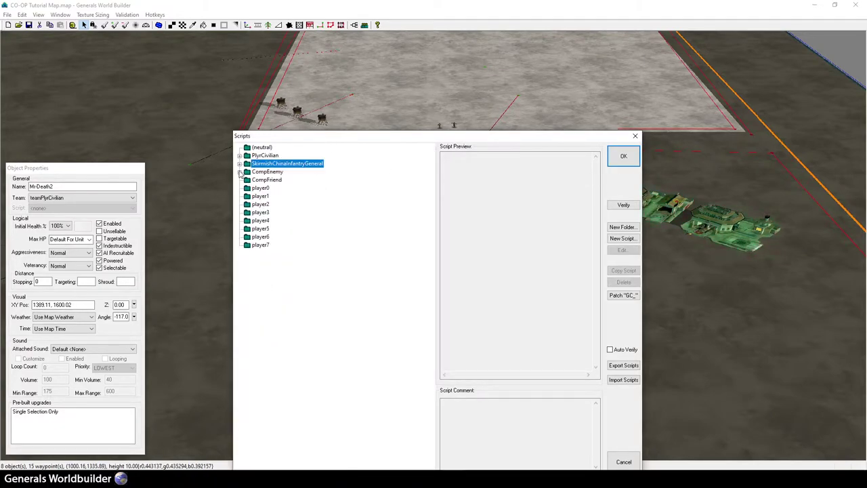
{"action": "left_click", "coordinate": [239, 172]}
{"action": "left_click_drag", "start_coordinate": [304, 139], "coordinate": [283, 125]}
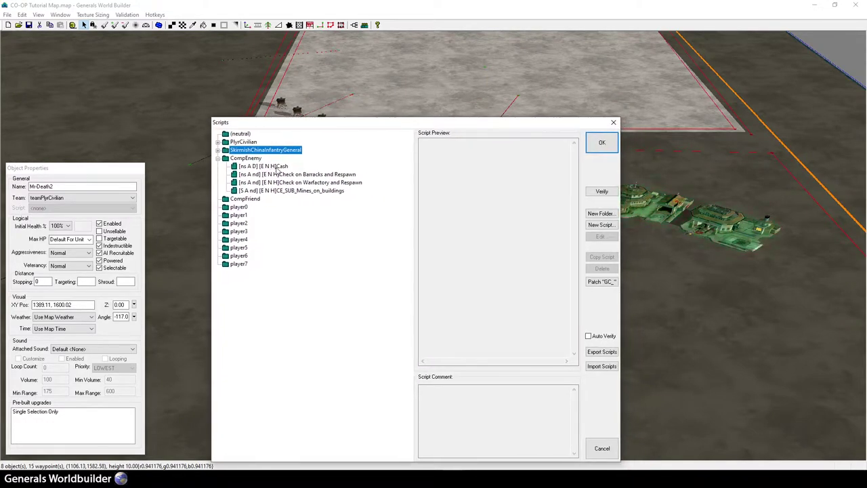
{"action": "left_click", "coordinate": [246, 159]}
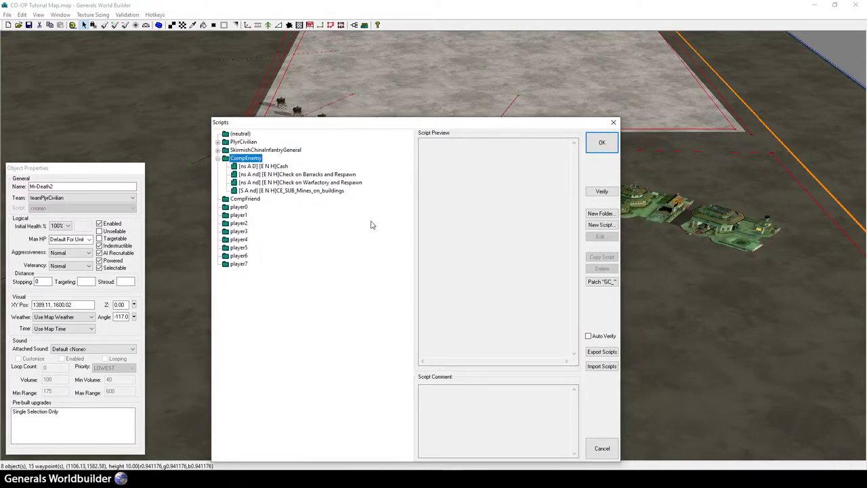
{"action": "left_click", "coordinate": [611, 370]}
{"action": "left_click", "coordinate": [352, 111]}
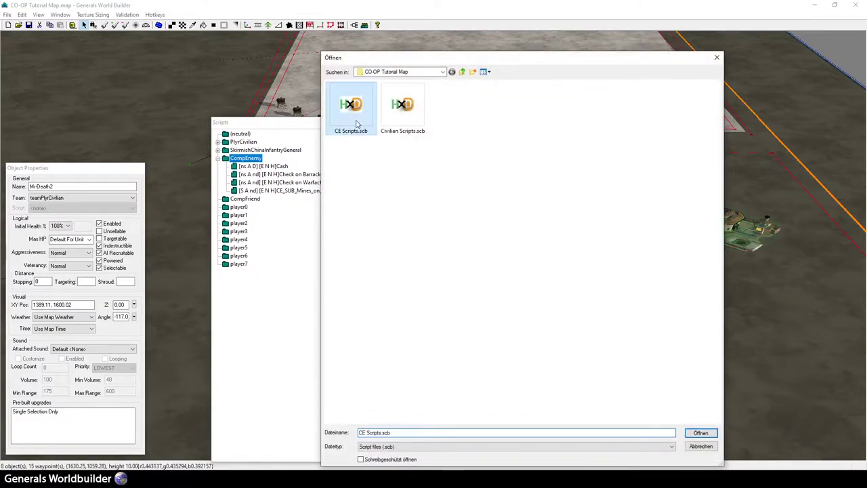
{"action": "double_click", "coordinate": [357, 124]}
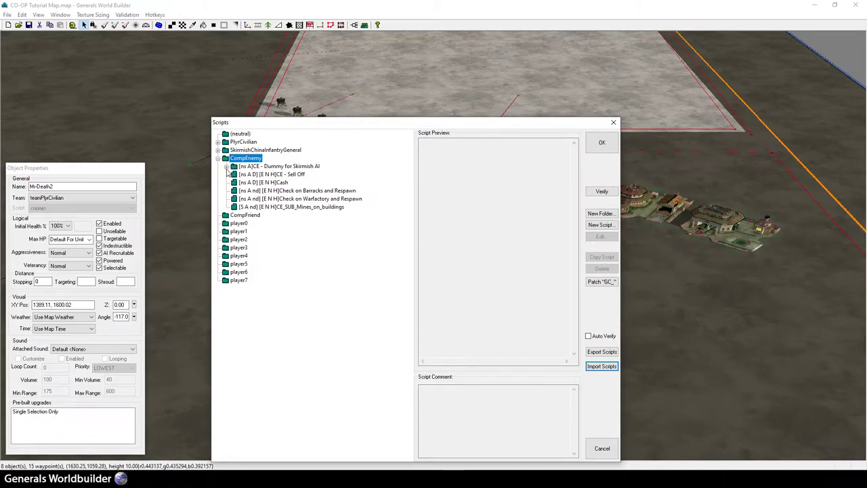
Inspect the imported CE - Sell Off script's destroyed-structure conditions and its resulting action
{"action": "left_click", "coordinate": [271, 174]}
{"action": "left_click", "coordinate": [279, 166]}
{"action": "left_click", "coordinate": [292, 174]}
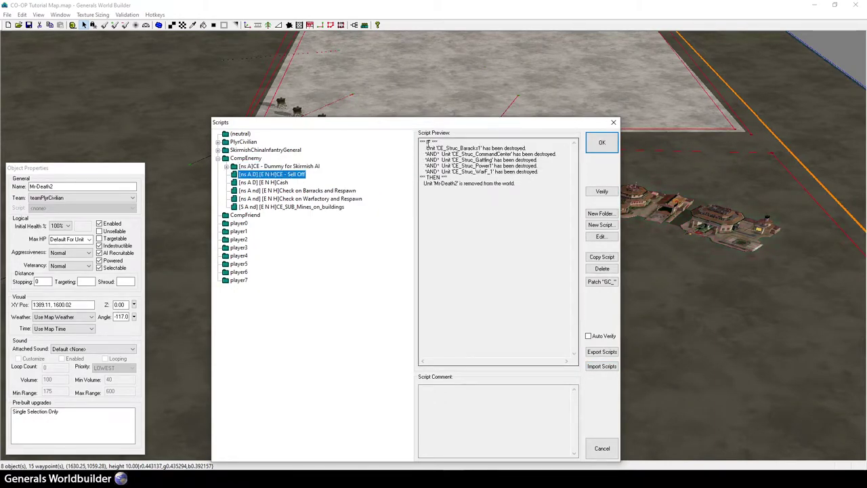
{"action": "left_click_drag", "start_coordinate": [426, 125], "coordinate": [293, 117]}
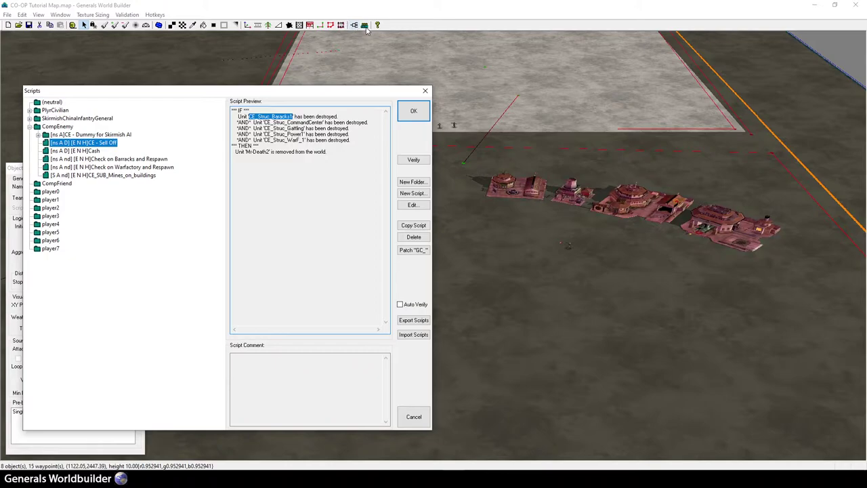
Show CompEnemy's build list beside the script to compare its structures with the script's conditions
{"action": "left_click", "coordinate": [309, 25]}
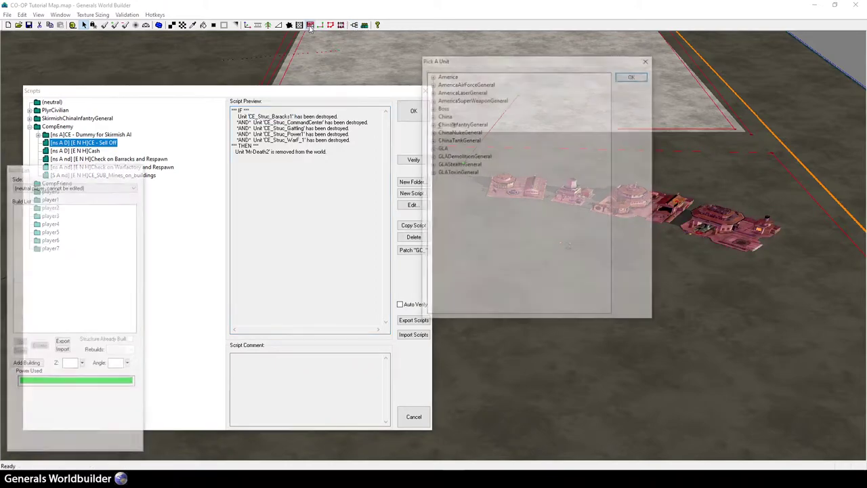
{"action": "left_click", "coordinate": [649, 60]}
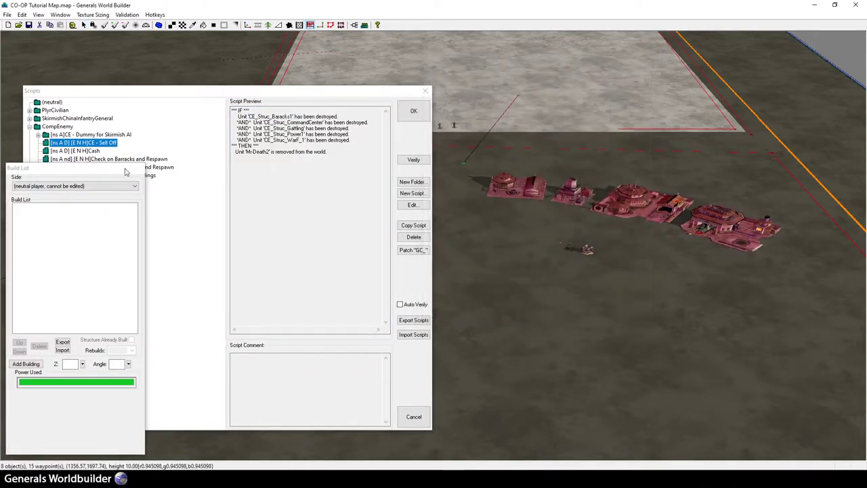
{"action": "left_click", "coordinate": [78, 186]}
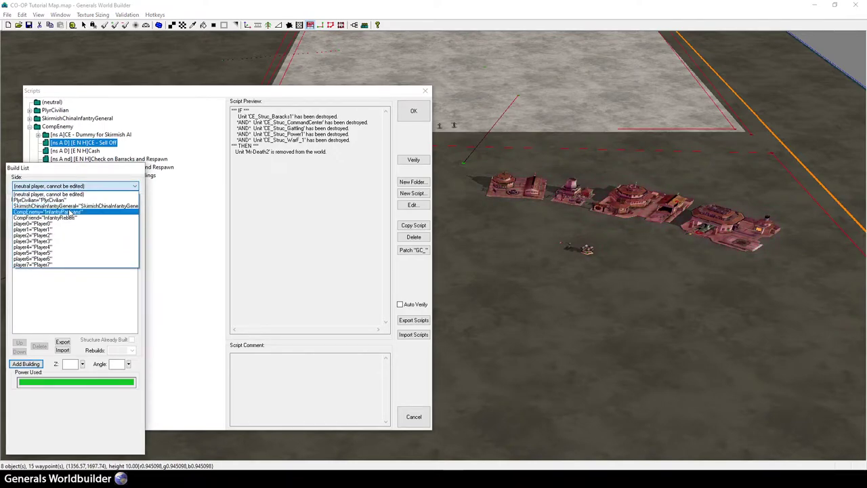
{"action": "left_click", "coordinate": [69, 212]}
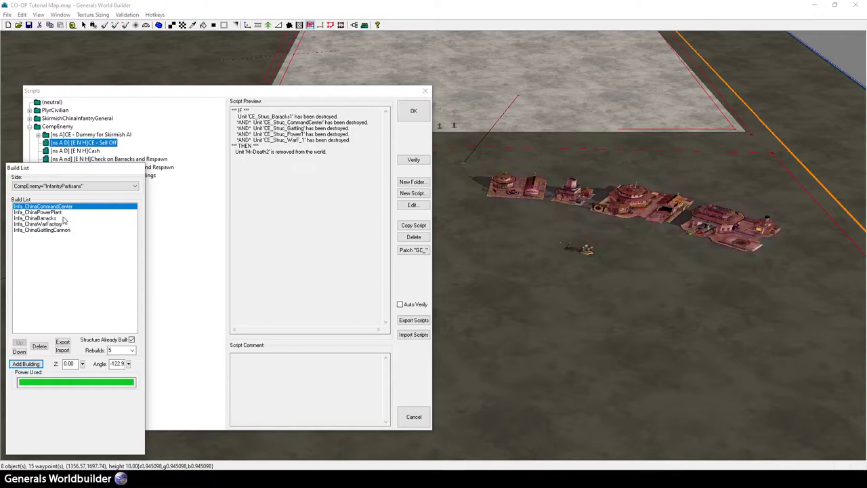
{"action": "left_click_drag", "start_coordinate": [91, 173], "coordinate": [440, 82]}
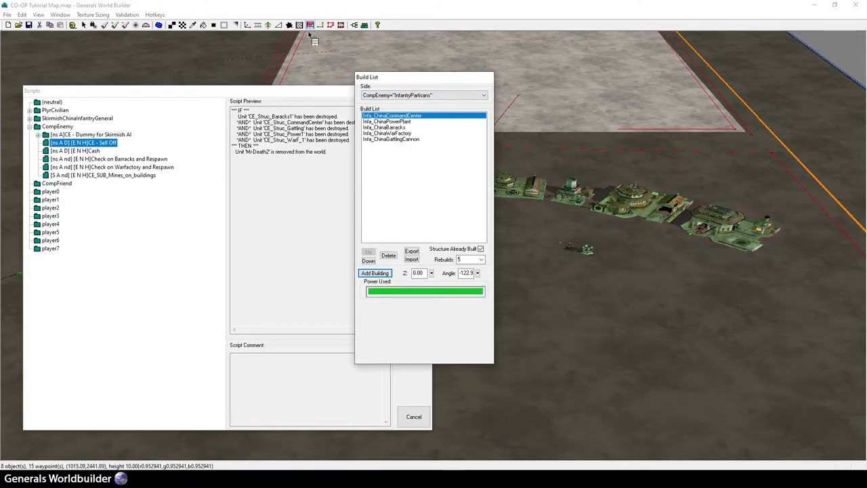
Leave the build list and review the CE - Sell Off action that removes Mr-Death2 from the world
{"action": "right_click", "coordinate": [328, 75]}
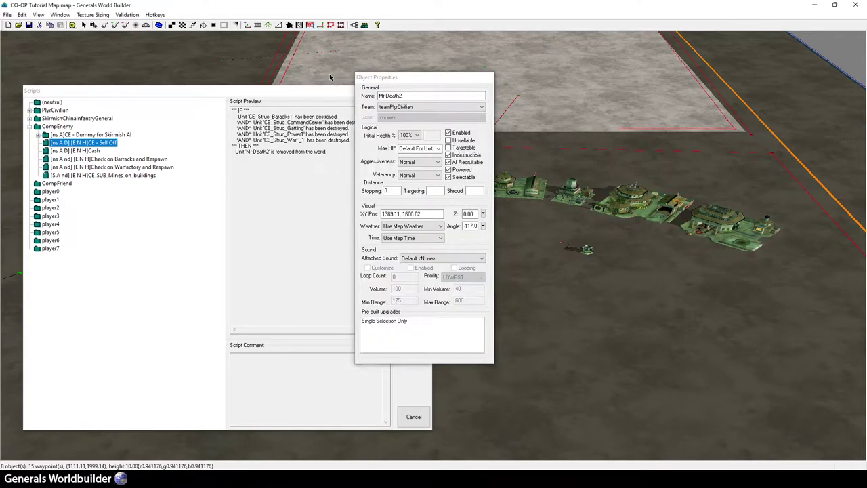
{"action": "left_click_drag", "start_coordinate": [390, 83], "coordinate": [42, 234]}
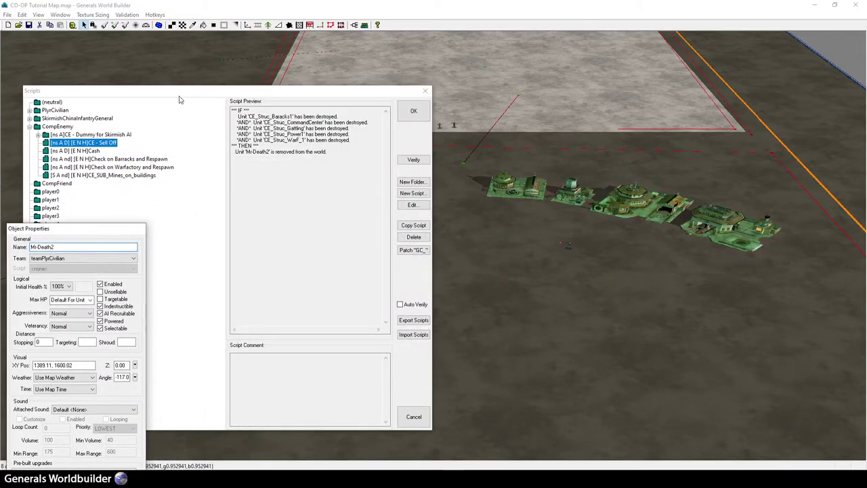
{"action": "left_click_drag", "start_coordinate": [201, 92], "coordinate": [201, 66]}
{"action": "left_click", "coordinate": [323, 136]}
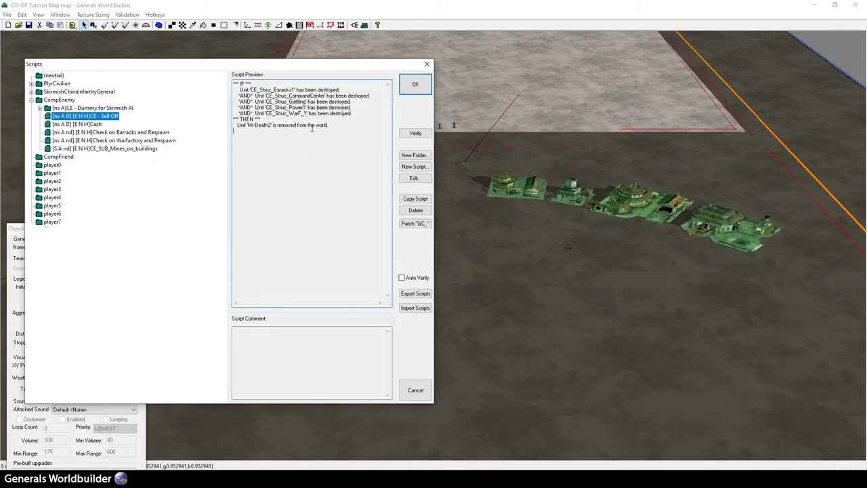
{"action": "left_click_drag", "start_coordinate": [238, 127], "coordinate": [337, 124]}
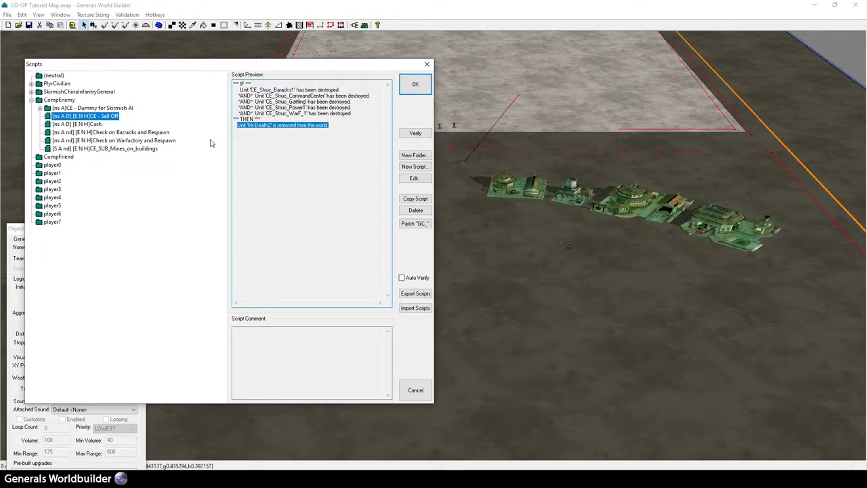
Review PlyrCivilian's Game Over script in the GameEnds folder, checking its Mr-Death and Mr-Death2 conditions
{"action": "left_click", "coordinate": [32, 83]}
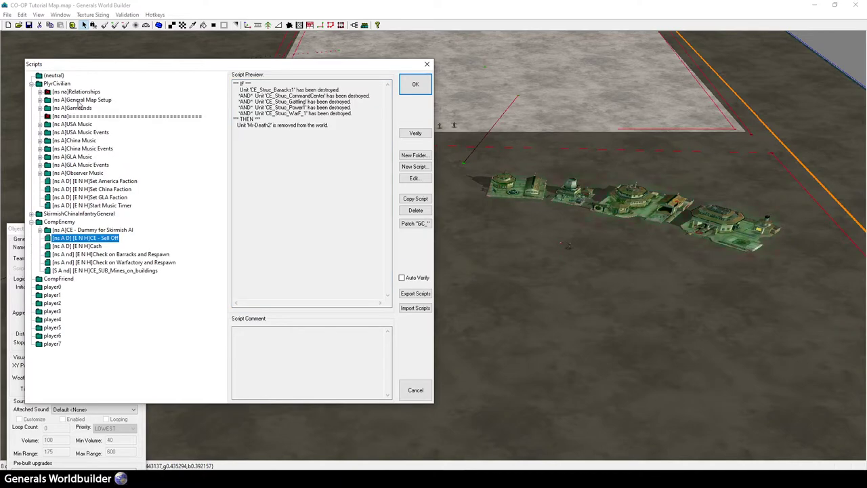
{"action": "left_click", "coordinate": [39, 109]}
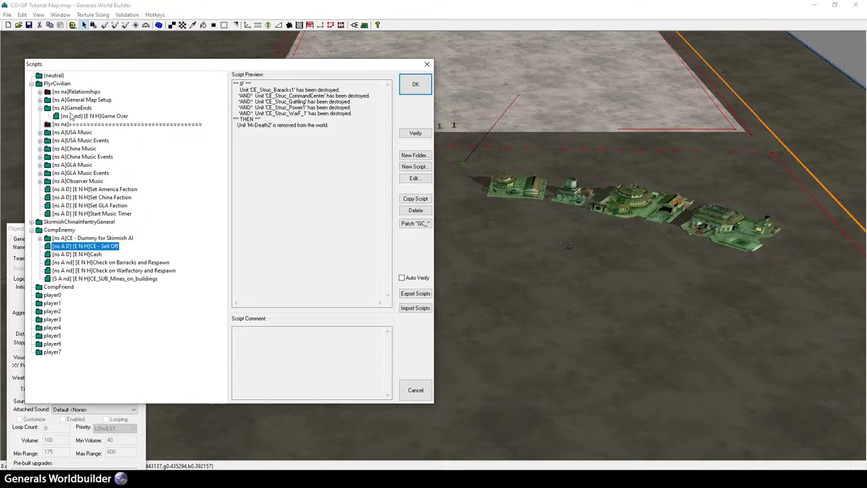
{"action": "left_click", "coordinate": [113, 117]}
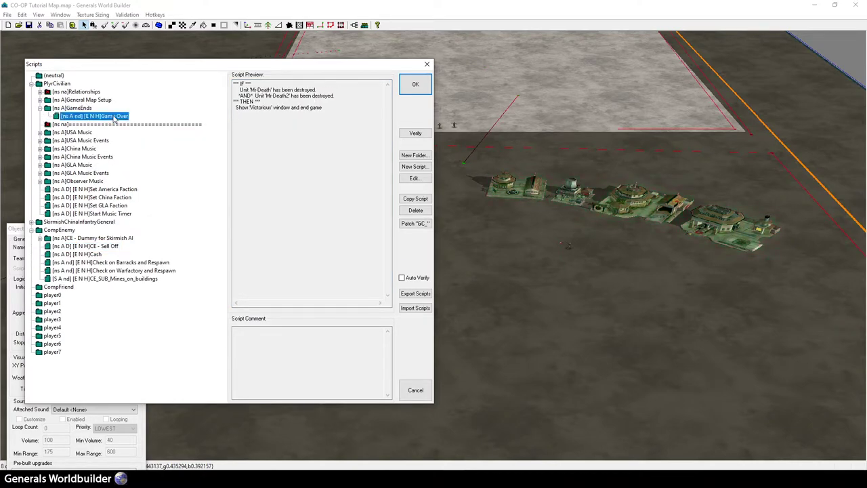
{"action": "left_click_drag", "start_coordinate": [241, 89], "coordinate": [337, 97]}
{"action": "left_click", "coordinate": [294, 155]}
{"action": "left_click", "coordinate": [40, 109]}
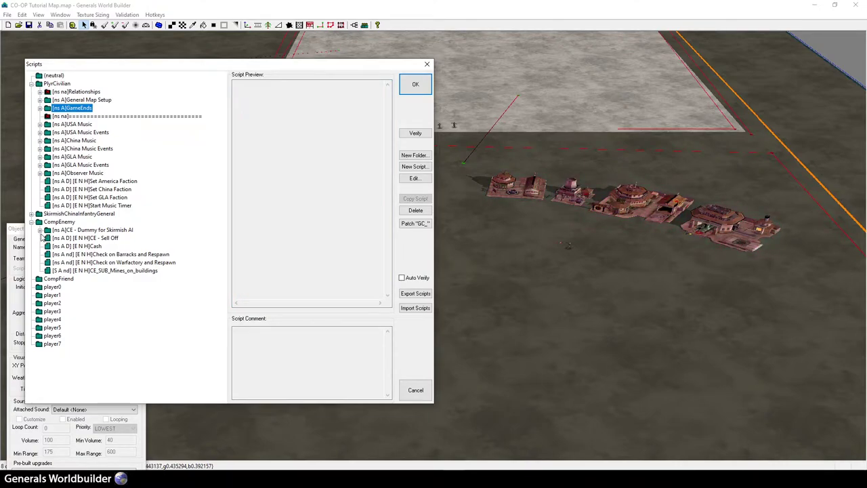
Inspect the Spawn China Powerplant script inside CompEnemy's CE - Dummy for Skirmish AI folder
{"action": "left_click", "coordinate": [61, 239]}
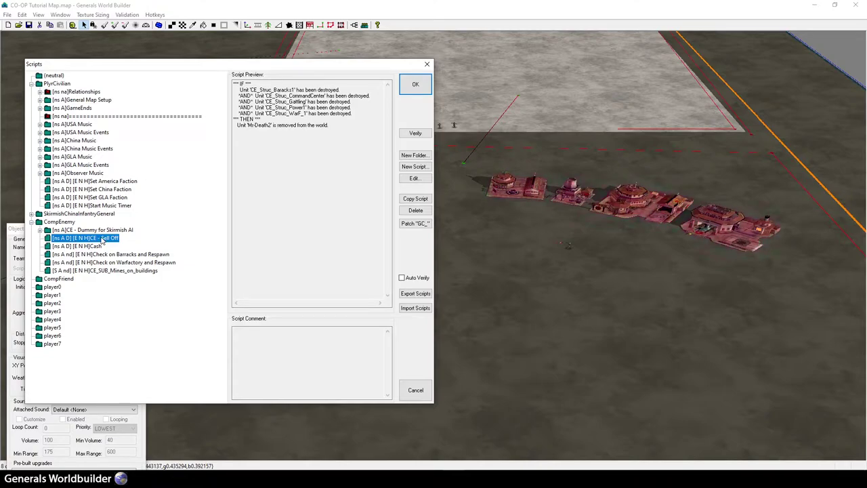
{"action": "left_click", "coordinate": [39, 231]}
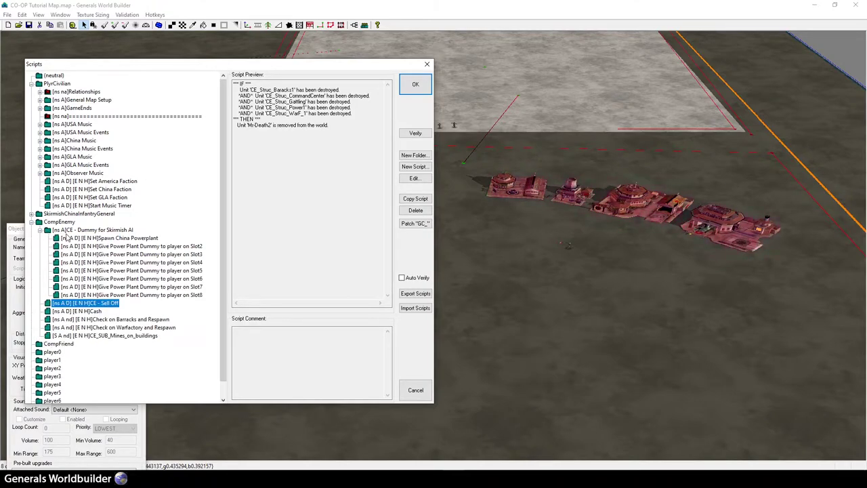
{"action": "left_click", "coordinate": [119, 239]}
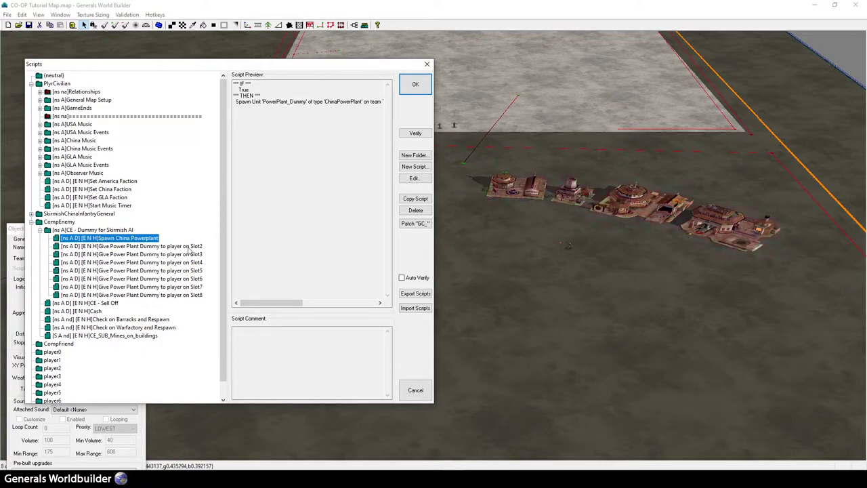
{"action": "mouse_move", "coordinate": [252, 310]}
{"action": "left_mouse_down"}
{"action": "mouse_move", "coordinate": [338, 305]}
{"action": "mouse_move", "coordinate": [248, 305]}
{"action": "left_mouse_up"}
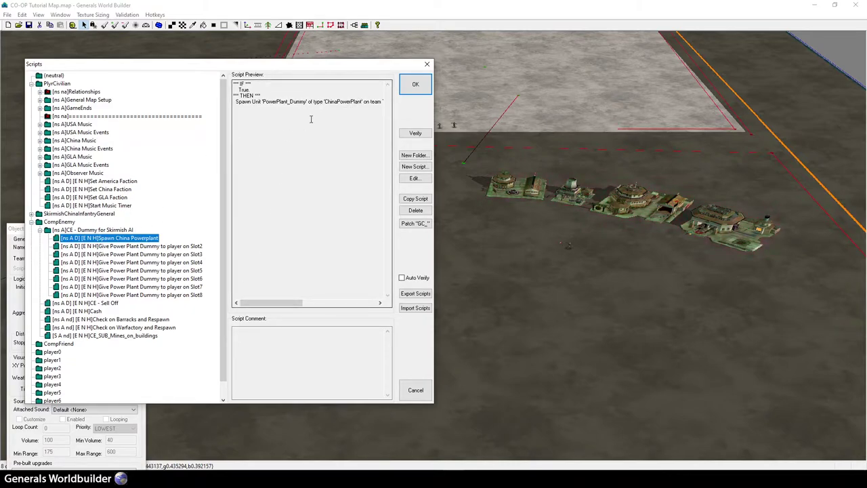
Choose ChinaPowerPlant from the China structures as the object to place
{"action": "left_click", "coordinate": [248, 26]}
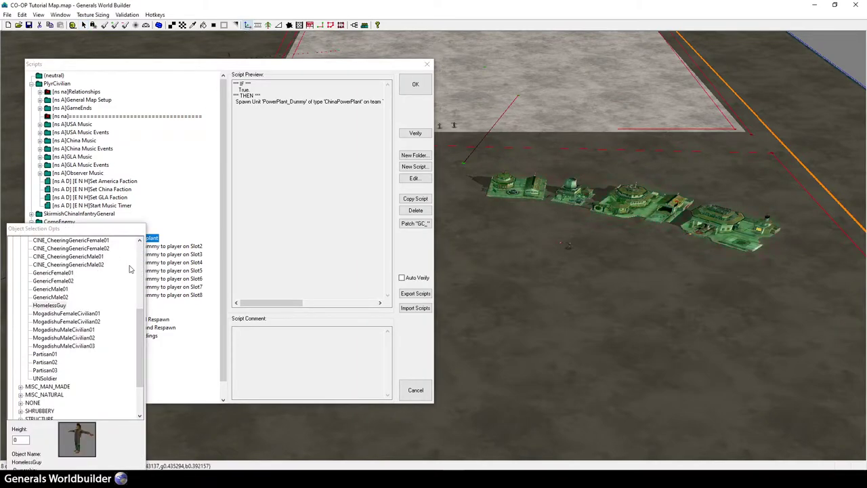
{"action": "left_click_drag", "start_coordinate": [141, 313], "coordinate": [141, 243]}
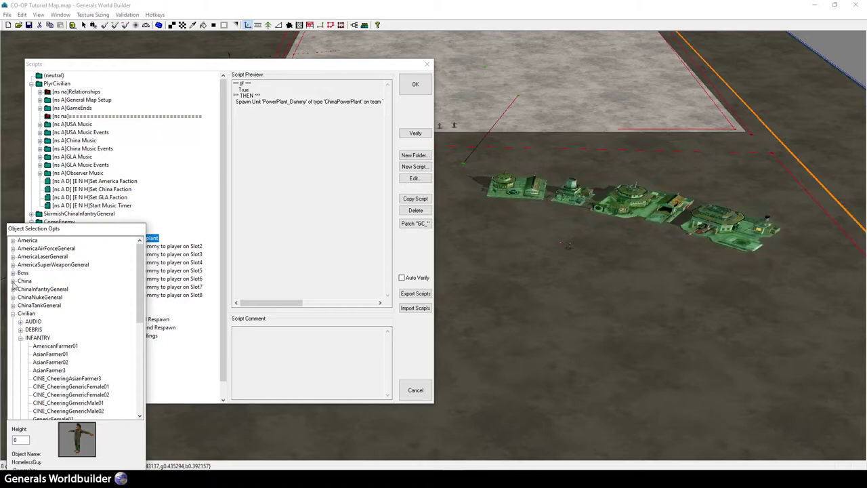
{"action": "left_click", "coordinate": [13, 280]}
{"action": "left_click", "coordinate": [21, 305]}
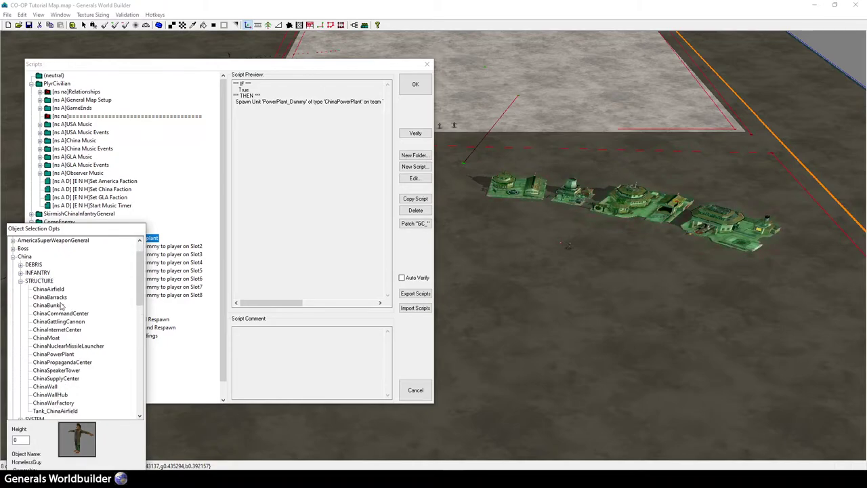
{"action": "left_click", "coordinate": [55, 354]}
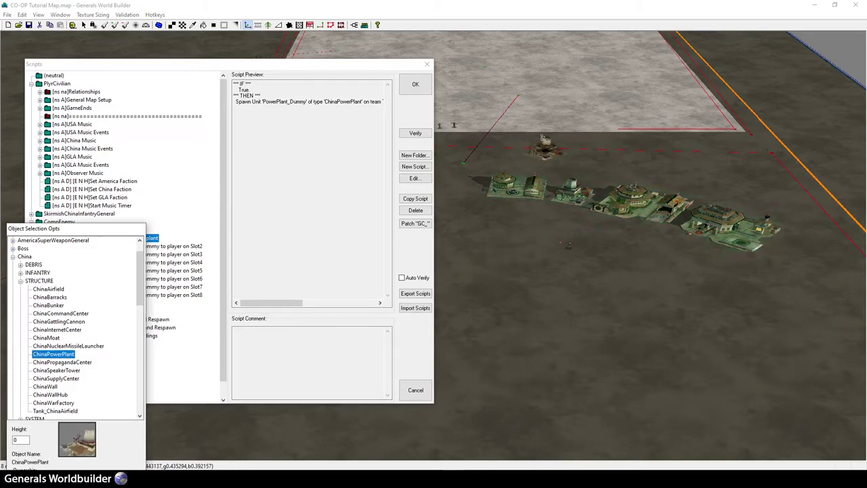
Close the scripts and place a China power plant in the map's outer corner, adding a player from the FactionChina template
{"action": "scroll", "coordinate": [501, 261], "scroll_direction": "down", "scroll_amount": 2}
{"action": "scroll", "coordinate": [502, 261], "scroll_direction": "down", "scroll_amount": 3}
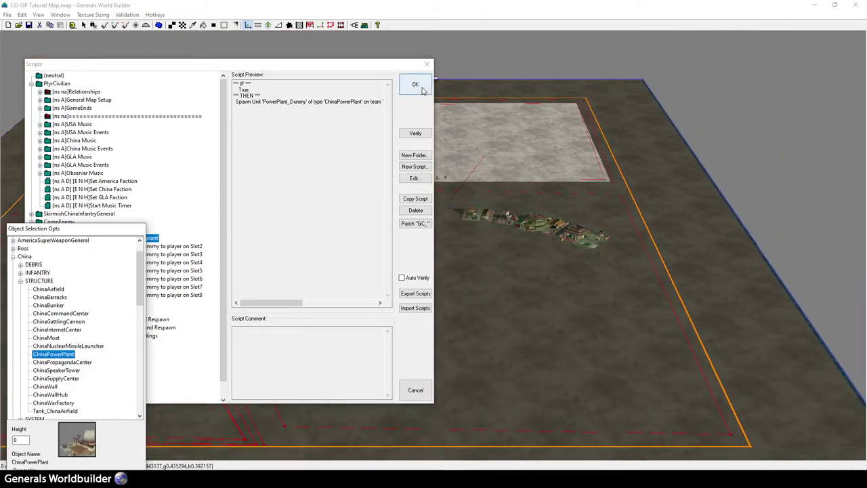
{"action": "left_click", "coordinate": [416, 84]}
{"action": "right_click_drag", "start_coordinate": [540, 162], "coordinate": [191, 272]}
{"action": "right_click_drag", "start_coordinate": [764, 93], "coordinate": [534, 172]}
{"action": "scroll", "coordinate": [515, 254], "scroll_direction": "up", "scroll_amount": 3}
{"action": "right_click_drag", "start_coordinate": [457, 411], "coordinate": [507, 260]}
{"action": "scroll", "coordinate": [507, 259], "scroll_direction": "up", "scroll_amount": 3}
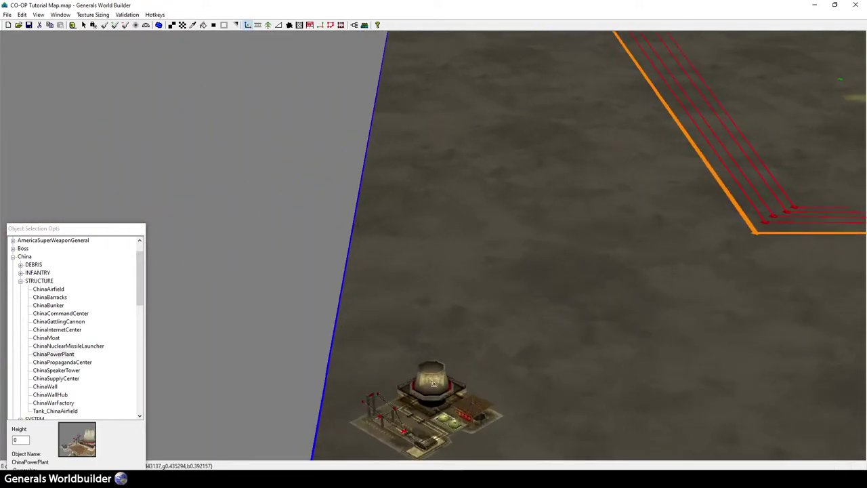
{"action": "right_click_drag", "start_coordinate": [429, 191], "coordinate": [419, 290]}
{"action": "scroll", "coordinate": [412, 271], "scroll_direction": "up", "scroll_amount": 5}
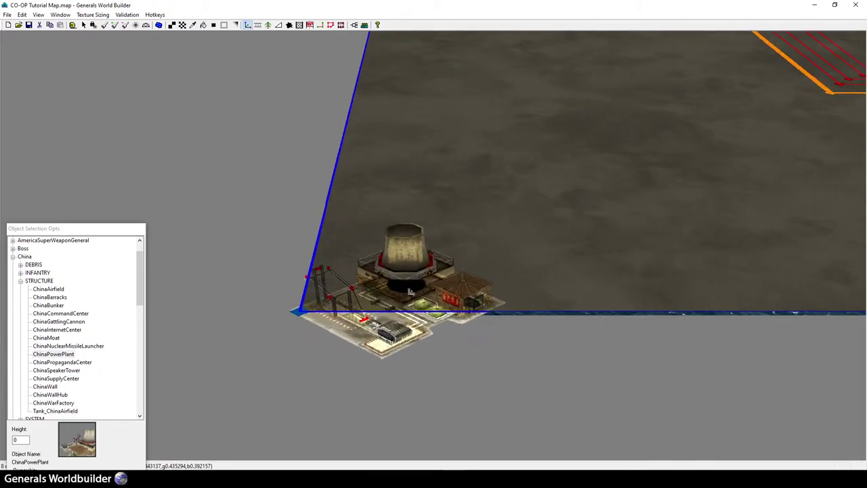
{"action": "left_click_drag", "start_coordinate": [413, 264], "coordinate": [554, 258]}
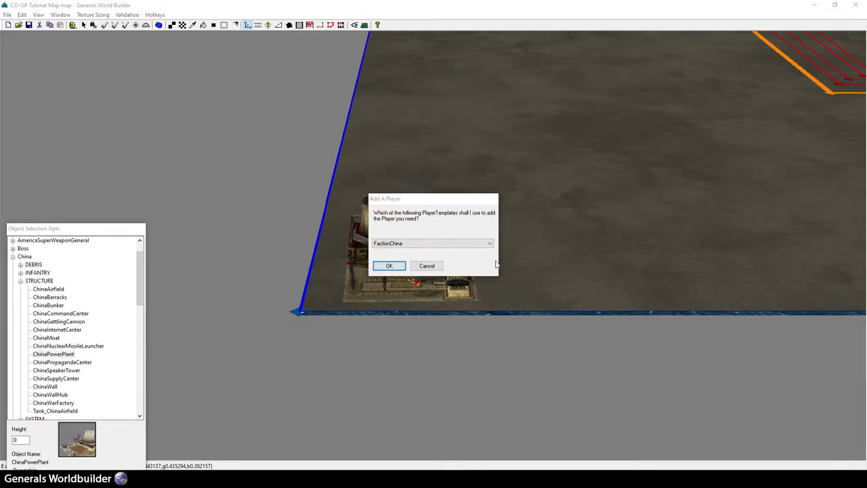
{"action": "left_click", "coordinate": [390, 265]}
Move the placed power plant closer to the map corner, to about -270, -259
{"action": "right_click", "coordinate": [391, 235]}
{"action": "left_click_drag", "start_coordinate": [452, 261], "coordinate": [427, 262]}
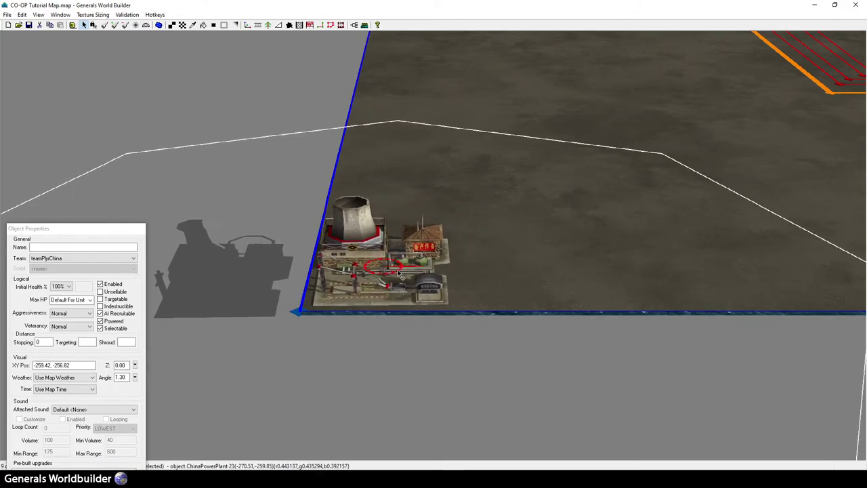
{"action": "left_click", "coordinate": [528, 228]}
{"action": "left_click", "coordinate": [393, 264]}
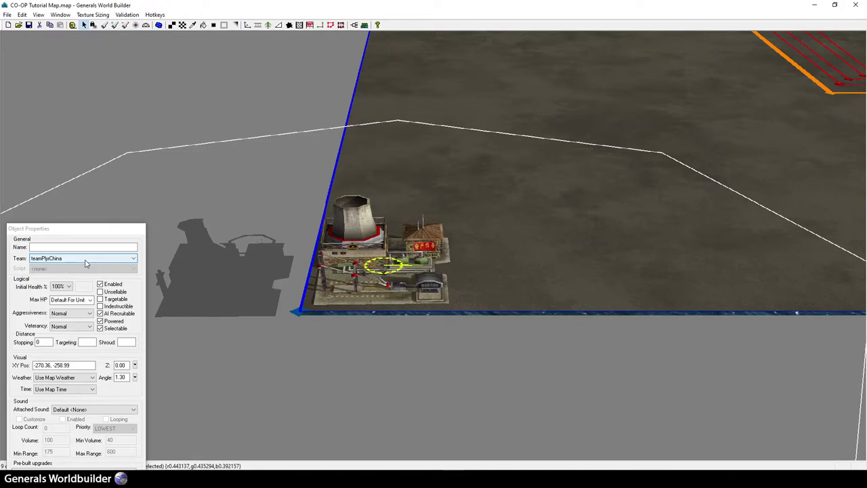
Set the power plant's angle to 0 and shift it further into the corner, to about -273, -264
{"action": "left_click_drag", "start_coordinate": [68, 232], "coordinate": [105, 84]}
{"action": "left_click_drag", "start_coordinate": [114, 216], "coordinate": [49, 215]}
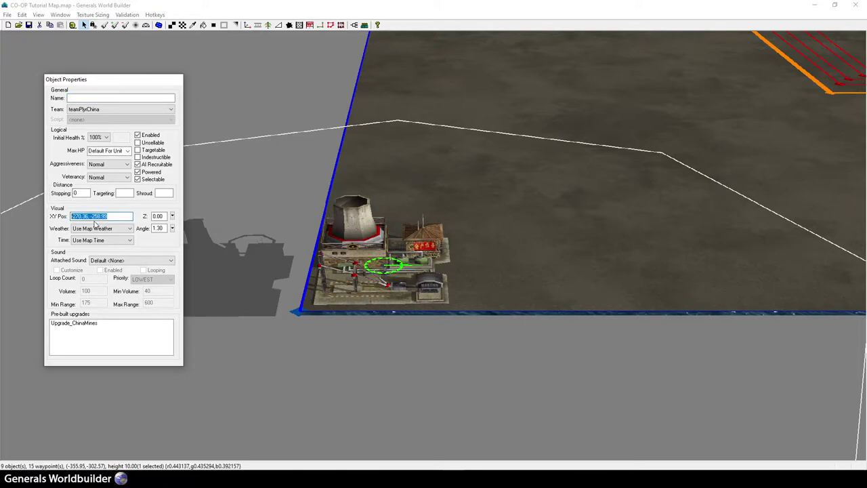
{"action": "double_click", "coordinate": [160, 229]}
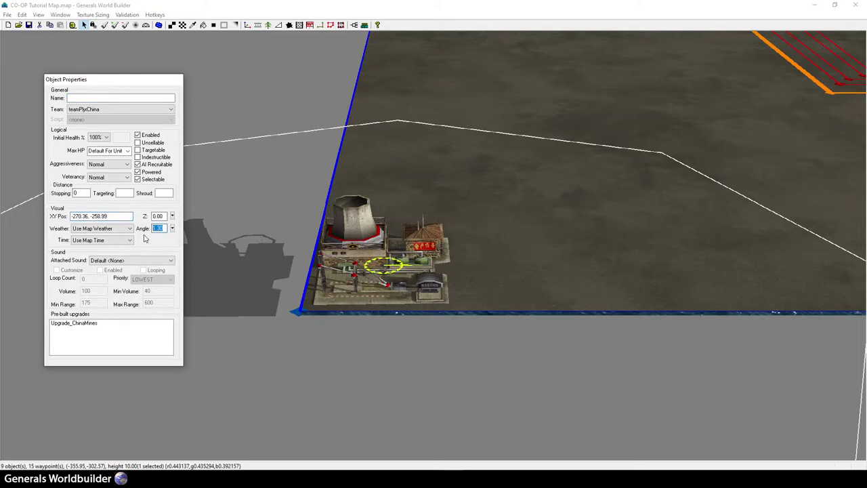
{"action": "type", "text": "0"}
{"action": "left_click", "coordinate": [388, 264]}
{"action": "left_click_drag", "start_coordinate": [389, 265], "coordinate": [381, 269]}
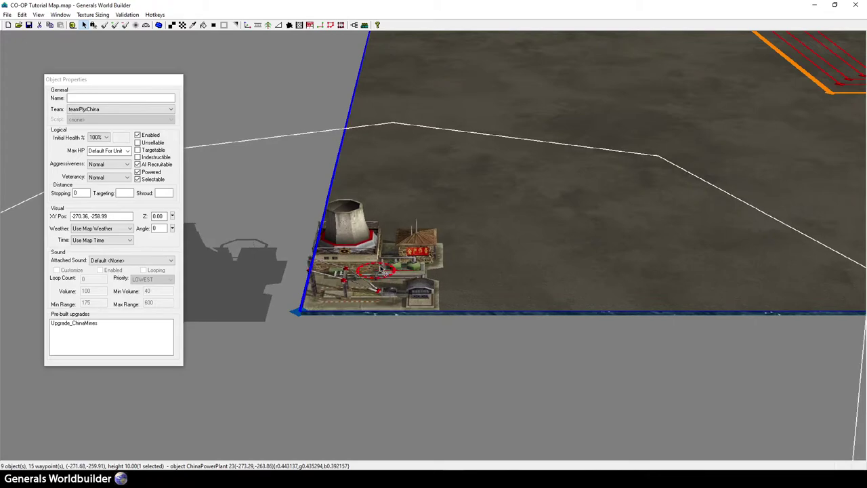
Copy the X coordinate of the power plant's position
{"action": "middle_click_drag", "start_coordinate": [379, 227], "coordinate": [368, 268]}
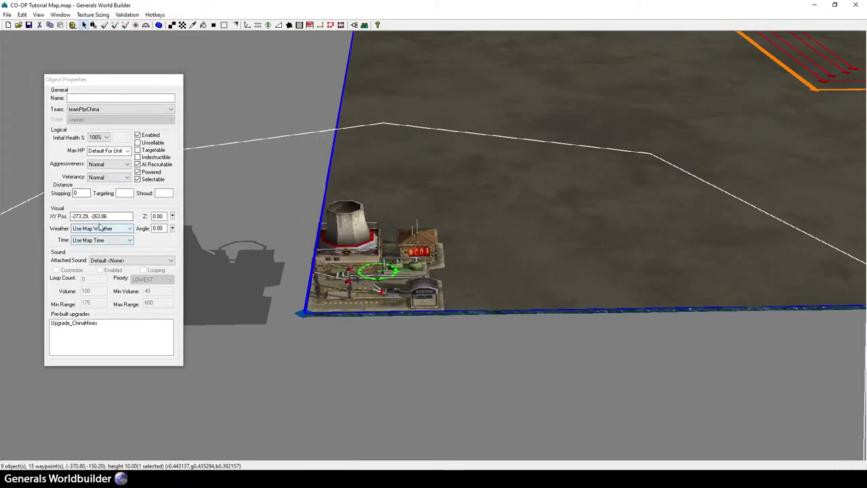
{"action": "double_click", "coordinate": [79, 215]}
{"action": "key", "text": "ctrl+c"}
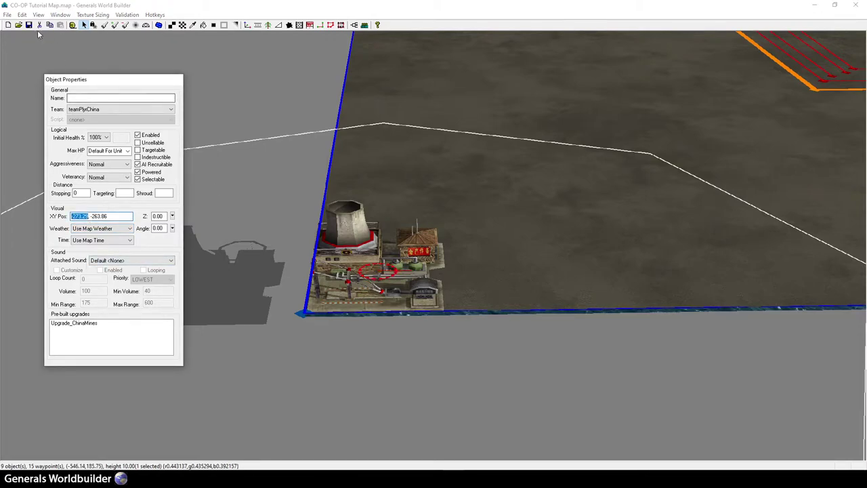
Place the scripts window beside the object properties and open the spawn action of CompEnemy's Spawn China Powerplant script for editing
{"action": "left_click", "coordinate": [363, 25]}
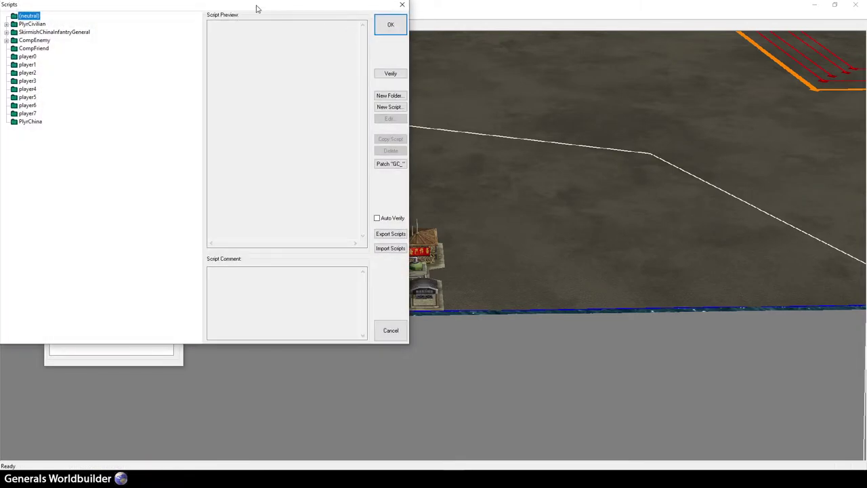
{"action": "left_click_drag", "start_coordinate": [256, 8], "coordinate": [711, 46]}
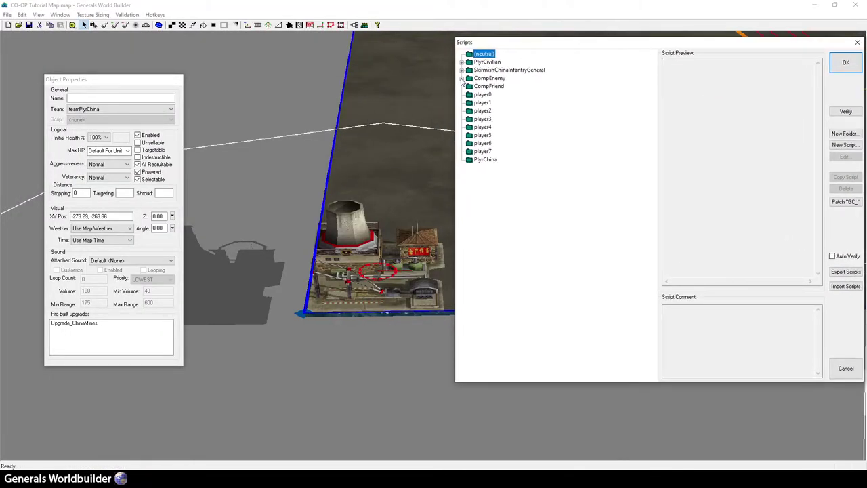
{"action": "left_click", "coordinate": [461, 78]}
{"action": "left_click", "coordinate": [471, 87]}
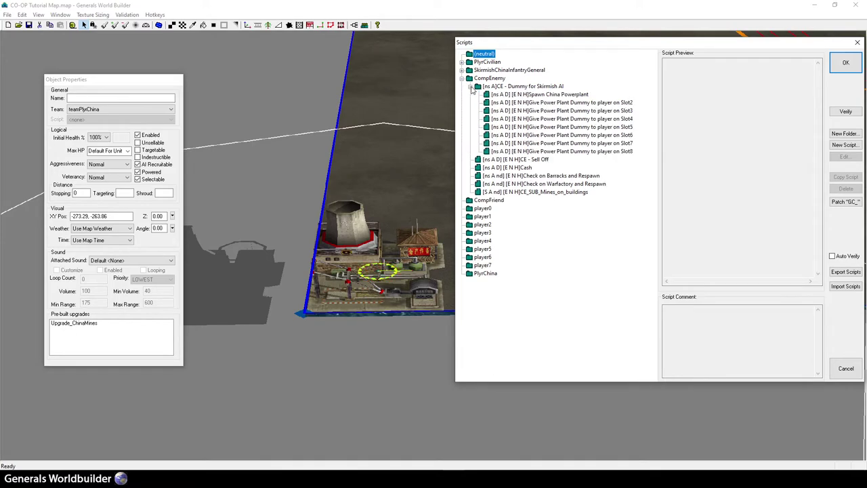
{"action": "left_click", "coordinate": [519, 95]}
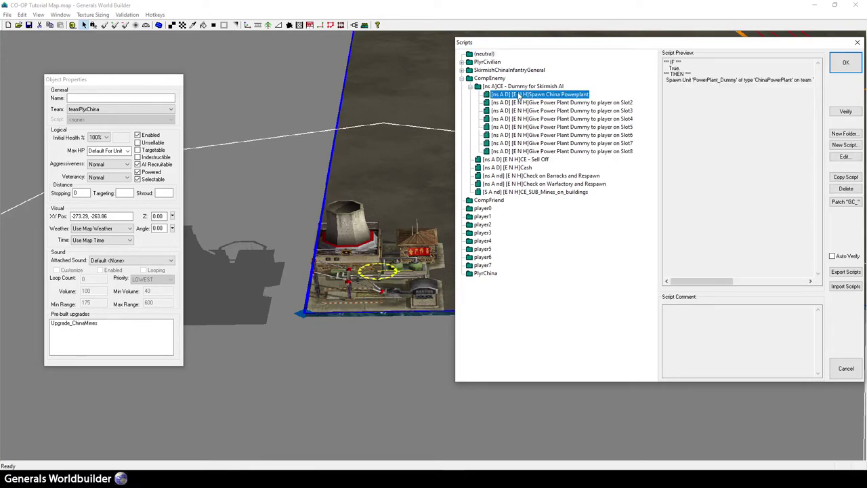
{"action": "double_click", "coordinate": [519, 95]}
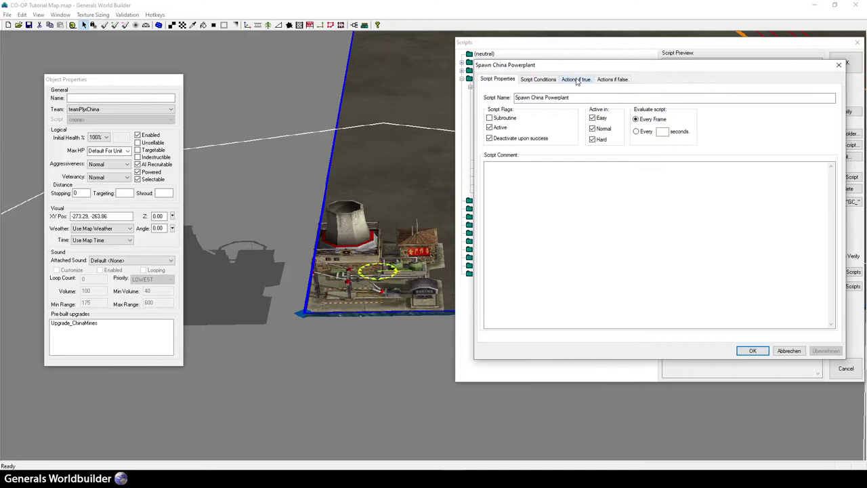
{"action": "left_click", "coordinate": [576, 80]}
{"action": "double_click", "coordinate": [645, 111]}
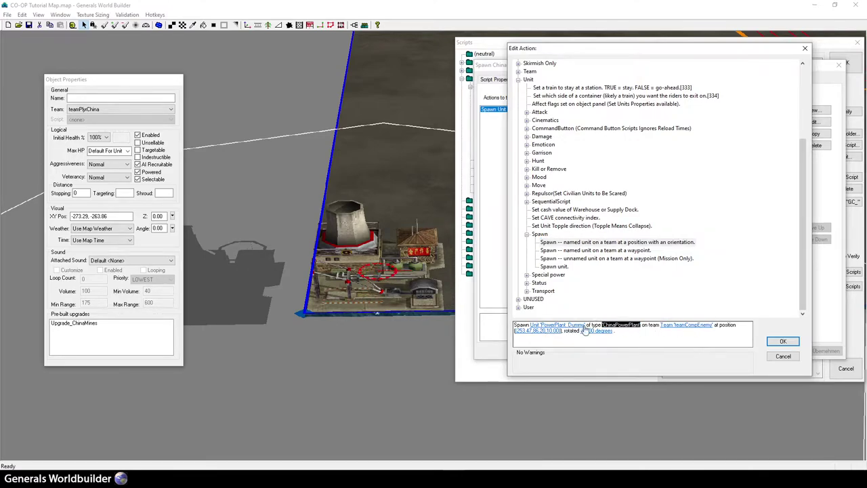
Set the PowerPlant_Dummy spawn position to X -273.29 and Y -263.86
{"action": "left_click", "coordinate": [549, 331]}
{"action": "left_click", "coordinate": [659, 209]}
{"action": "double_click", "coordinate": [645, 198]}
{"action": "key", "text": "ctrl+v"}
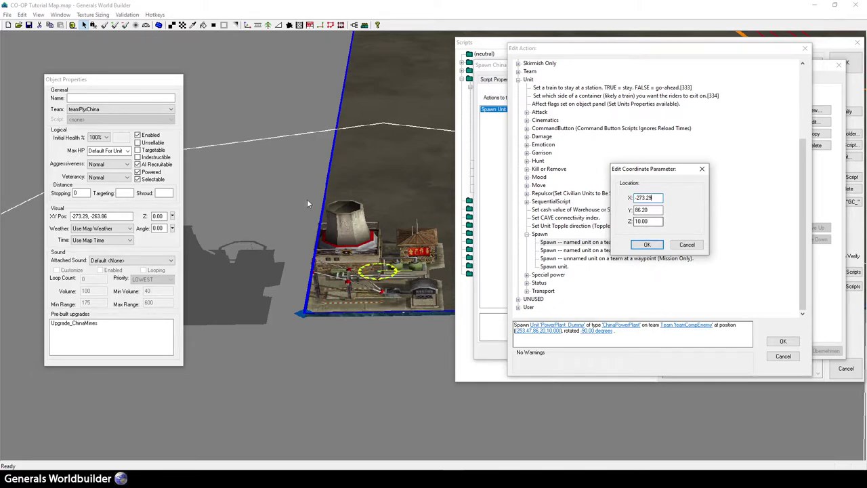
{"action": "left_click_drag", "start_coordinate": [653, 209], "coordinate": [693, 216]}
{"action": "key", "text": "ctrl+v"}
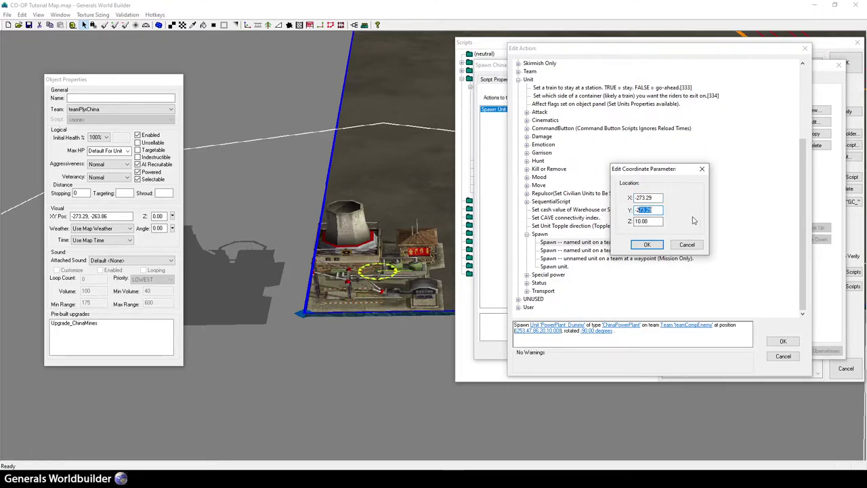
{"action": "type", "text": "-263.86"}
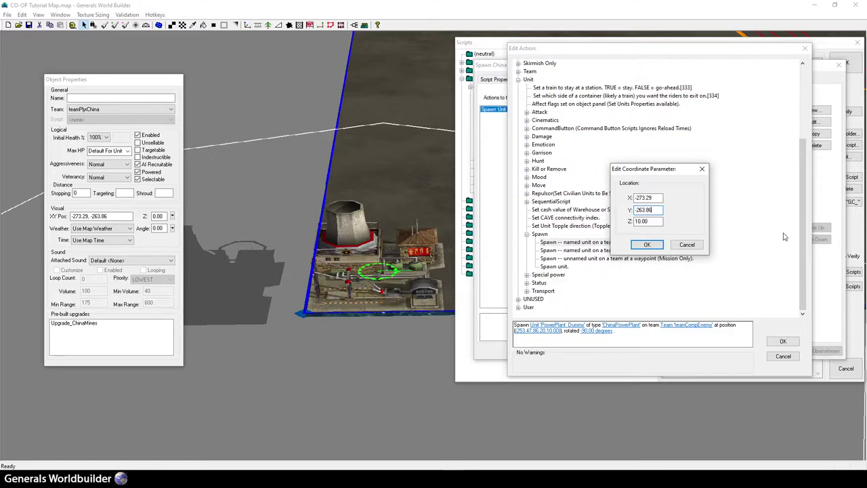
{"action": "double_click", "coordinate": [641, 222]}
{"action": "double_click", "coordinate": [642, 219]}
{"action": "left_click", "coordinate": [652, 246]}
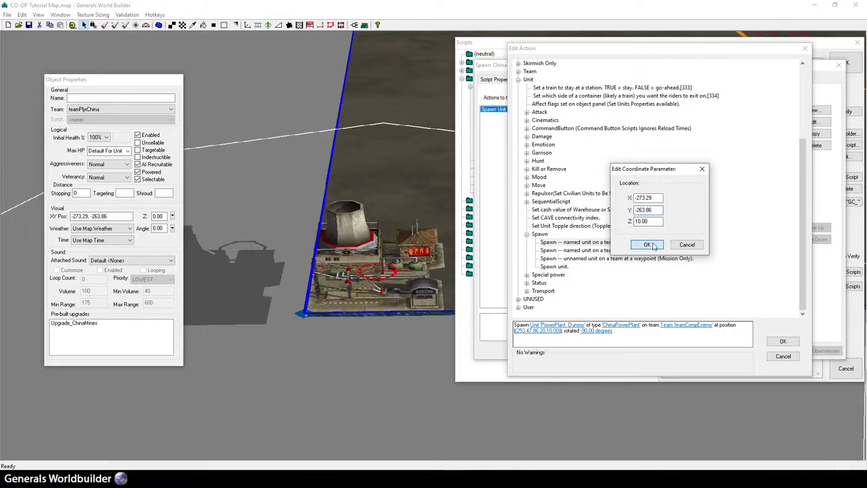
Set the PowerPlant_Dummy's spawn rotation to 0 degrees and confirm the edited action and script
{"action": "left_click", "coordinate": [588, 331]}
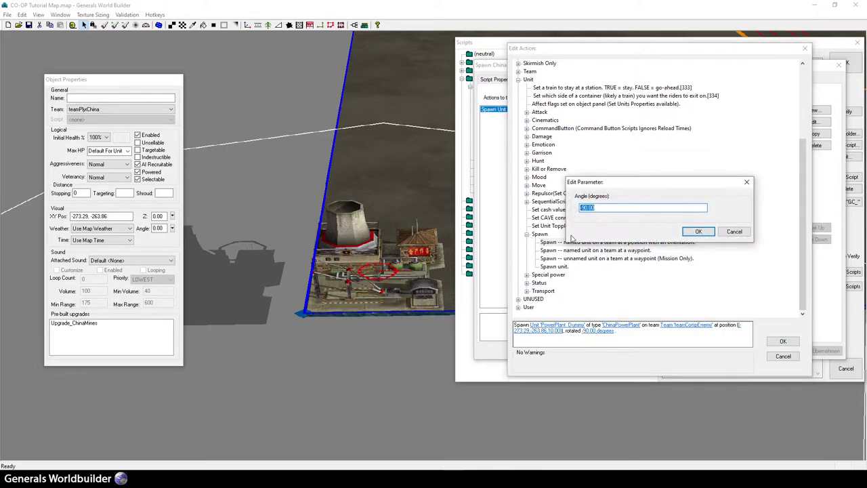
{"action": "type", "text": "0.00"}
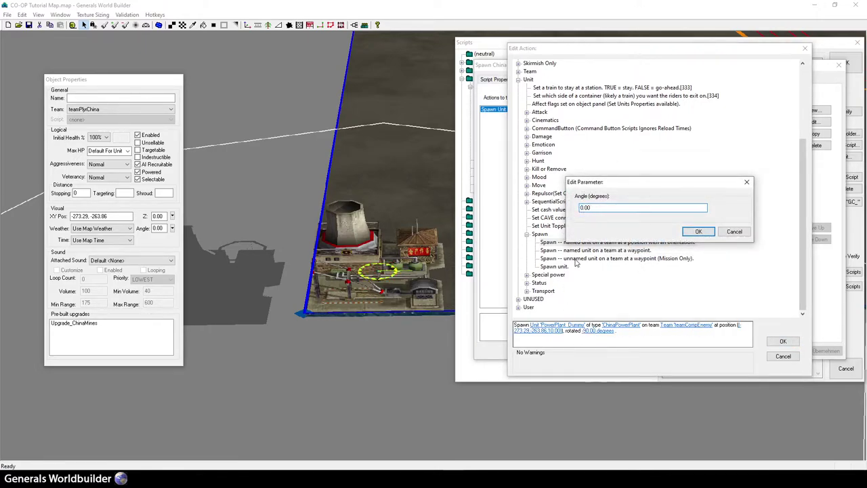
{"action": "left_click", "coordinate": [702, 232]}
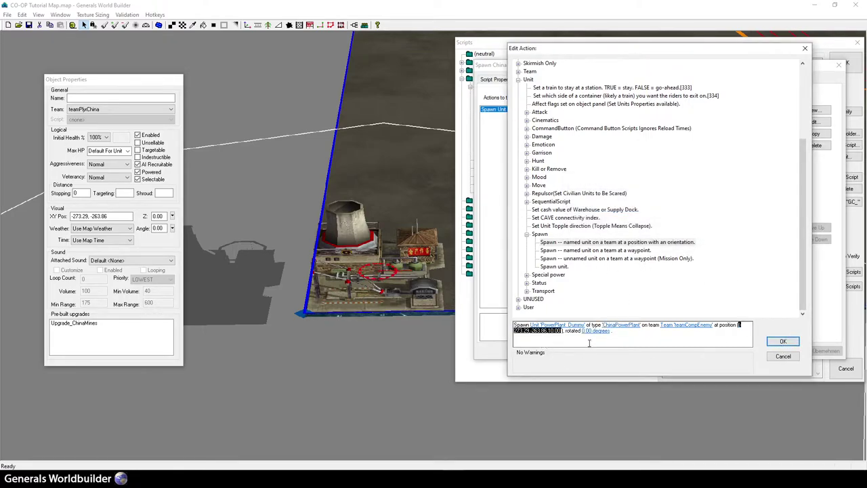
{"action": "left_click", "coordinate": [783, 340]}
{"action": "left_click", "coordinate": [752, 351]}
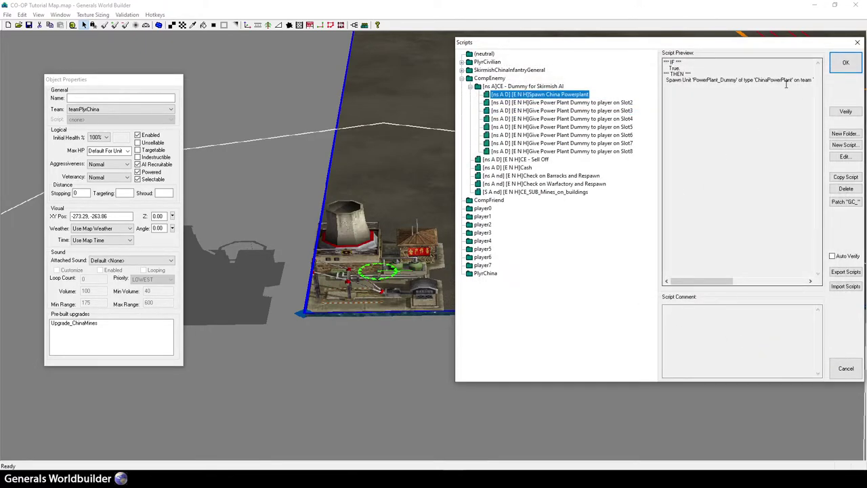
Check the spawn script's preview, close the scripts window and delete the placed power plant from the map corner
{"action": "left_click_drag", "start_coordinate": [684, 282], "coordinate": [752, 290]}
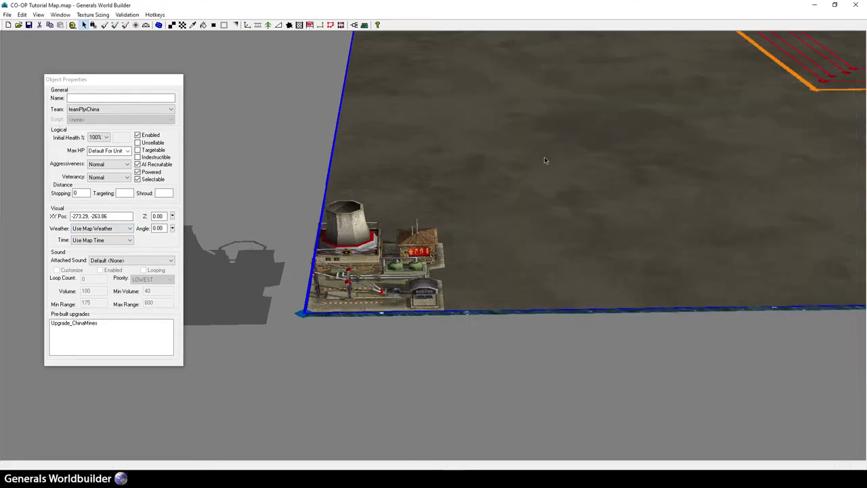
{"action": "left_click", "coordinate": [846, 63]}
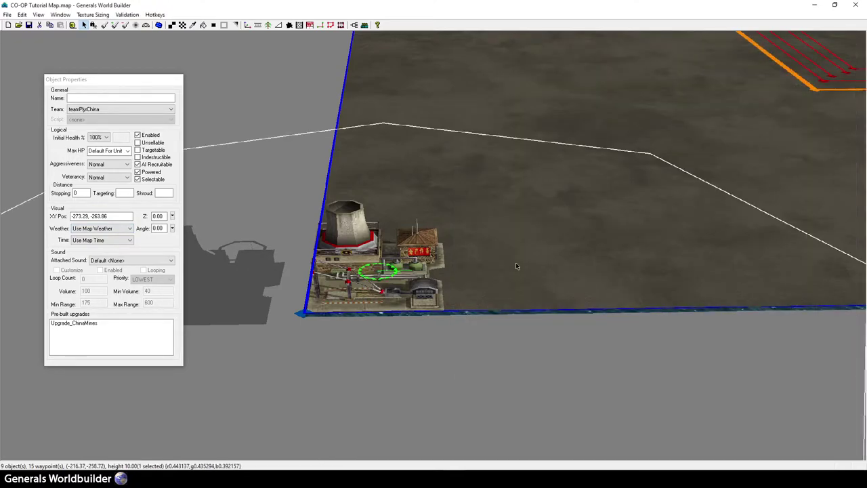
{"action": "key", "text": "Delete"}
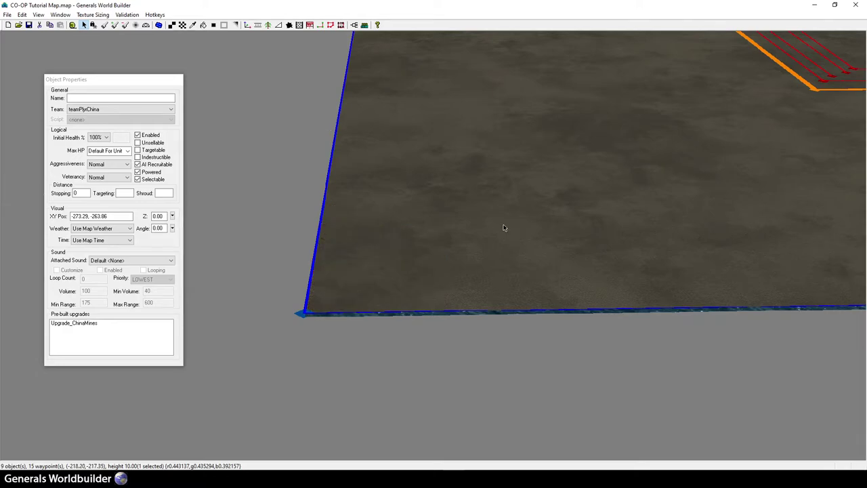
{"action": "scroll", "coordinate": [503, 228], "scroll_direction": "down", "scroll_amount": 5}
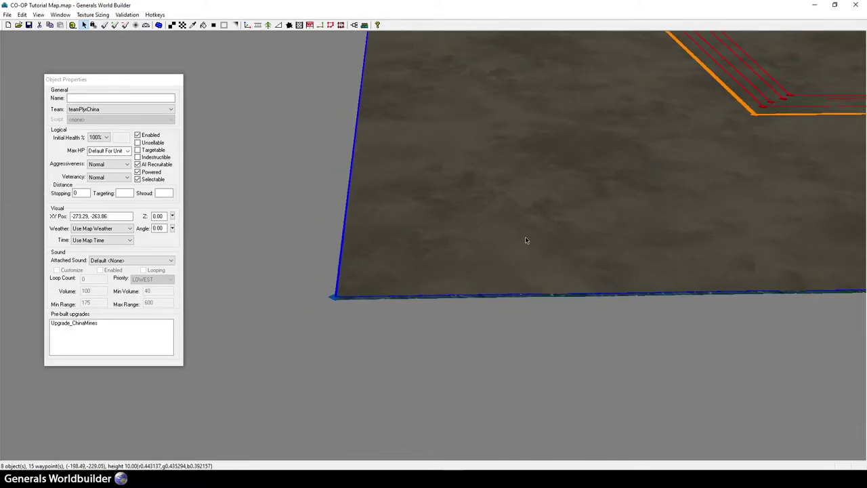
Remove the PlyrChina player from the map's player list
{"action": "left_click", "coordinate": [24, 14]}
{"action": "left_click", "coordinate": [41, 223]}
{"action": "scroll", "coordinate": [408, 172], "scroll_direction": "down", "scroll_amount": 1}
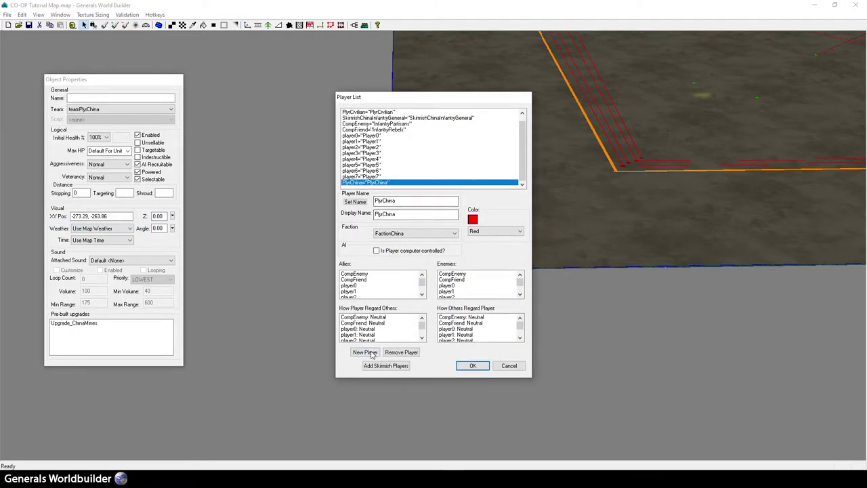
{"action": "left_click", "coordinate": [408, 353]}
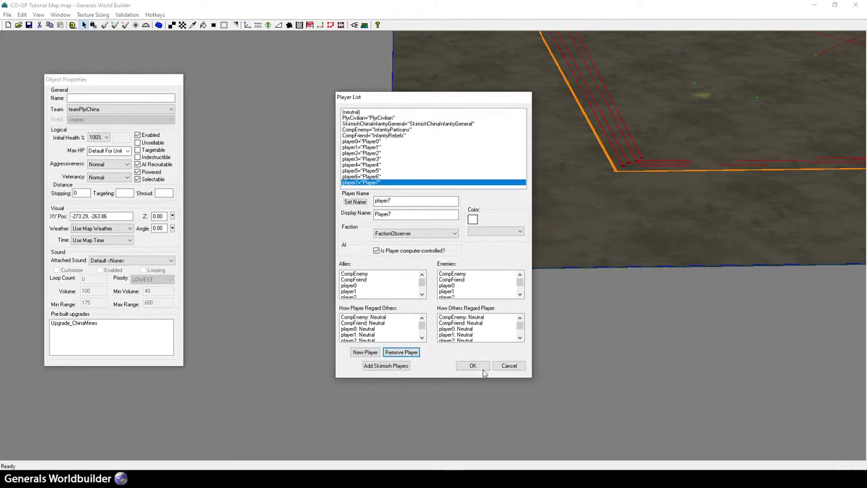
{"action": "left_click", "coordinate": [477, 366]}
Reopen the scripts and review CompEnemy's Spawn China Powerplant and Slot2 power plant scripts in the Dummy for Skirmish AI folder
{"action": "left_click", "coordinate": [364, 25]}
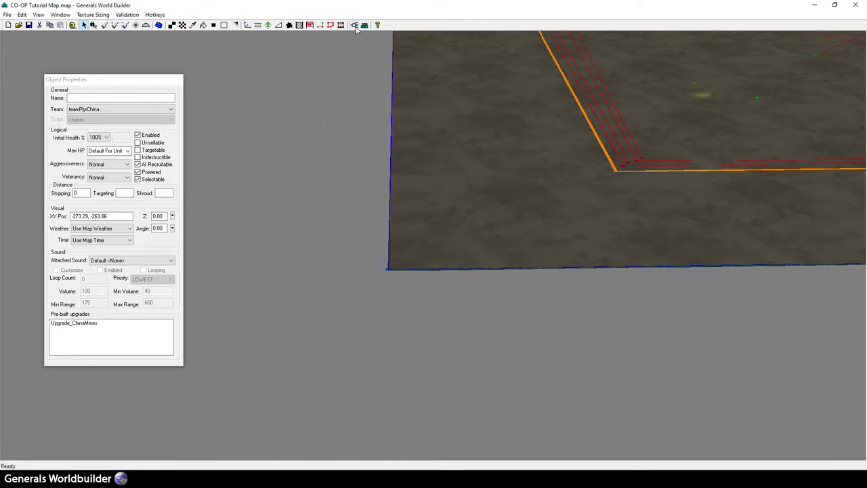
{"action": "left_click_drag", "start_coordinate": [284, 8], "coordinate": [459, 88]}
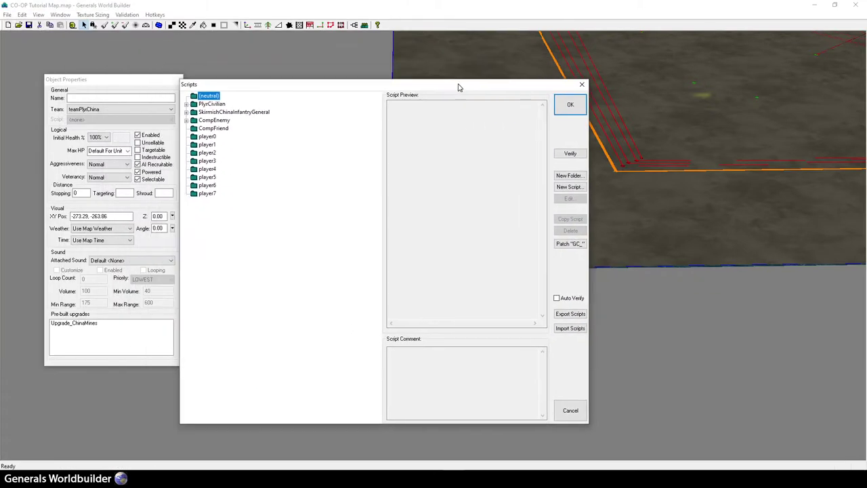
{"action": "left_click", "coordinate": [187, 121]}
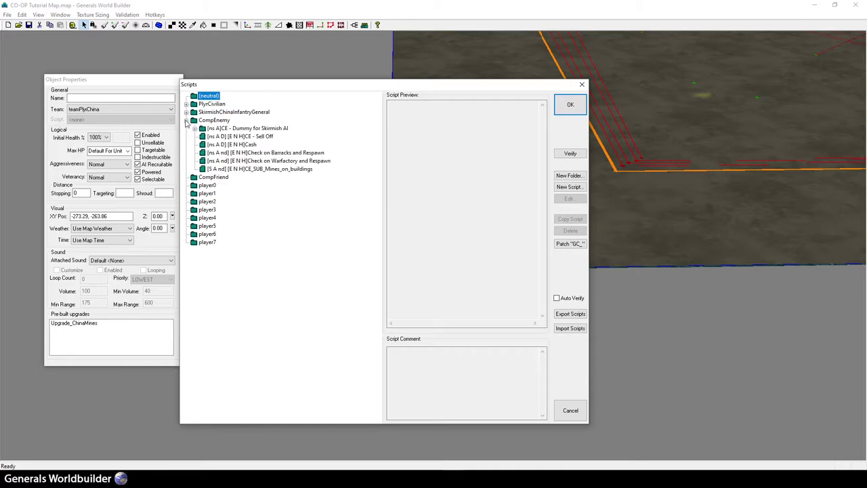
{"action": "left_click", "coordinate": [194, 128]}
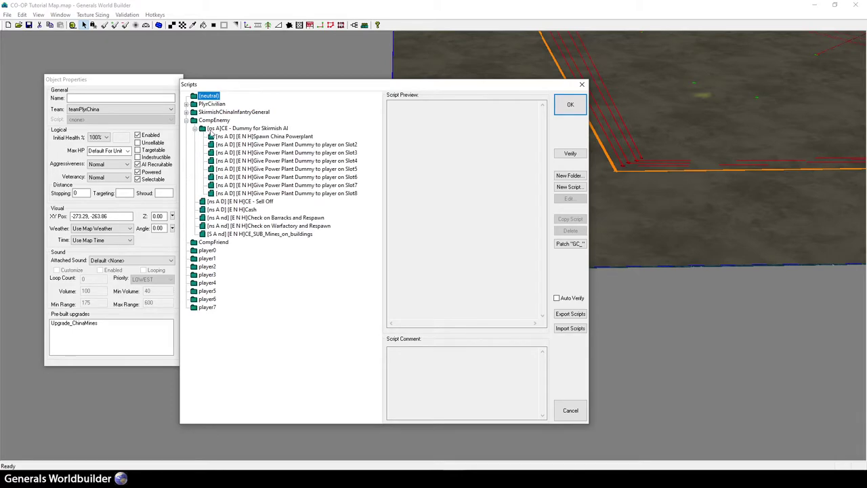
{"action": "left_click", "coordinate": [269, 138]}
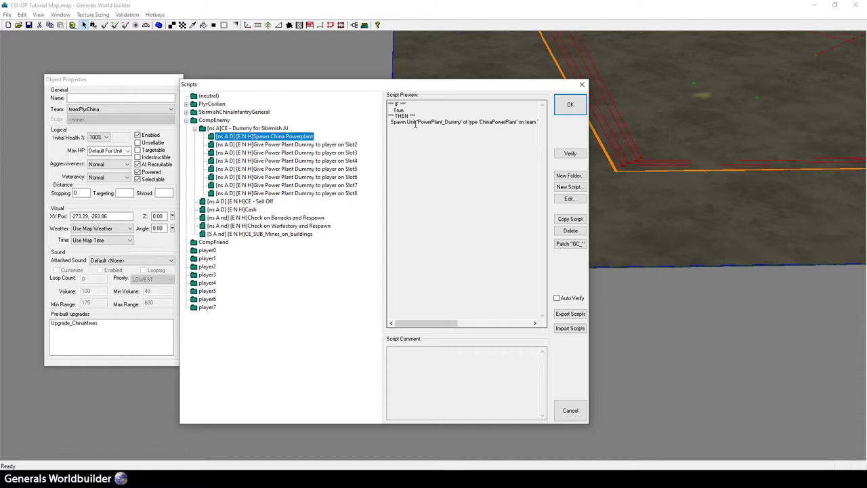
{"action": "left_click", "coordinate": [273, 145]}
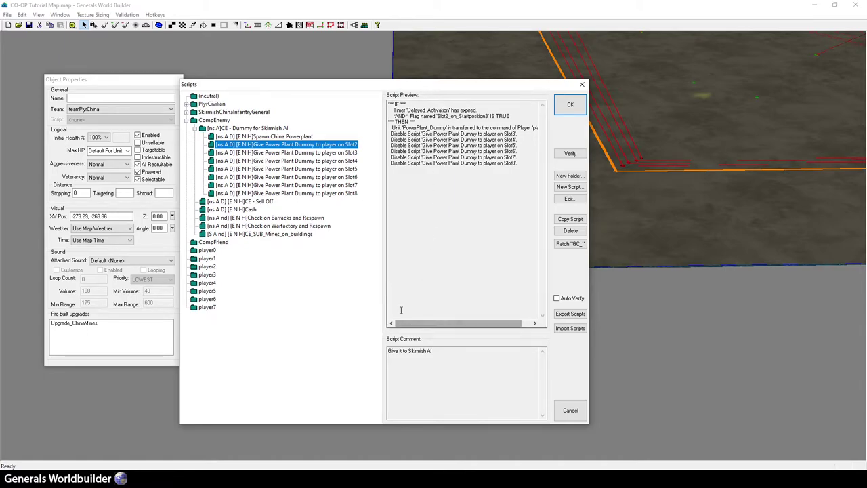
Examine the conditions and true actions of the Give Power Plant Dummy to player on Slot2 script
{"action": "double_click", "coordinate": [318, 146]}
{"action": "left_click", "coordinate": [300, 122]}
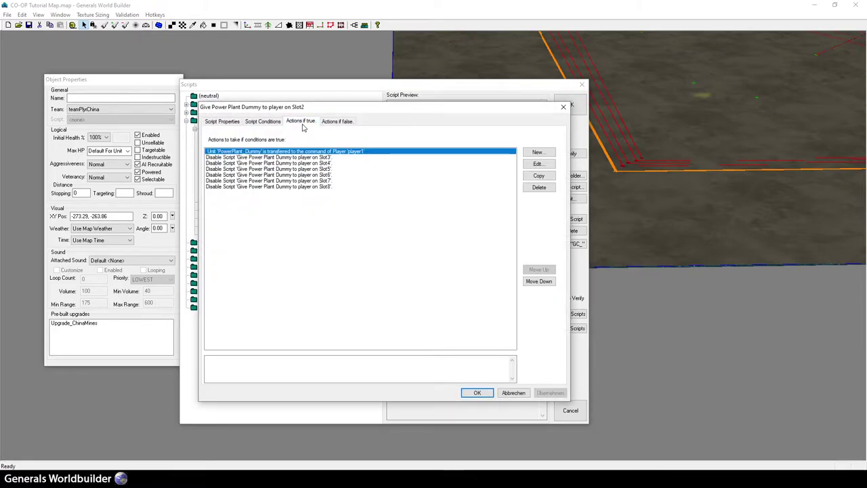
{"action": "left_click", "coordinate": [263, 122]}
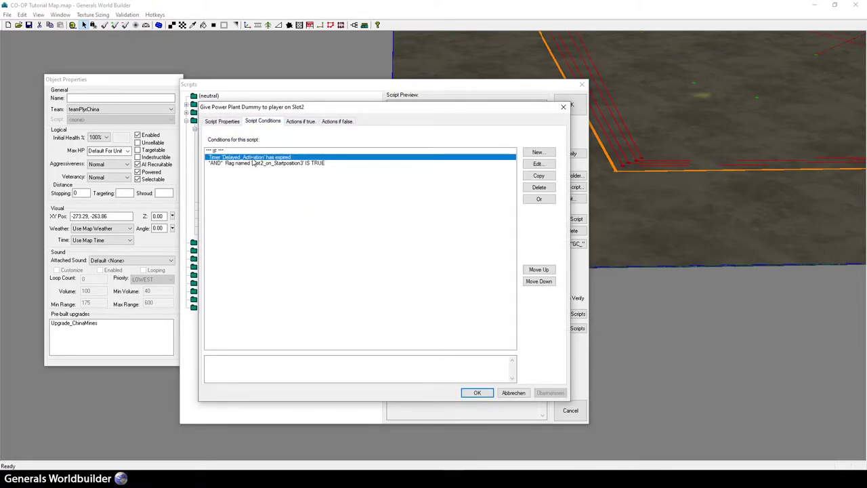
{"action": "left_click", "coordinate": [219, 164]}
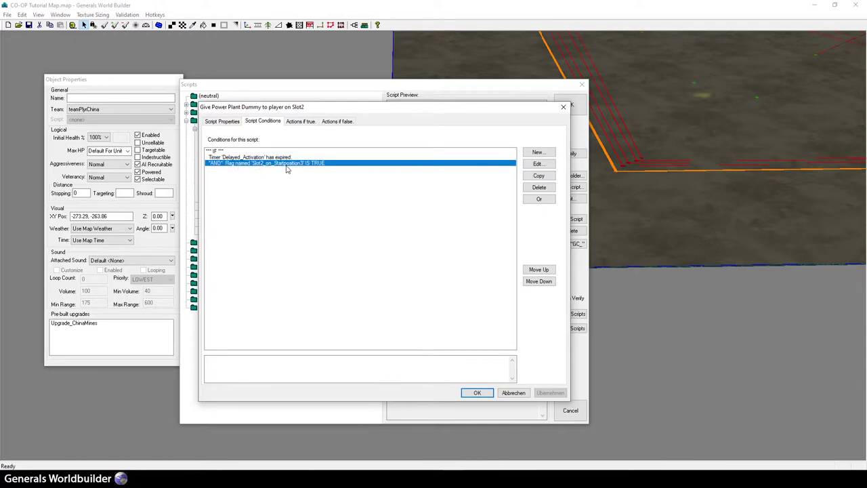
{"action": "left_click", "coordinate": [303, 122]}
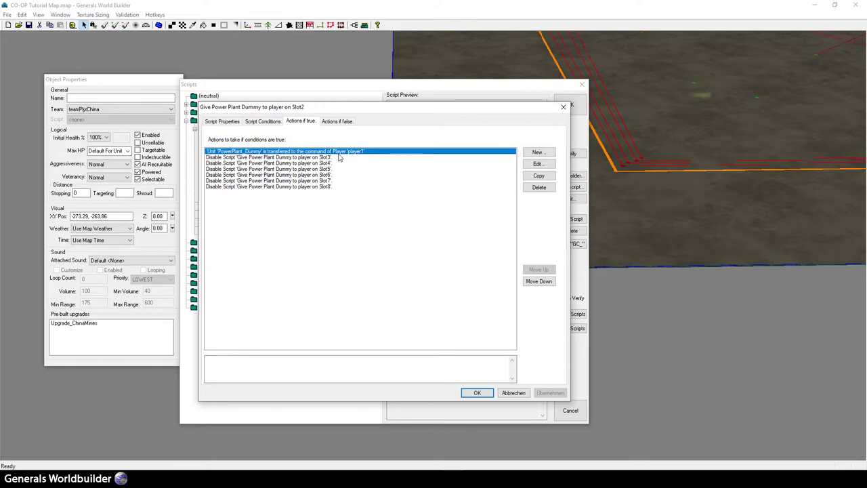
{"action": "left_click_drag", "start_coordinate": [364, 108], "coordinate": [399, 183]}
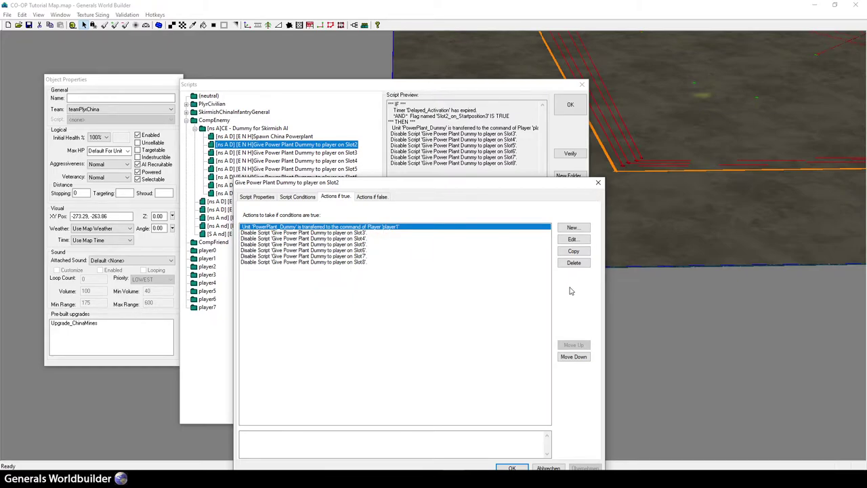
{"action": "left_click_drag", "start_coordinate": [512, 183], "coordinate": [465, 139]}
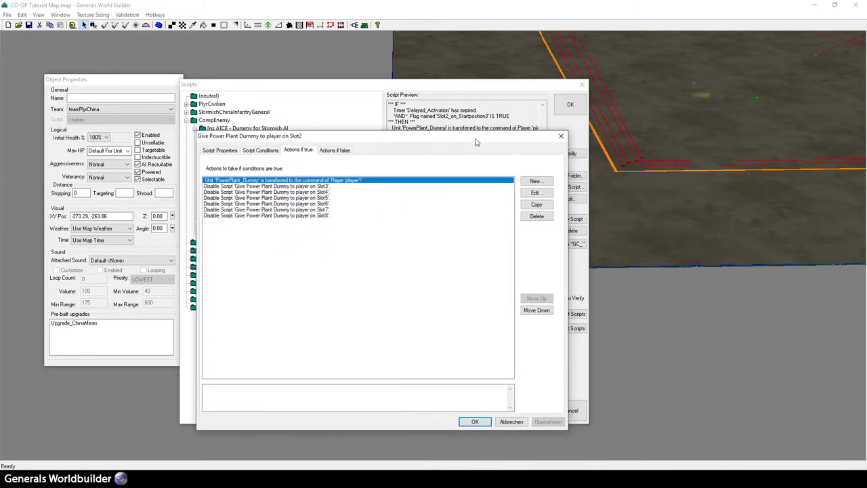
{"action": "left_click", "coordinate": [474, 424]}
Compare the power plant transfer scripts for the following slots and examine the Slot3 script's true actions
{"action": "left_click", "coordinate": [337, 153]}
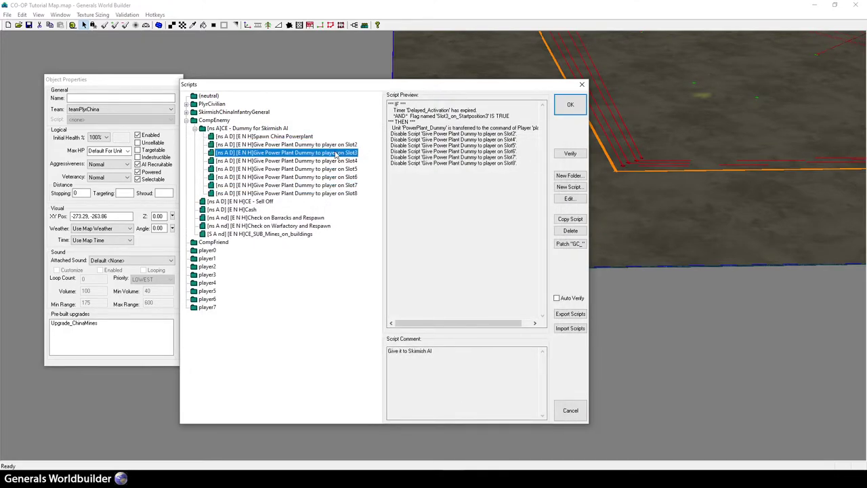
{"action": "key", "text": "Down"}
{"action": "key", "text": "Down"}
{"action": "key", "text": "Up"}
{"action": "key", "text": "Up"}
{"action": "double_click", "coordinate": [337, 153]}
{"action": "left_click", "coordinate": [301, 121]}
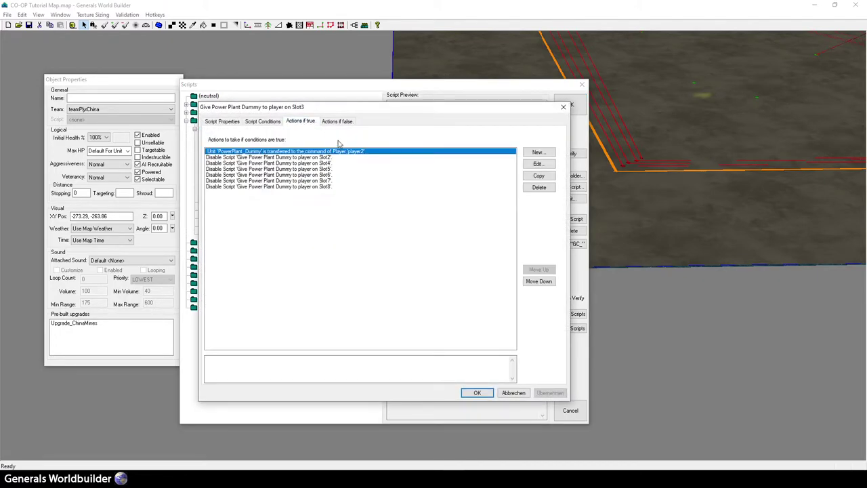
{"action": "left_click", "coordinate": [476, 393]}
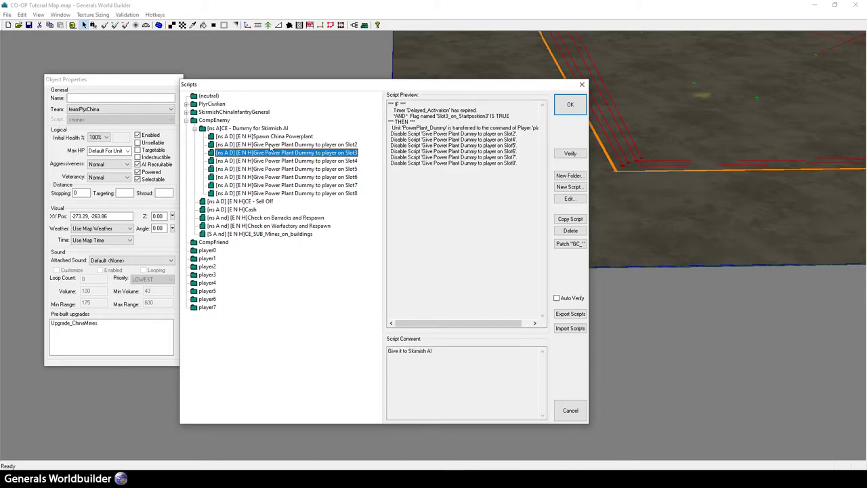
Collapse the Dummy for Skirmish AI folder, accept the scripts and save the map
{"action": "left_click", "coordinate": [237, 129]}
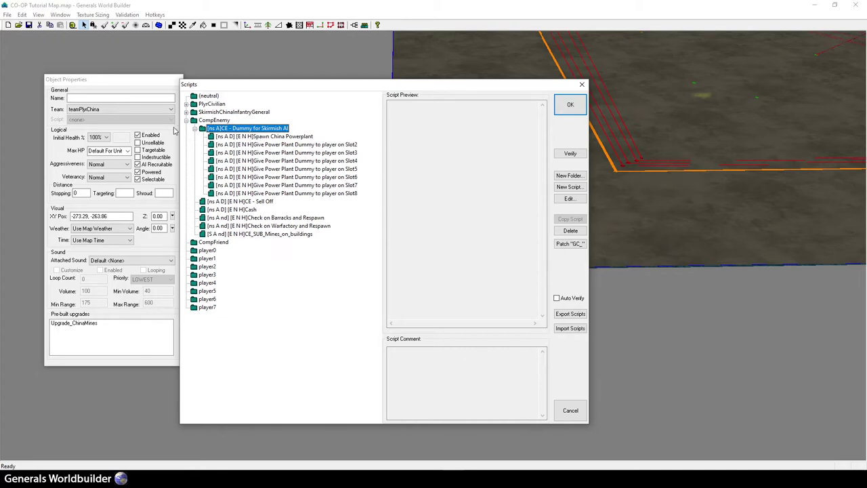
{"action": "left_click", "coordinate": [194, 128]}
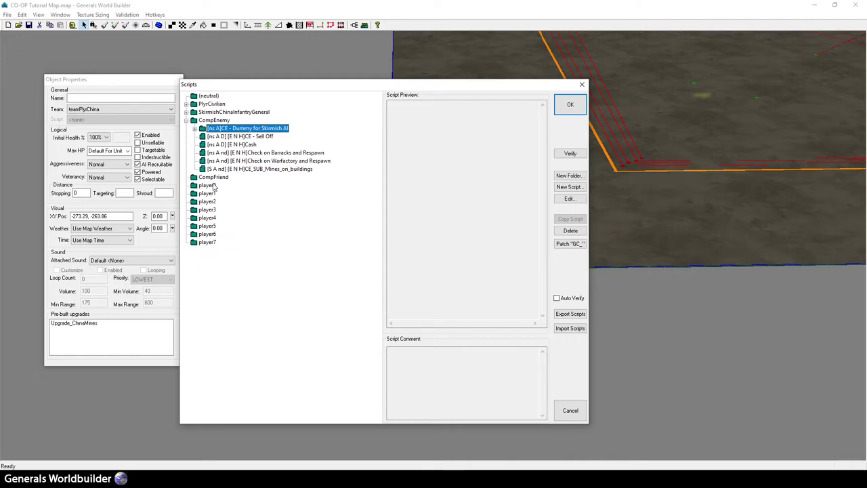
{"action": "left_click", "coordinate": [571, 105]}
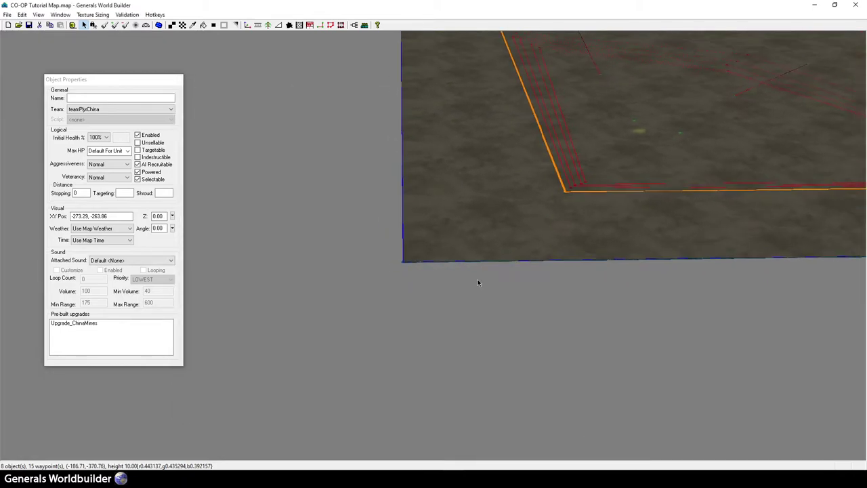
{"action": "scroll", "coordinate": [478, 282], "scroll_direction": "down", "scroll_amount": 2}
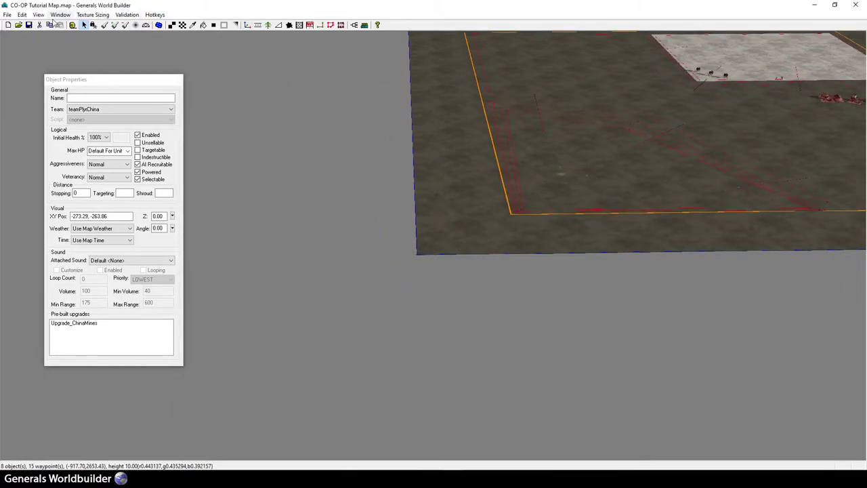
{"action": "left_click", "coordinate": [29, 27]}
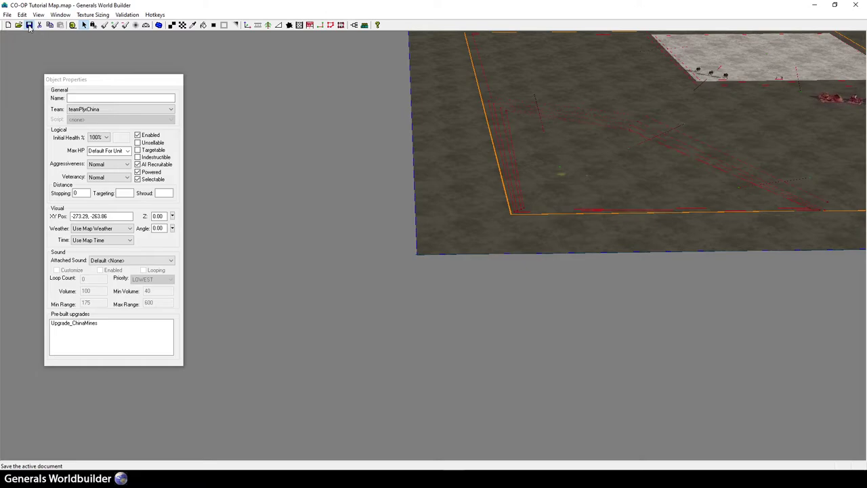
{"action": "right_click_drag", "start_coordinate": [312, 269], "coordinate": [546, 147]}
{"action": "scroll", "coordinate": [545, 326], "scroll_direction": "up", "scroll_amount": 2}
{"action": "scroll", "coordinate": [544, 326], "scroll_direction": "up", "scroll_amount": 3}
{"action": "right_click_drag", "start_coordinate": [453, 170], "coordinate": [581, 226]}
Switch to the Dual AI.txt notes in Notepad++ and add the line "Ok, that is all we need."
{"action": "left_click", "coordinate": [418, 479]}
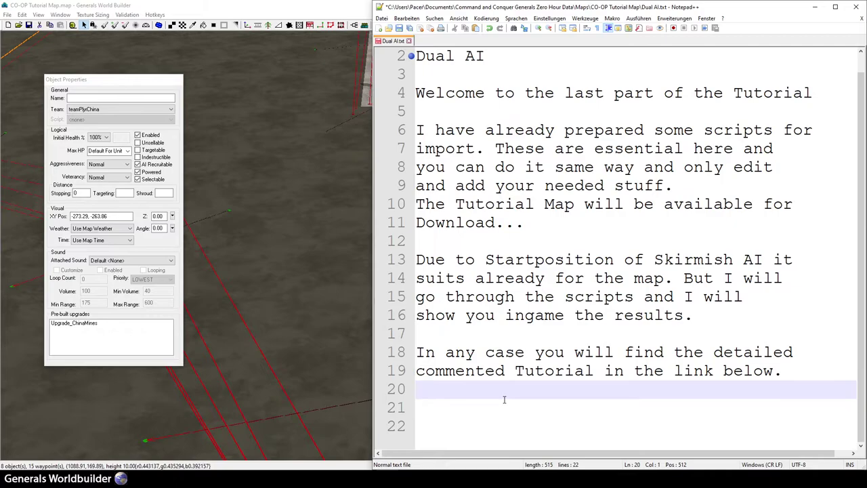
{"action": "key", "text": "Return"}
{"action": "key", "text": "Return"}
{"action": "type", "text": "Ok"}
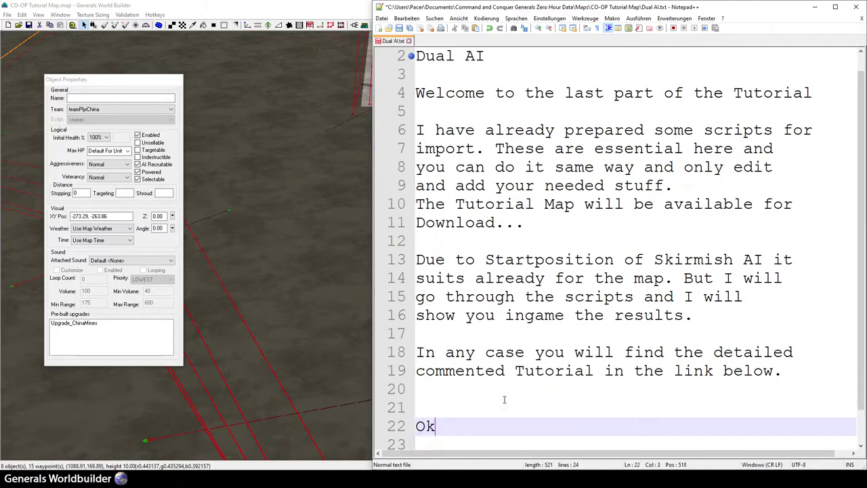
{"action": "type", "text": ", that is all we need"}
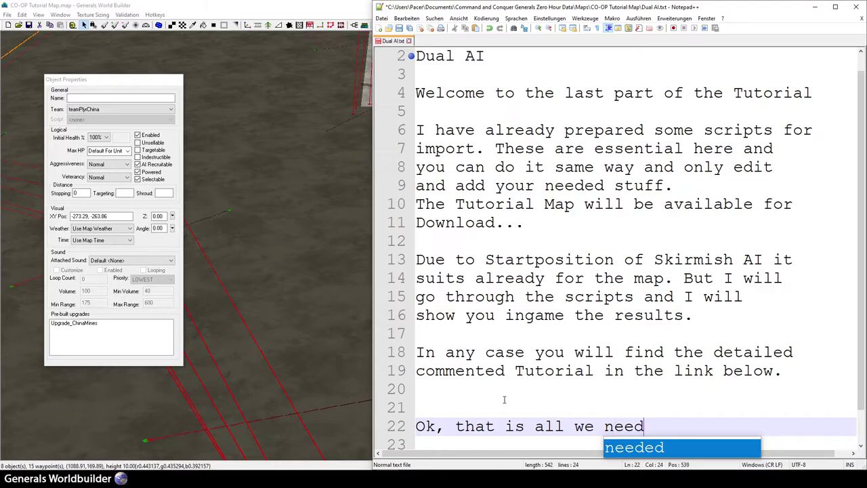
{"action": "type", "text": "."}
{"action": "key", "text": "Return"}
Continue the notes with "Now let's add some stuff that we can test it fast..." over two lines
{"action": "type", "text": "Now "}
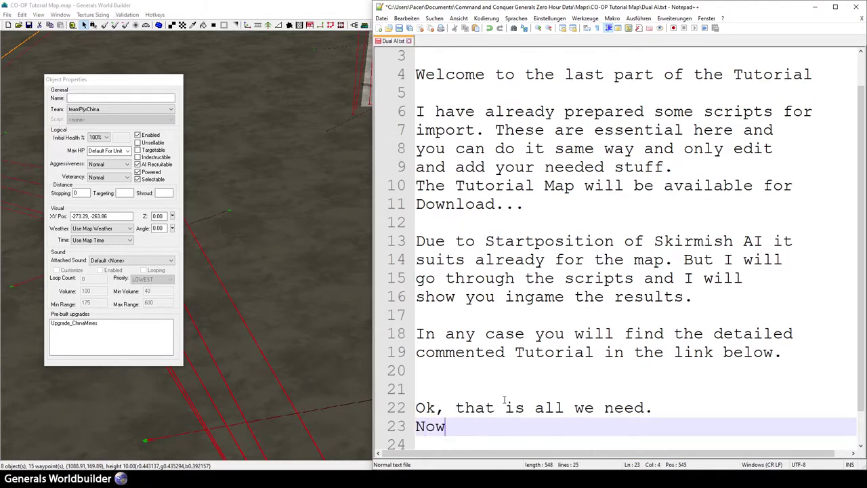
{"action": "type", "text": "let's a"}
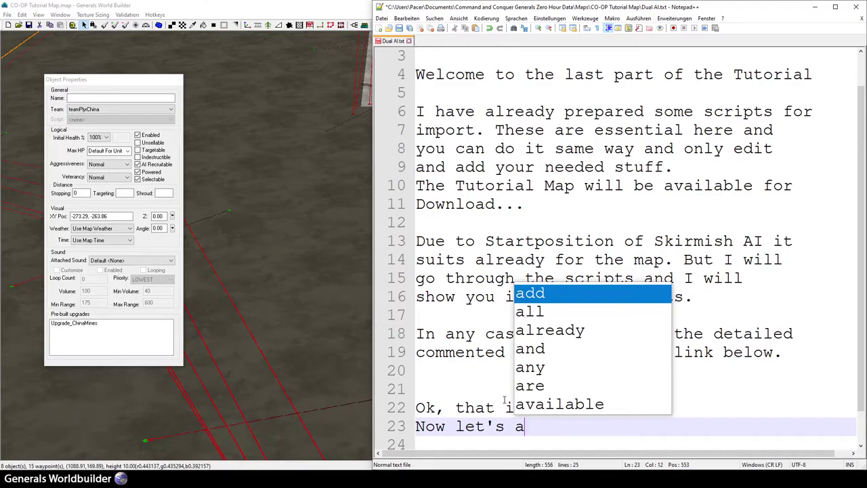
{"action": "type", "text": "dd so"}
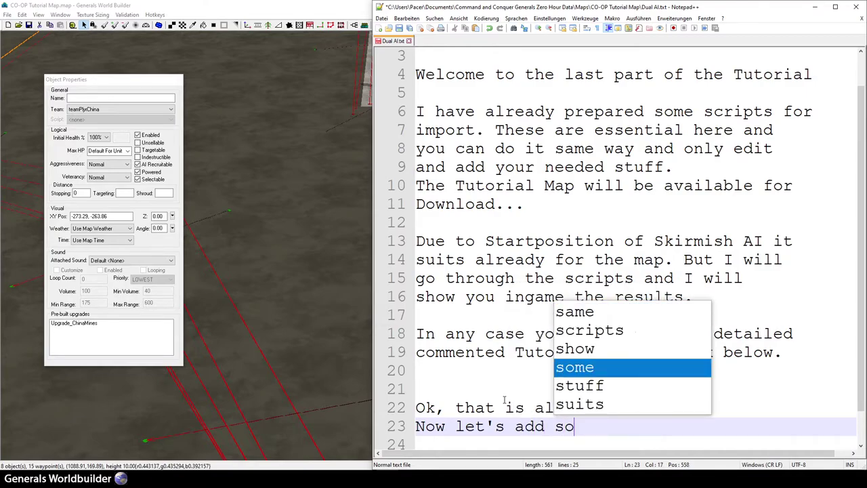
{"action": "type", "text": "me stuff t"}
{"action": "key", "text": "BackSpace"}
{"action": "type", "text": "that we can "}
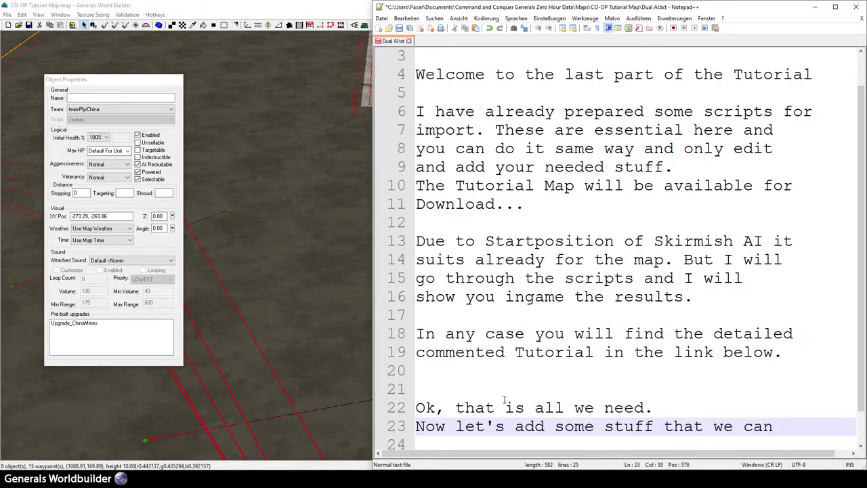
{"action": "type", "text": "test"}
{"action": "key", "text": "Return"}
{"action": "type", "text": "u"}
{"action": "key", "text": "BackSpace"}
{"action": "type", "text": "it fast..."}
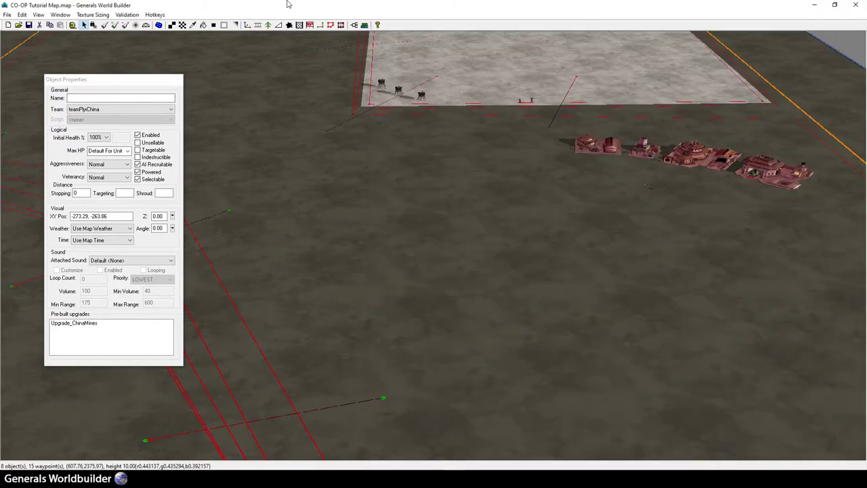
{"action": "left_click", "coordinate": [280, 298]}
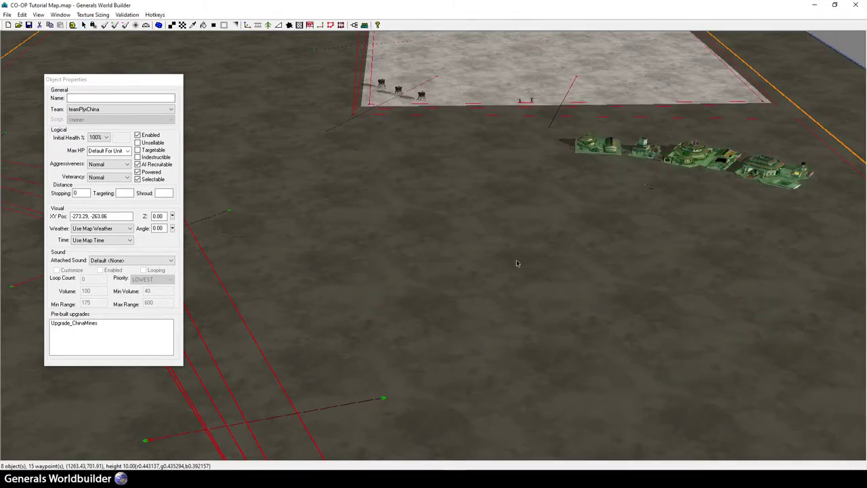
{"action": "right_click_drag", "start_coordinate": [527, 295], "coordinate": [553, 180]}
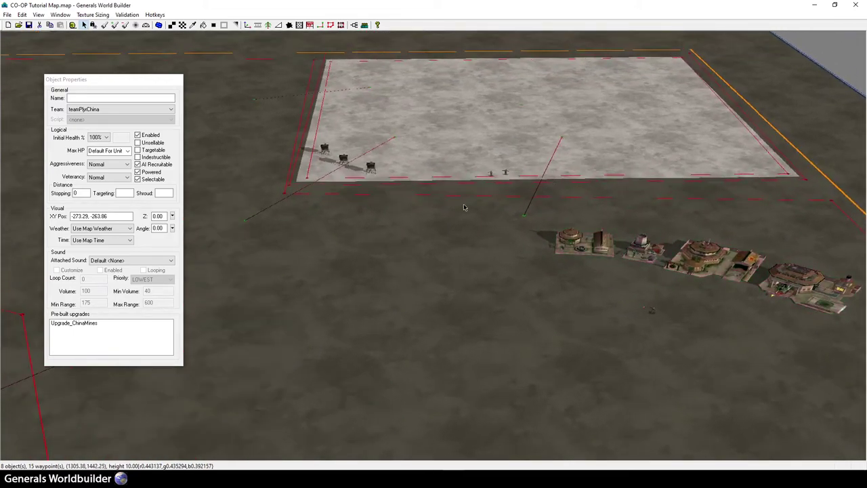
{"action": "left_click", "coordinate": [354, 25]}
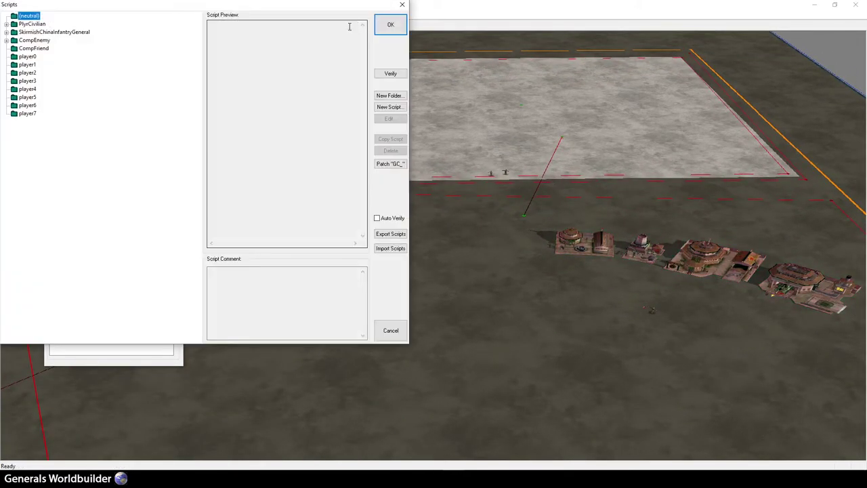
{"action": "left_click", "coordinate": [402, 5]}
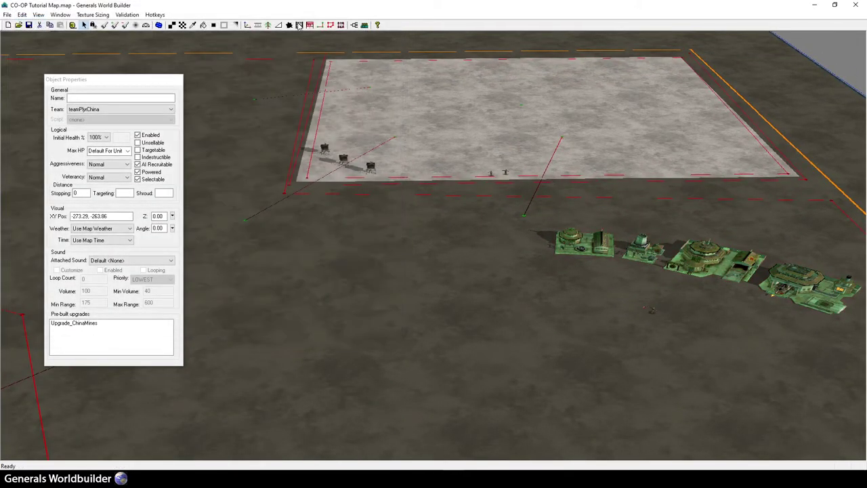
Place nine Infa_ChinaVehicleTroopCrawler vehicles from ChinaInfantryGeneral on the dark ground between the light area and the Chinese buildings
{"action": "left_click", "coordinate": [247, 25]}
{"action": "left_click", "coordinate": [50, 107]}
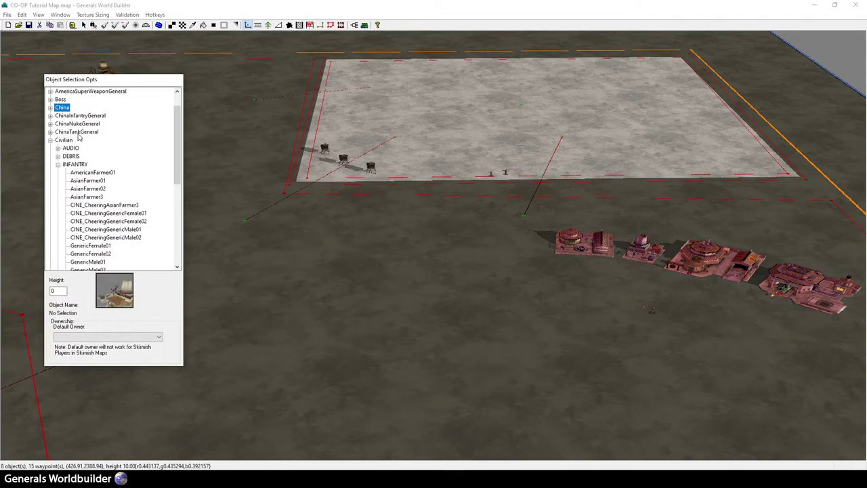
{"action": "left_click", "coordinate": [50, 115]}
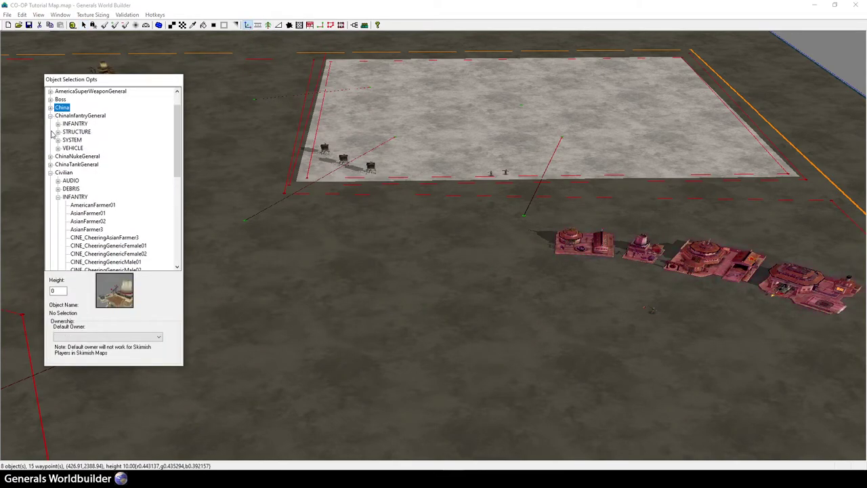
{"action": "left_click", "coordinate": [58, 147]}
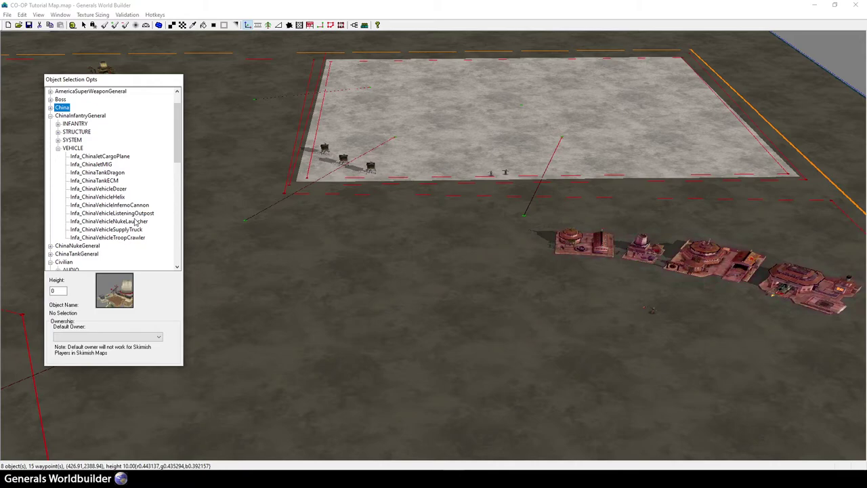
{"action": "left_click", "coordinate": [104, 237]}
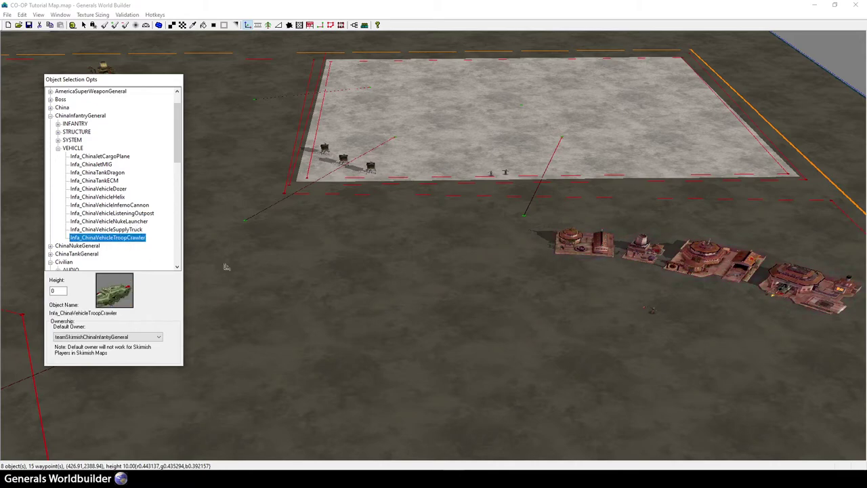
{"action": "left_click", "coordinate": [328, 237]}
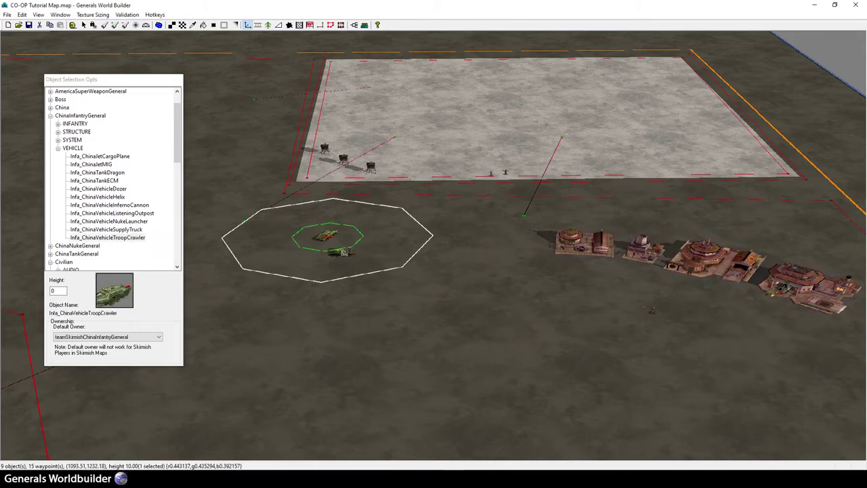
{"action": "left_click", "coordinate": [344, 254]}
{"action": "left_click", "coordinate": [373, 257]}
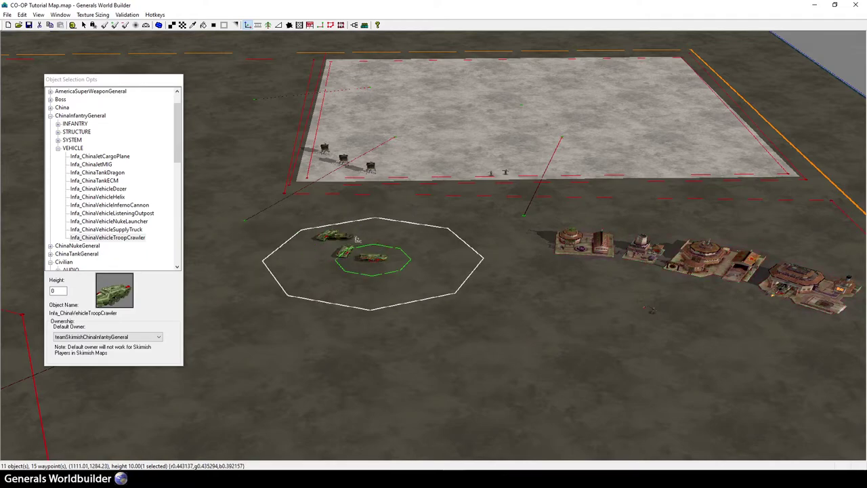
{"action": "left_click", "coordinate": [369, 229]}
{"action": "left_click", "coordinate": [299, 229]}
{"action": "left_click", "coordinate": [306, 256]}
{"action": "left_click", "coordinate": [335, 273]}
{"action": "left_click", "coordinate": [397, 276]}
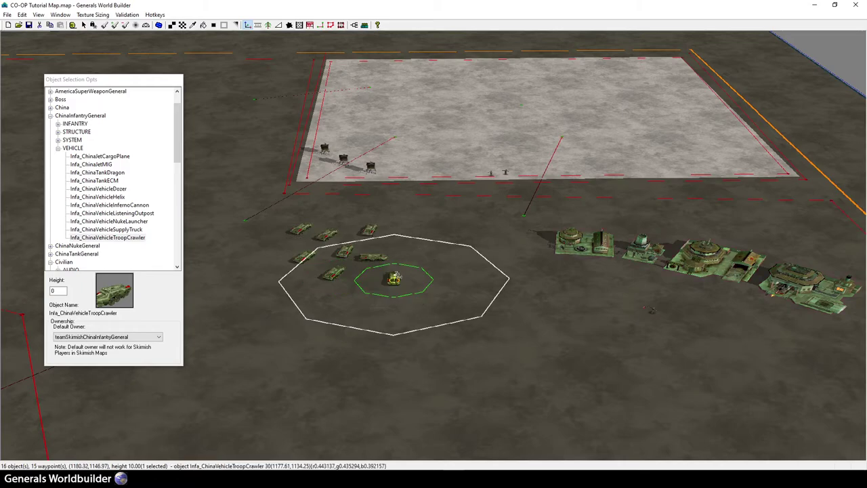
{"action": "left_click", "coordinate": [275, 245]}
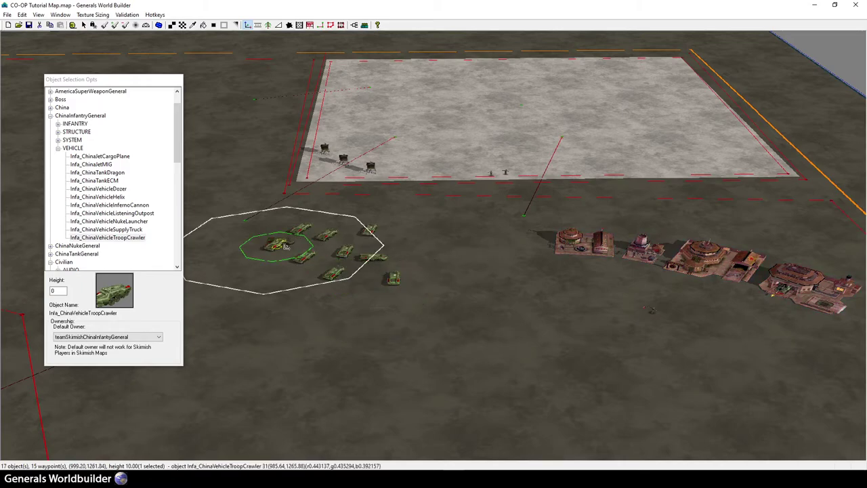
Make all nine troop crawlers indestructible and assign them to teamplayer0
{"action": "right_click", "coordinate": [339, 245]}
{"action": "left_click_drag", "start_coordinate": [266, 223], "coordinate": [422, 303]}
{"action": "left_click", "coordinate": [148, 157]}
{"action": "left_click", "coordinate": [170, 109]}
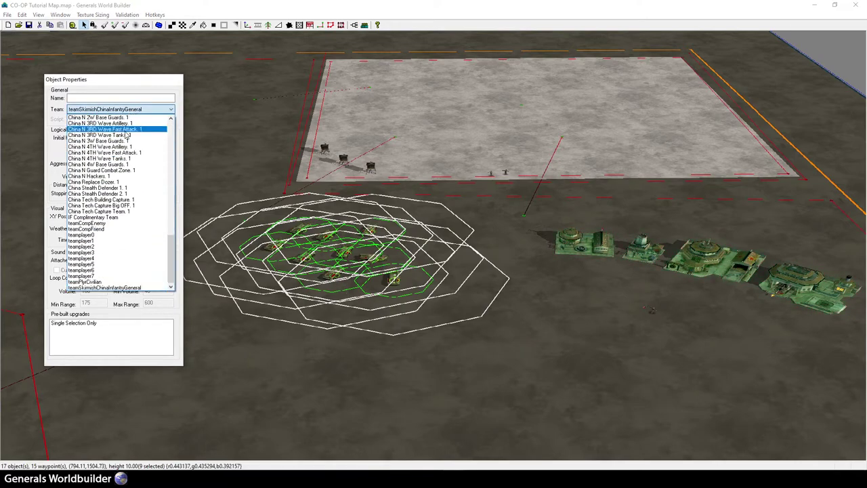
{"action": "left_click", "coordinate": [103, 236]}
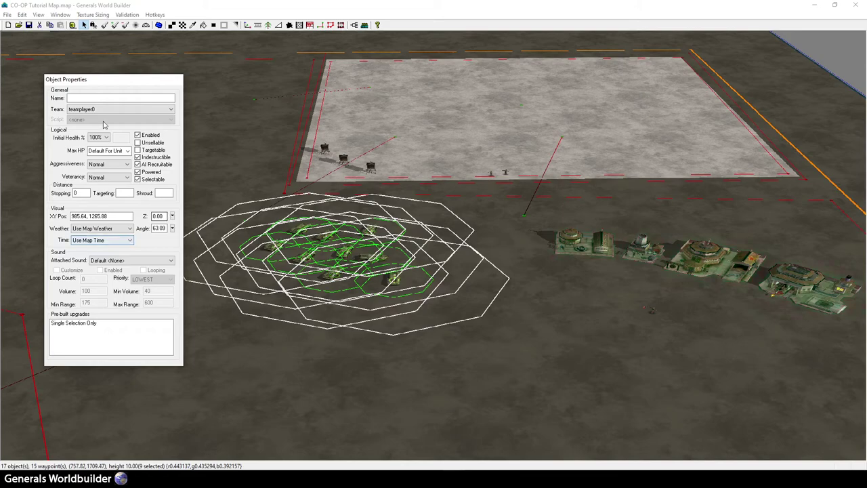
{"action": "left_click", "coordinate": [396, 359]}
Move the nine troop crawlers together onto the light area next to the enemy start position and save the map
{"action": "left_click_drag", "start_coordinate": [264, 221], "coordinate": [416, 309]}
{"action": "scroll", "coordinate": [408, 269], "scroll_direction": "down", "scroll_amount": 3}
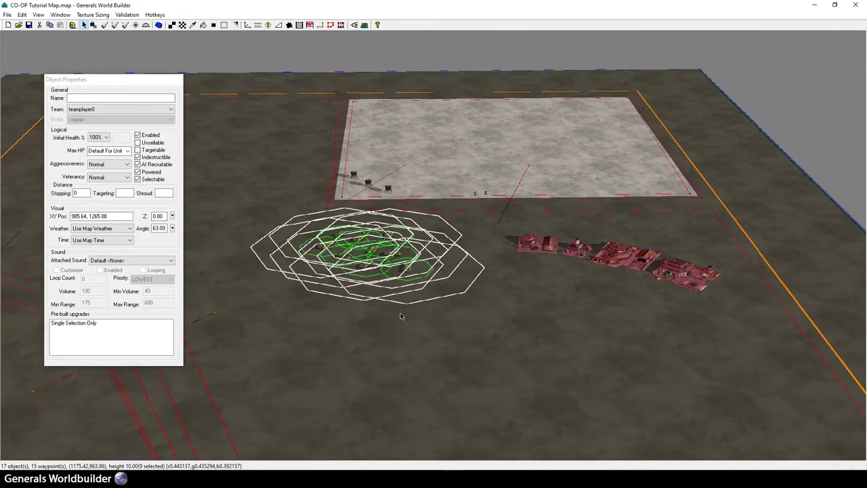
{"action": "left_click_drag", "start_coordinate": [407, 269], "coordinate": [493, 183]}
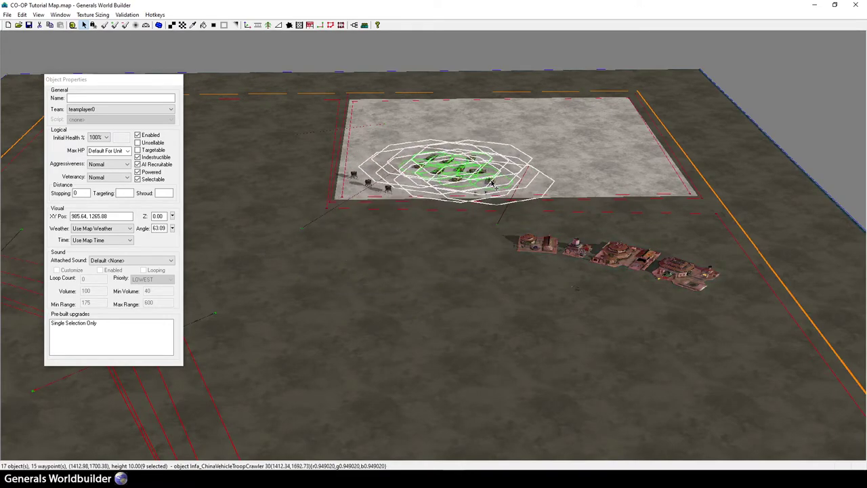
{"action": "left_click", "coordinate": [429, 241]}
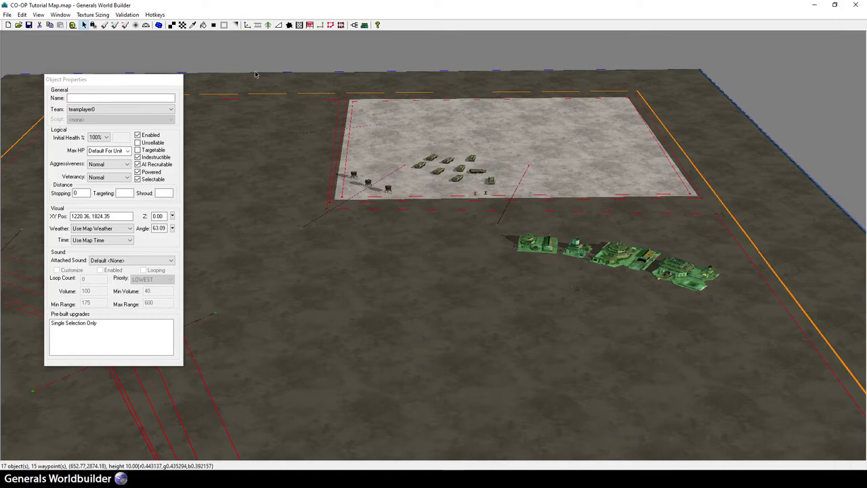
{"action": "left_click", "coordinate": [30, 26]}
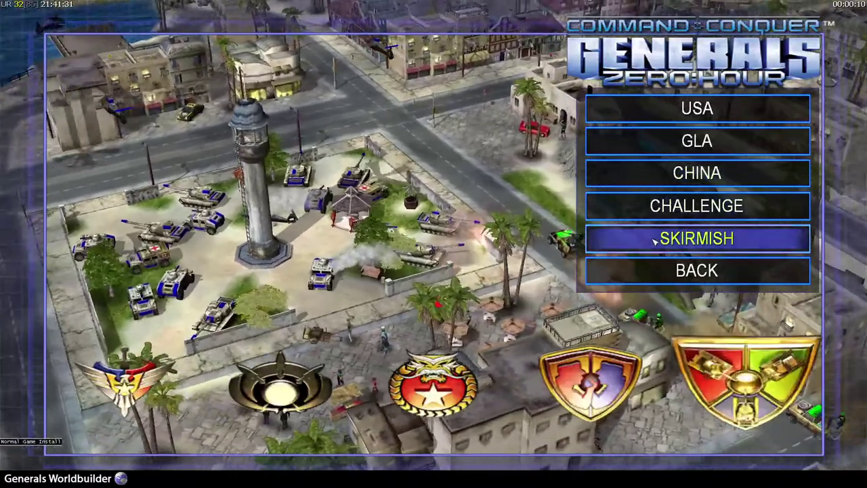
In Generals Zero Hour, open the skirmish setup and set the sixth player slot to Hard Army
{"action": "left_click", "coordinate": [600, 240]}
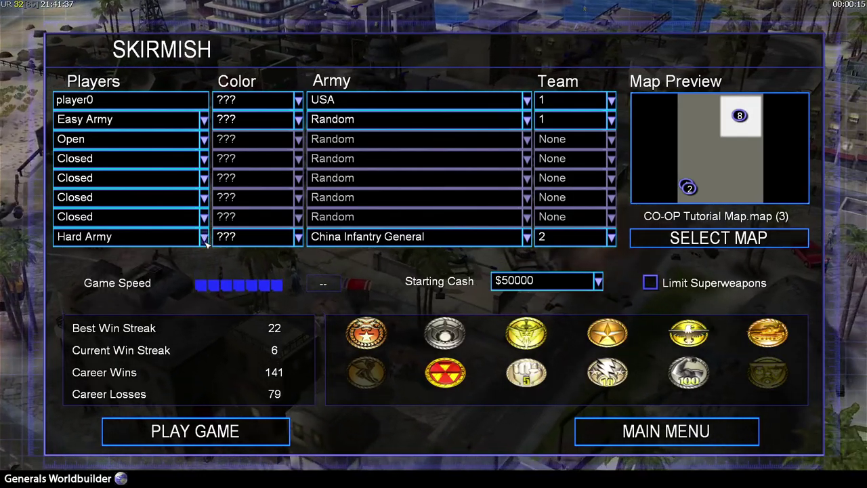
{"action": "left_click", "coordinate": [145, 196]}
{"action": "left_click", "coordinate": [95, 268]}
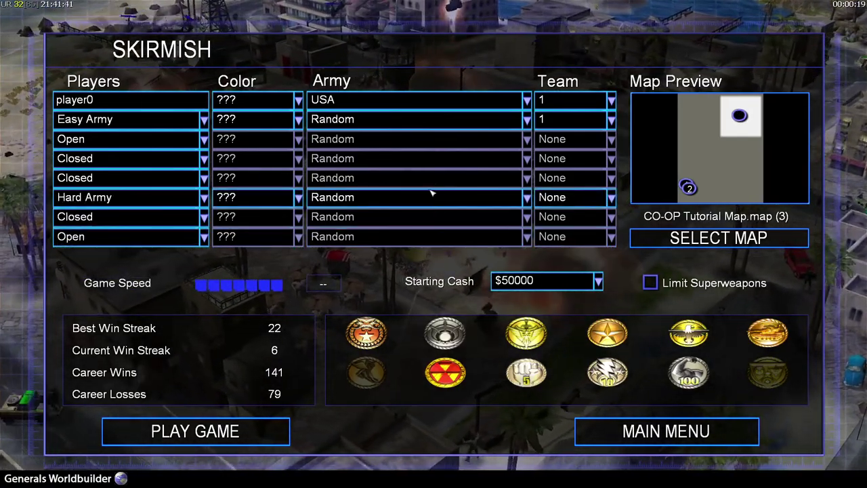
Set the sixth slot's army to China Infantry General and its team to 2
{"action": "left_click", "coordinate": [435, 194]}
{"action": "scroll", "coordinate": [388, 250], "scroll_direction": "down", "scroll_amount": 4}
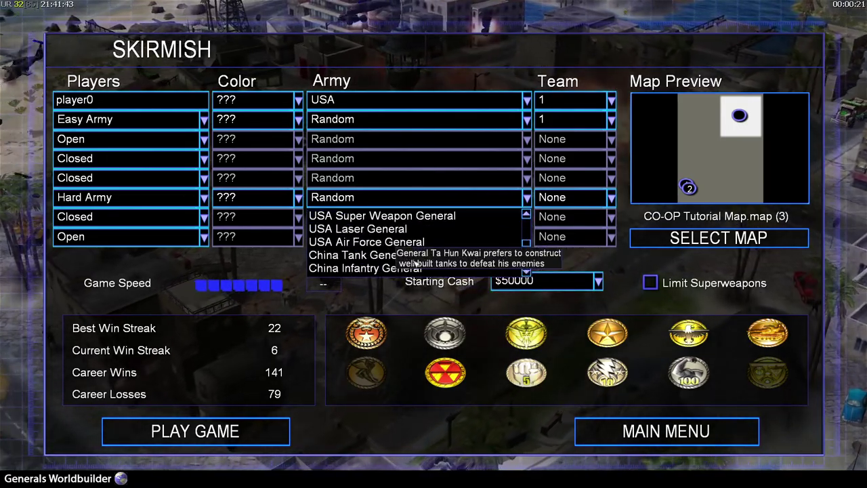
{"action": "scroll", "coordinate": [420, 268], "scroll_direction": "down", "scroll_amount": 2}
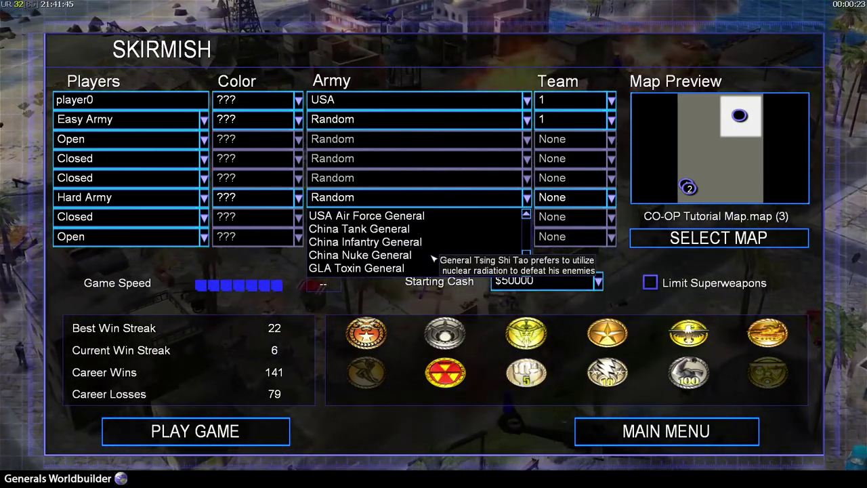
{"action": "left_click", "coordinate": [388, 243]}
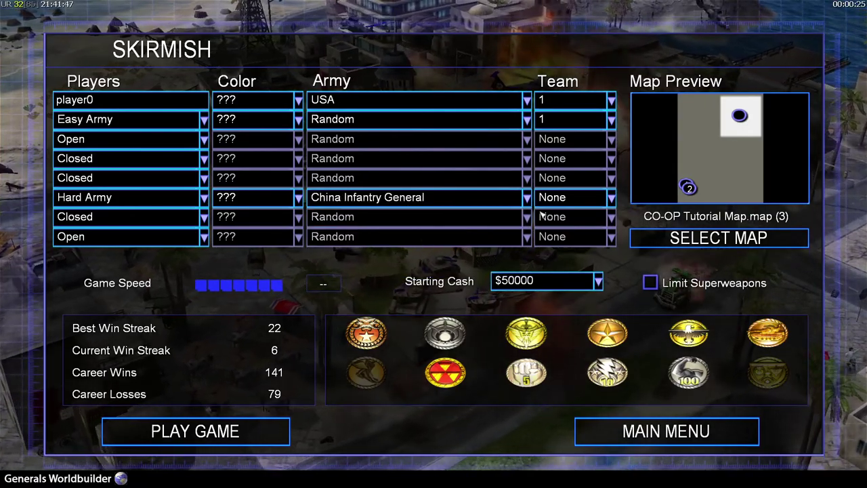
{"action": "left_click", "coordinate": [566, 197]}
{"action": "left_click", "coordinate": [546, 242]}
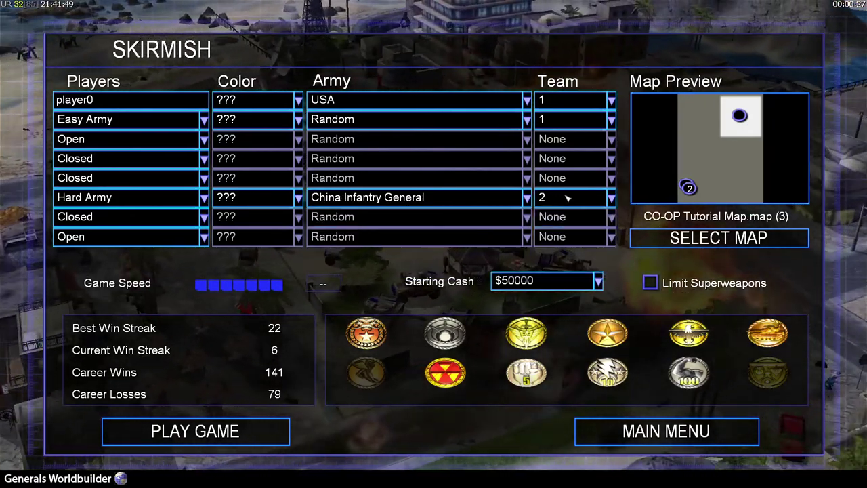
Set the second player slot to Open and the fourth slot to Hard Army
{"action": "left_click", "coordinate": [115, 121]}
{"action": "left_click", "coordinate": [98, 139]}
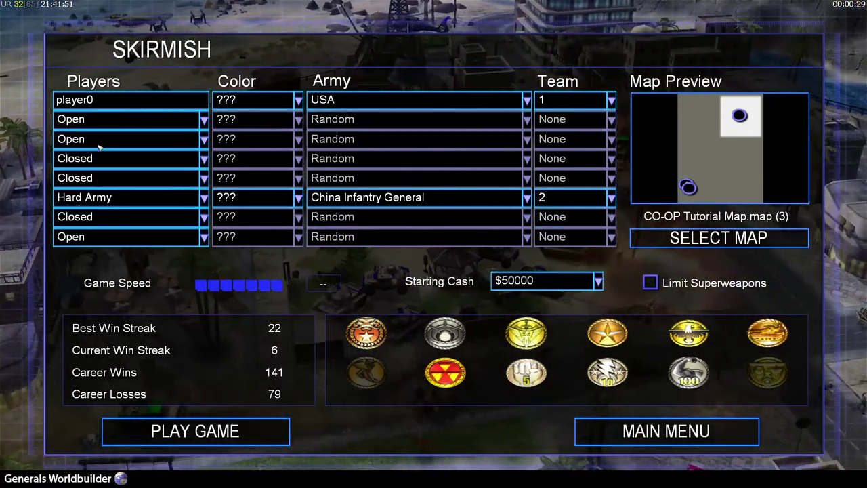
{"action": "left_click", "coordinate": [99, 164]}
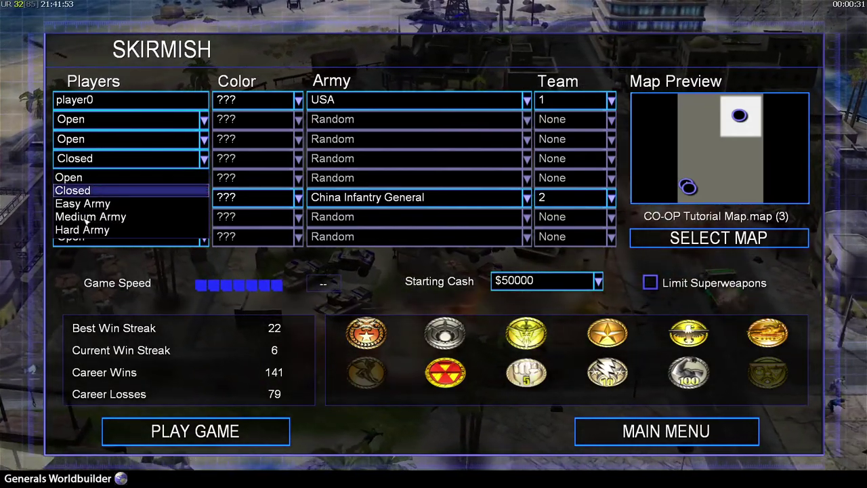
{"action": "left_click", "coordinate": [84, 229]}
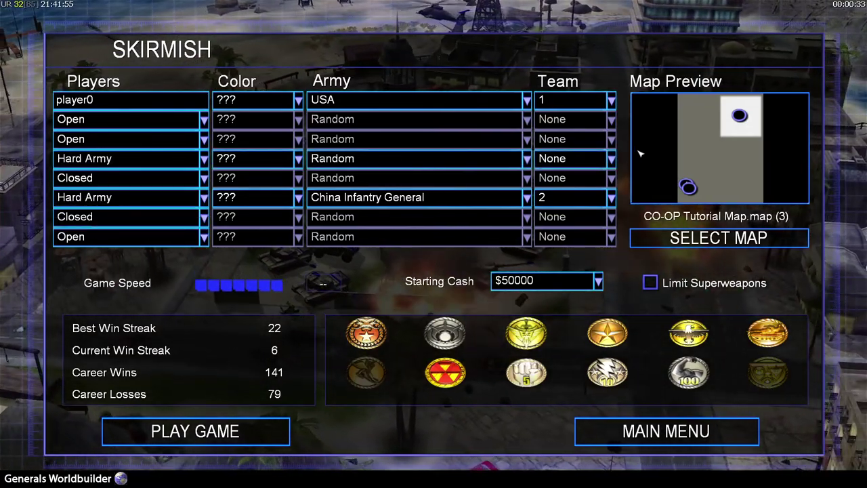
Set the fourth slot's team to 1 and start the skirmish on the CO-OP Tutorial Map
{"action": "left_click", "coordinate": [586, 160]}
{"action": "left_click", "coordinate": [549, 190]}
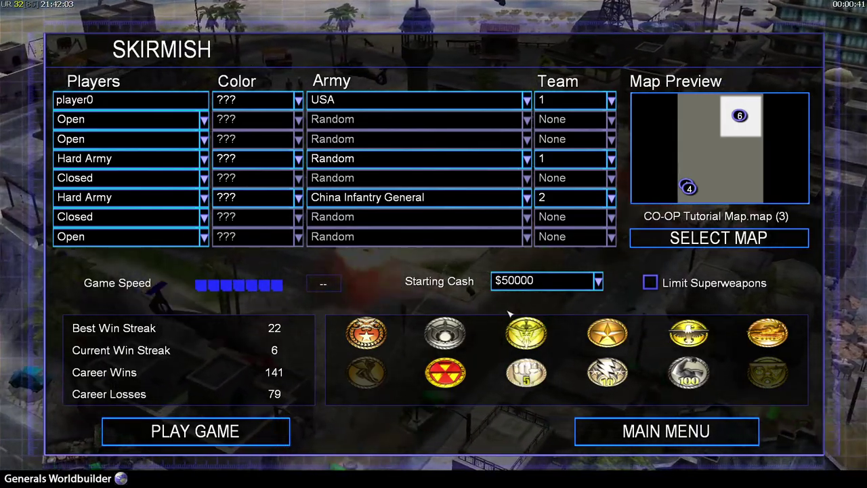
{"action": "left_click", "coordinate": [283, 427]}
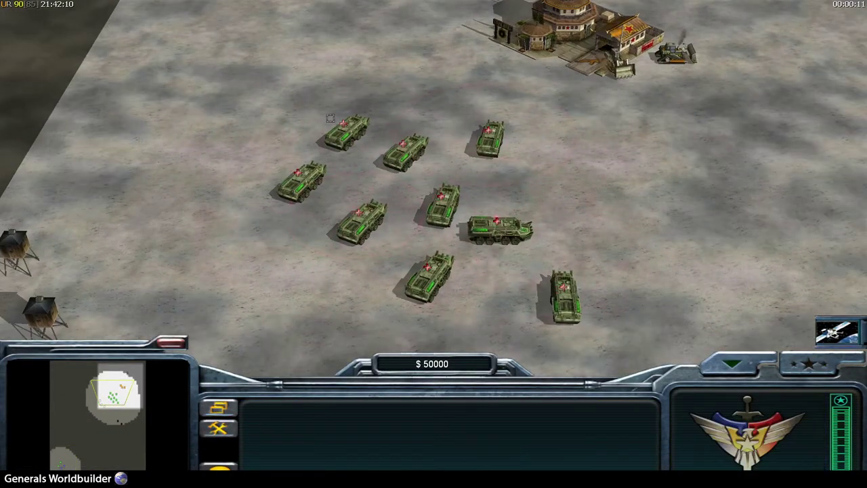
Select all nine troop crawlers and send them against the enemy's command center and dozers on the light area
{"action": "left_click_drag", "start_coordinate": [229, 68], "coordinate": [626, 321]}
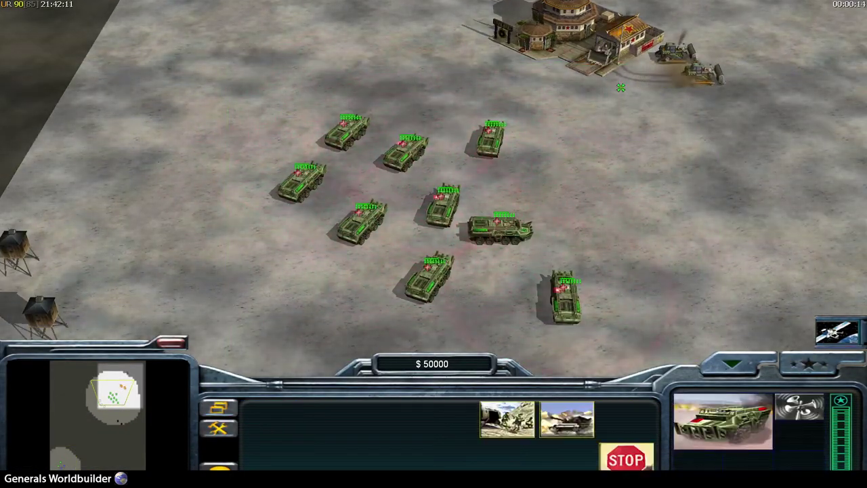
{"action": "left_click", "coordinate": [487, 107]}
{"action": "right_click_drag", "start_coordinate": [391, 237], "coordinate": [429, 226]}
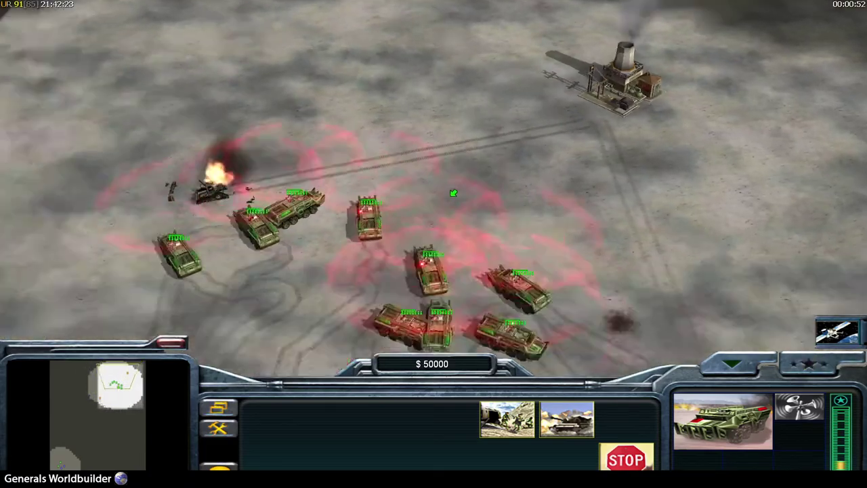
Check the new enemy construction beside the towers, reselect all troop crawlers and send them against the remaining enemy structures
{"action": "right_click_drag", "start_coordinate": [453, 193], "coordinate": [283, 231]}
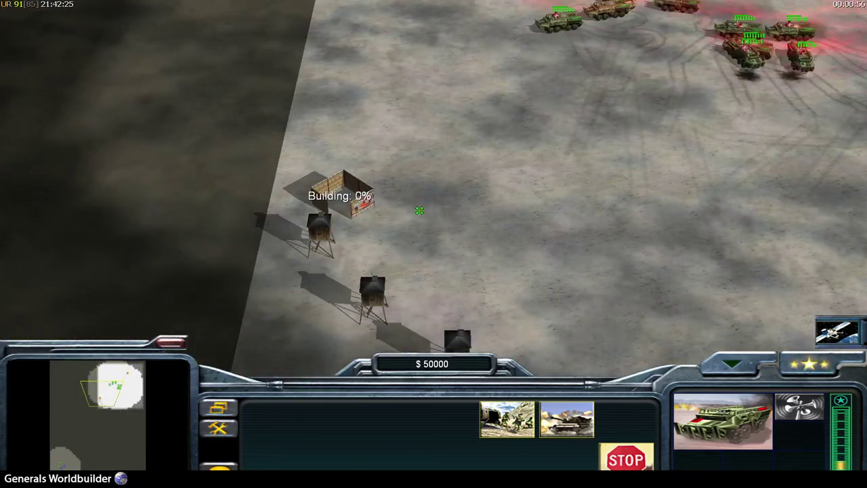
{"action": "right_click_drag", "start_coordinate": [416, 213], "coordinate": [457, 167]}
{"action": "right_click", "coordinate": [454, 210]}
{"action": "left_click_drag", "start_coordinate": [169, 91], "coordinate": [610, 271]}
{"action": "right_click_drag", "start_coordinate": [610, 224], "coordinate": [772, 100]}
{"action": "left_click", "coordinate": [773, 101]}
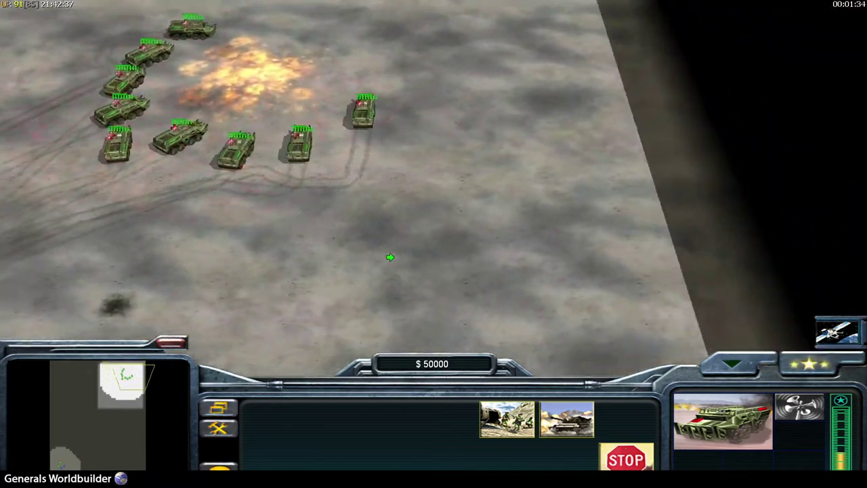
Send the troop crawlers out of the light area to the row of Chinese buildings on the dark ground
{"action": "right_click_drag", "start_coordinate": [390, 257], "coordinate": [671, 303]}
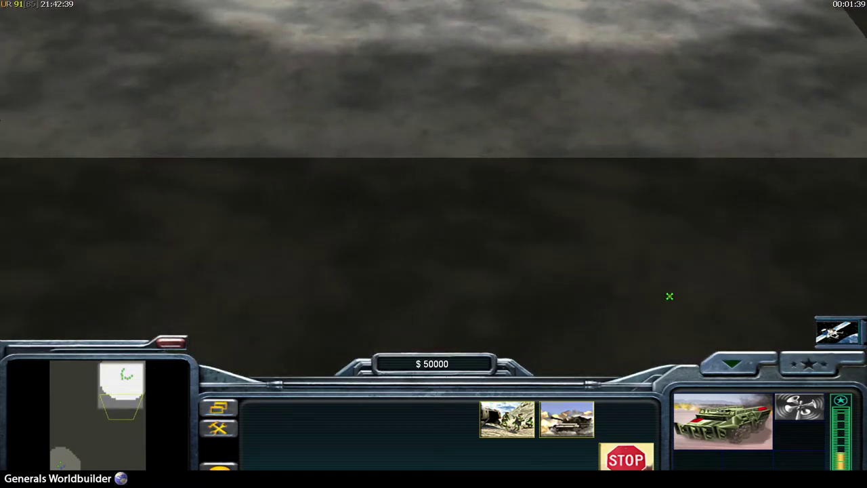
{"action": "key", "text": "Down"}
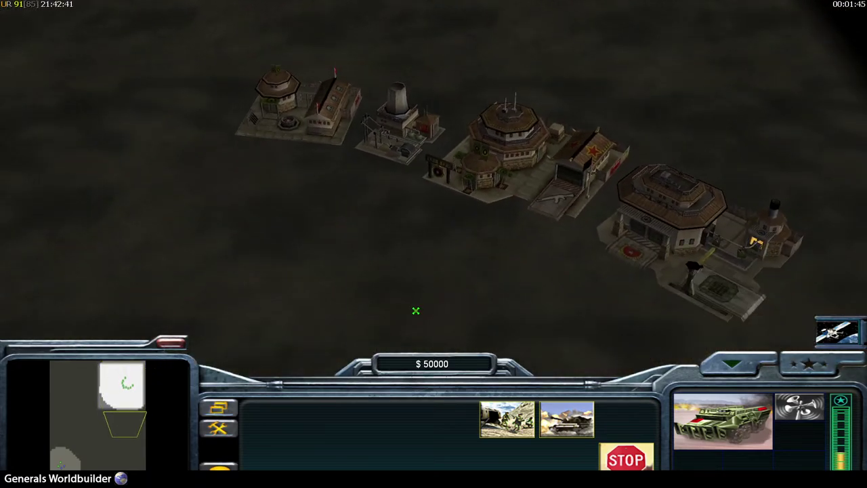
{"action": "key", "text": "Up"}
{"action": "key", "text": "Left"}
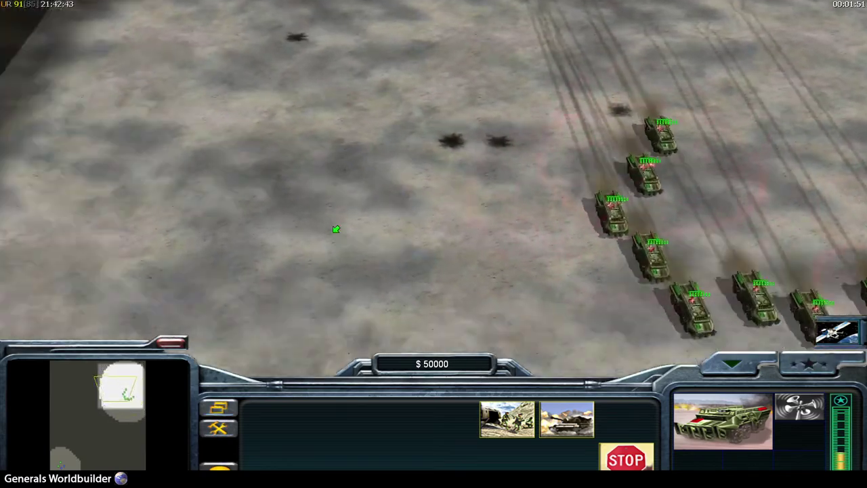
{"action": "key", "text": "Down"}
{"action": "key", "text": "Right"}
{"action": "key", "text": "Up"}
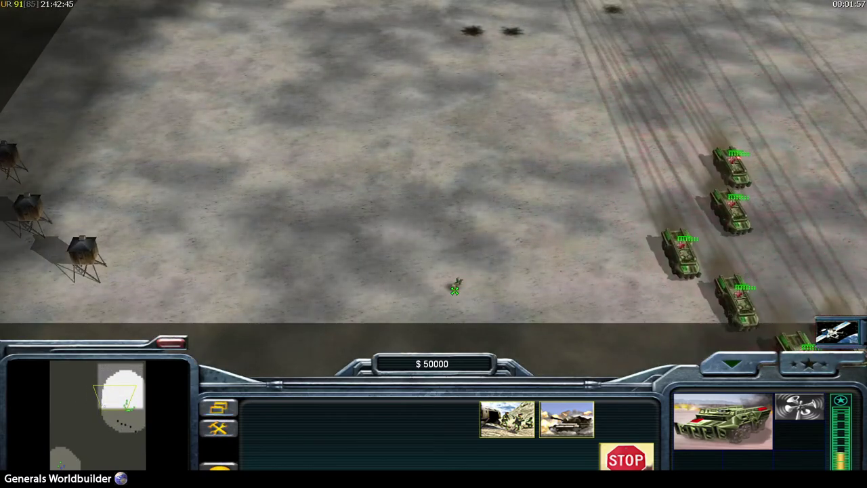
{"action": "key", "text": "Down"}
{"action": "key", "text": "Right"}
{"action": "key", "text": "Down"}
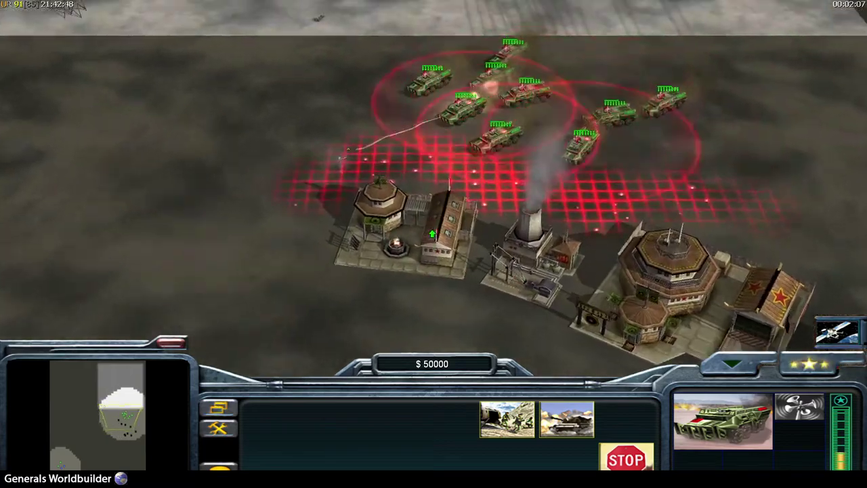
Attack the second Chinese base's buildings one after another with the troop crawlers
{"action": "right_click_drag", "start_coordinate": [432, 234], "coordinate": [438, 306]}
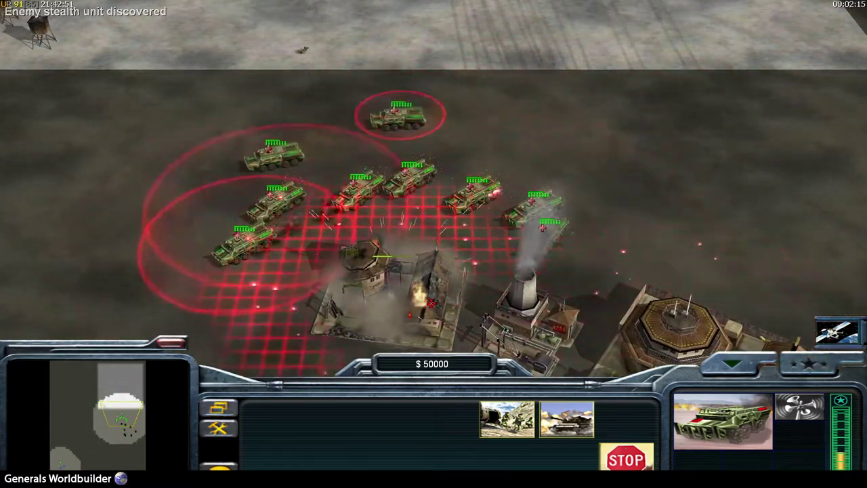
{"action": "left_click", "coordinate": [334, 219]}
{"action": "right_click_drag", "start_coordinate": [335, 218], "coordinate": [327, 291]}
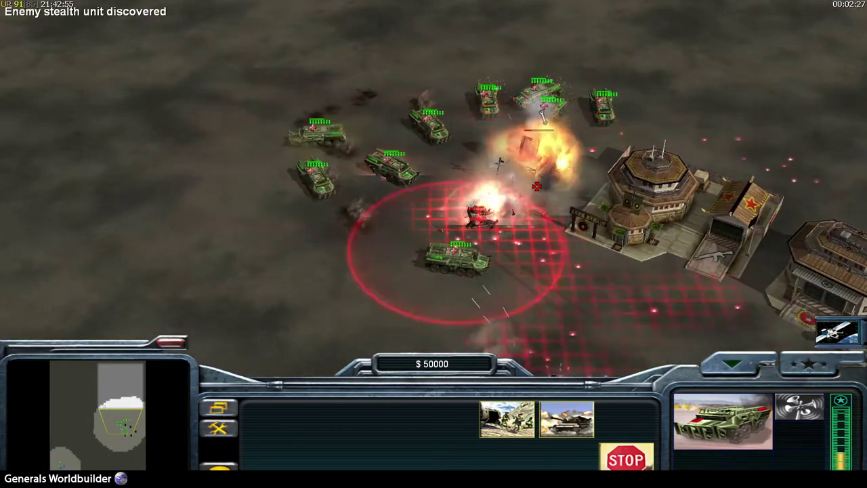
{"action": "left_click", "coordinate": [539, 242]}
{"action": "right_click_drag", "start_coordinate": [539, 242], "coordinate": [547, 325]}
{"action": "mouse_move", "coordinate": [522, 235]}
{"action": "right_mouse_down"}
{"action": "mouse_move", "coordinate": [544, 246]}
{"action": "mouse_move", "coordinate": [598, 192]}
{"action": "right_mouse_up"}
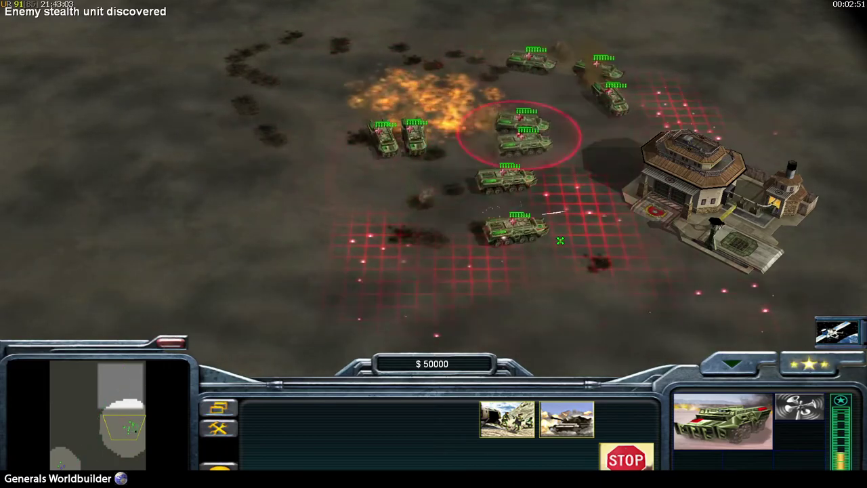
Check the cleared light area and the crawlers at the second base, and end the test match
{"action": "right_click_drag", "start_coordinate": [474, 251], "coordinate": [486, 192]}
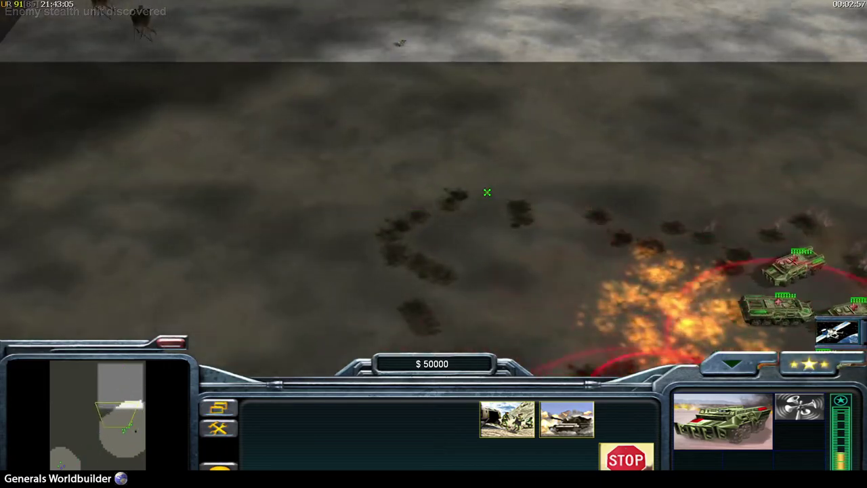
{"action": "right_click", "coordinate": [418, 74]}
{"action": "mouse_move", "coordinate": [418, 74]}
{"action": "right_mouse_down"}
{"action": "mouse_move", "coordinate": [449, 124]}
{"action": "mouse_move", "coordinate": [325, 134]}
{"action": "mouse_move", "coordinate": [324, 143]}
{"action": "right_mouse_up"}
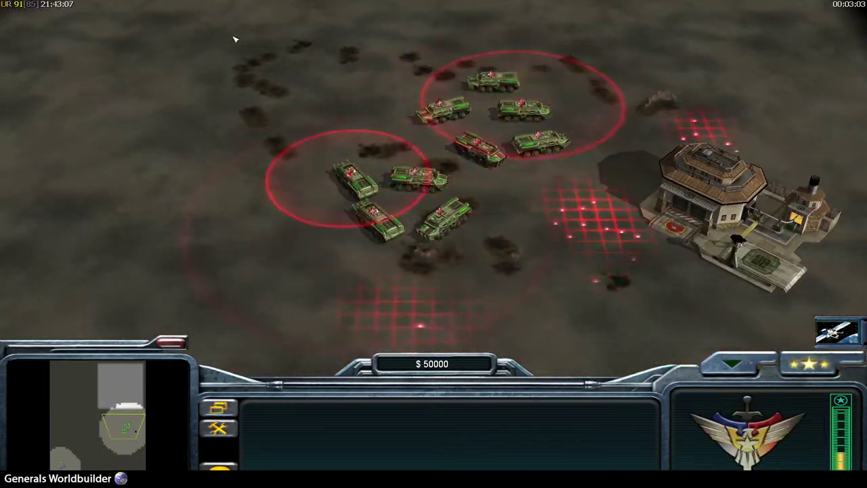
{"action": "left_click_drag", "start_coordinate": [232, 37], "coordinate": [600, 271]}
{"action": "mouse_move", "coordinate": [600, 251]}
{"action": "right_mouse_down"}
{"action": "mouse_move", "coordinate": [521, 197]}
{"action": "mouse_move", "coordinate": [515, 183]}
{"action": "mouse_move", "coordinate": [519, 190]}
{"action": "right_mouse_up"}
{"action": "right_click", "coordinate": [513, 190]}
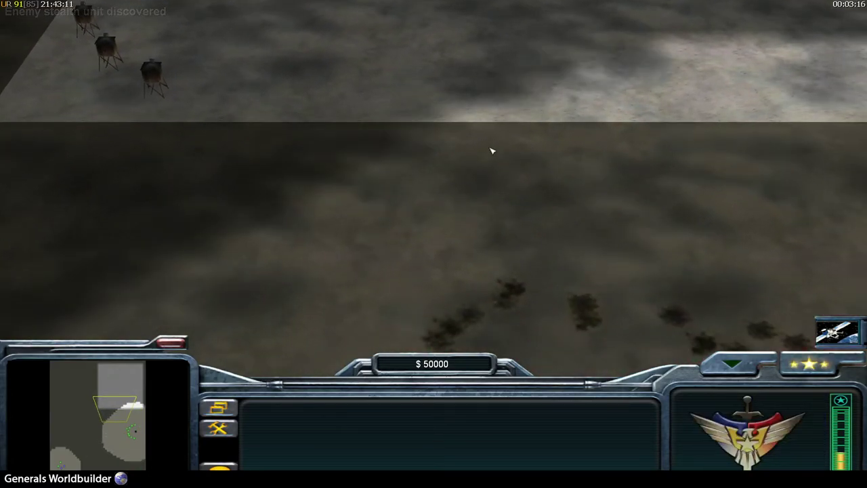
{"action": "left_click", "coordinate": [838, 331]}
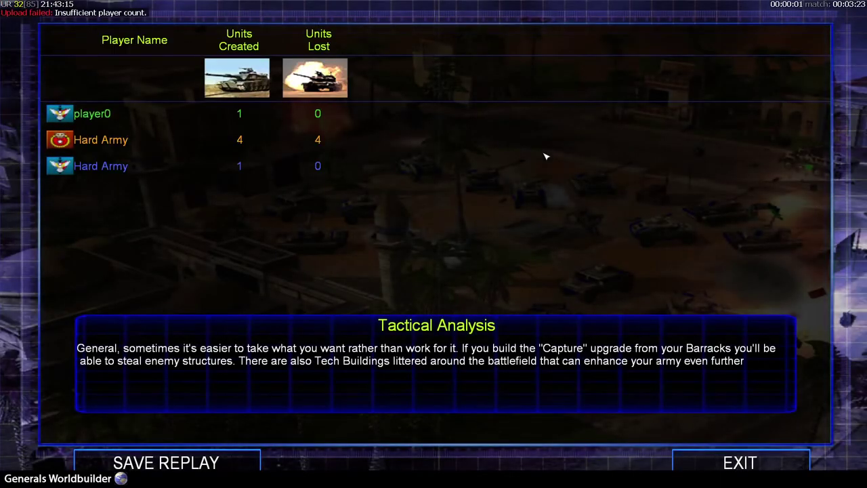
Leave the score screen and load the last replay of CO-OP Tutorial Map.map
{"action": "left_click", "coordinate": [752, 461]}
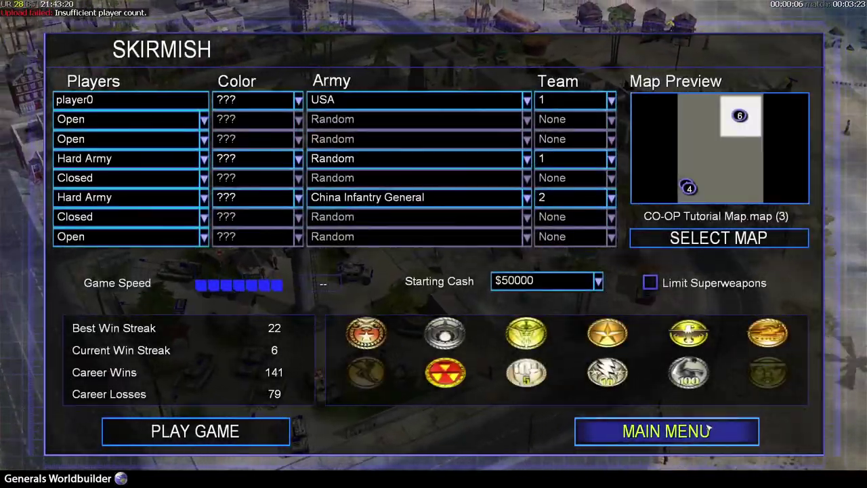
{"action": "left_click", "coordinate": [706, 426]}
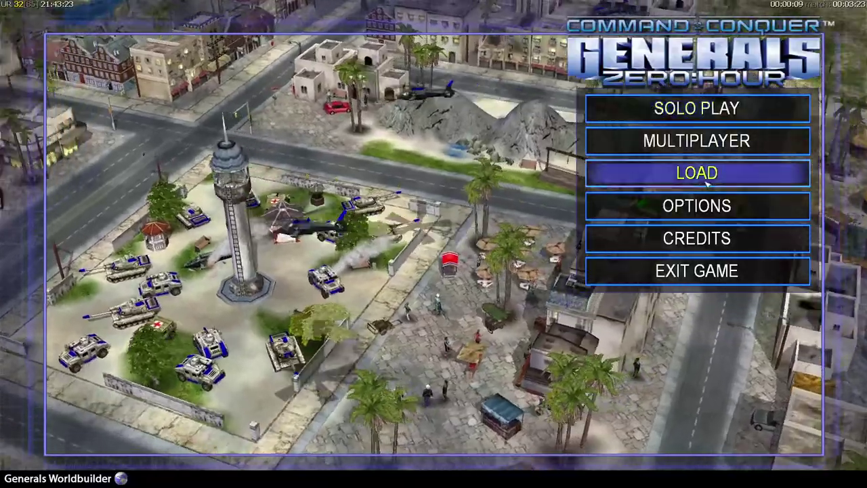
{"action": "left_click", "coordinate": [698, 173]}
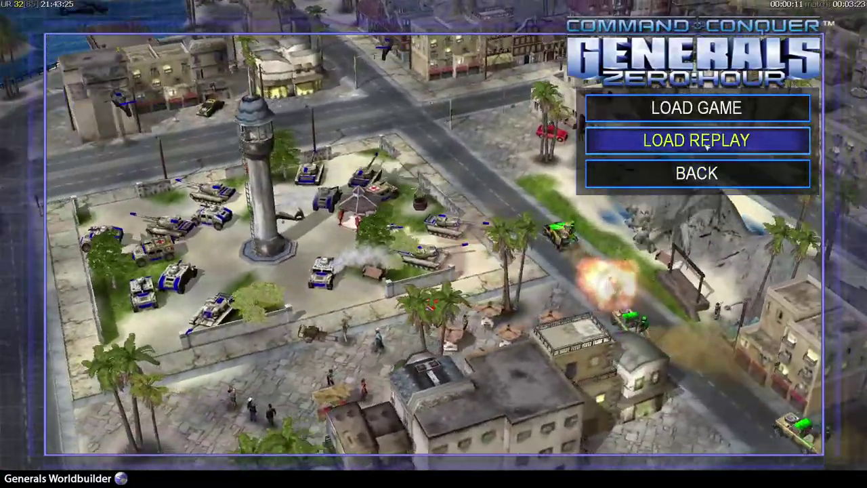
{"action": "left_click", "coordinate": [699, 144]}
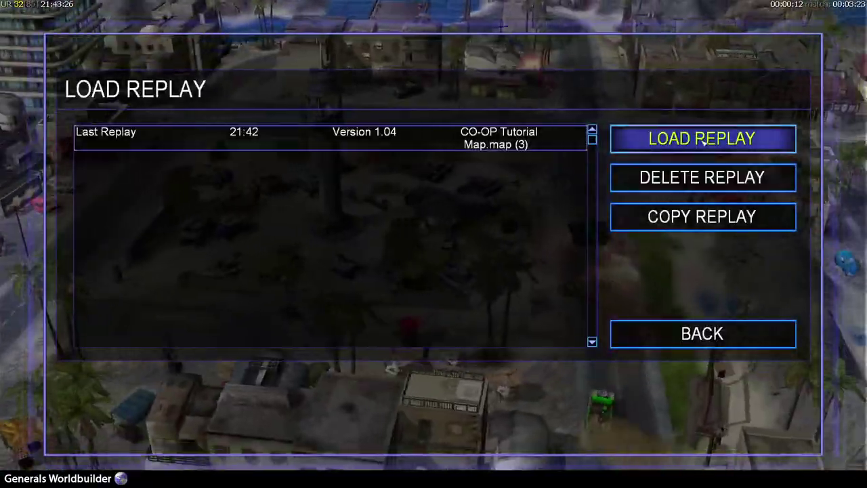
{"action": "left_click", "coordinate": [702, 139]}
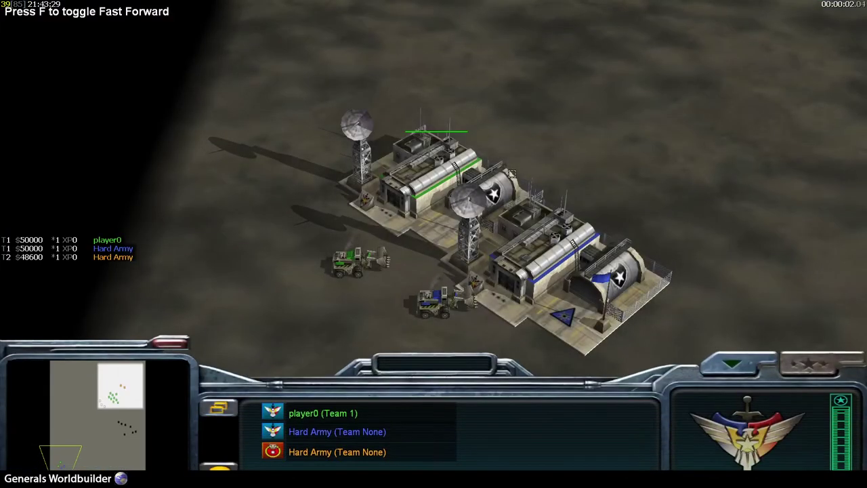
Fast-forward the replay to the crawlers' attack, examine both enemy base areas, and leave the replay and its list
{"action": "right_click_drag", "start_coordinate": [467, 119], "coordinate": [452, 188]}
{"action": "key", "text": "f"}
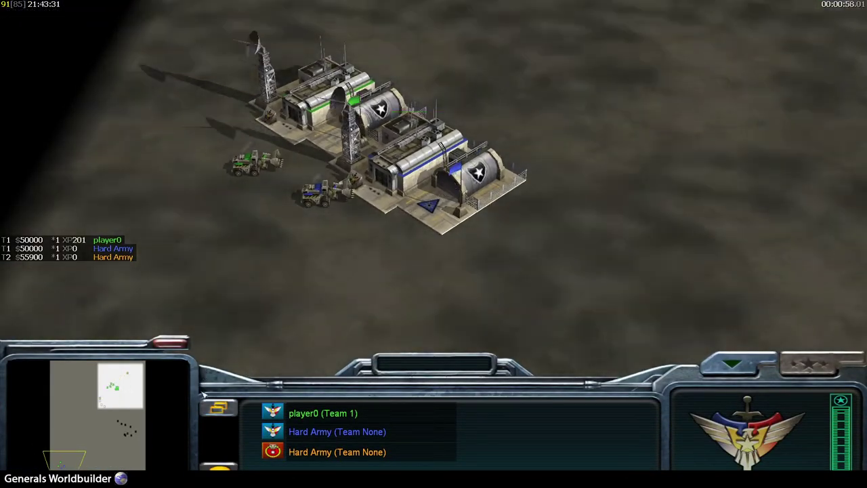
{"action": "left_click", "coordinate": [111, 397]}
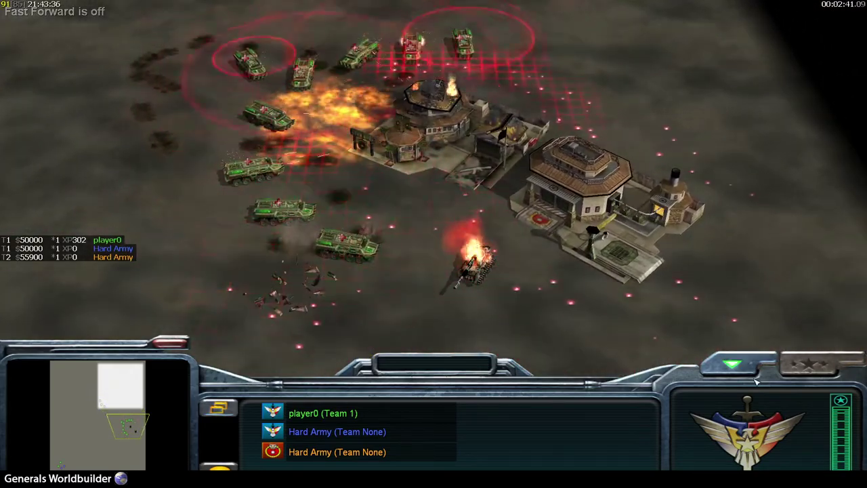
{"action": "left_click", "coordinate": [738, 366]}
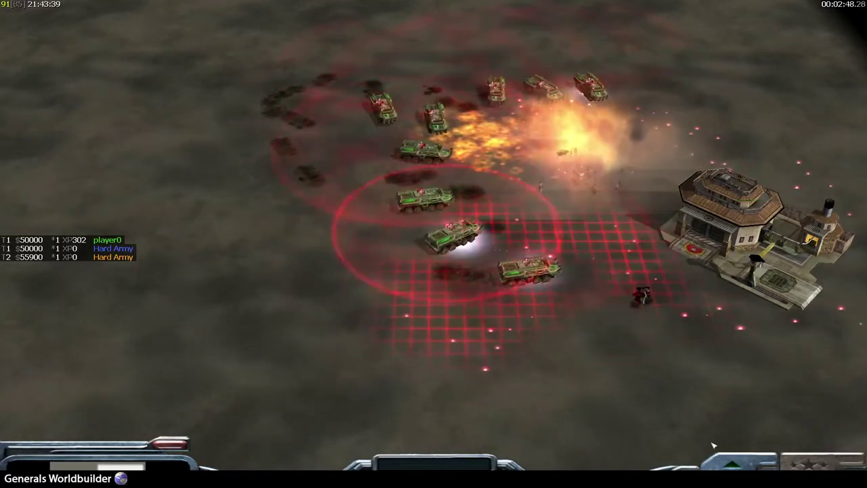
{"action": "left_click", "coordinate": [733, 465]}
{"action": "right_click_drag", "start_coordinate": [371, 327], "coordinate": [332, 271]}
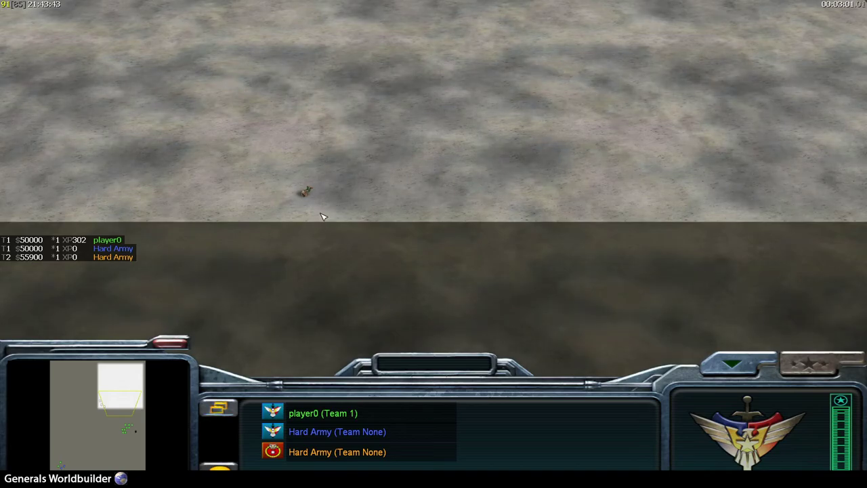
{"action": "right_click_drag", "start_coordinate": [324, 218], "coordinate": [406, 198]}
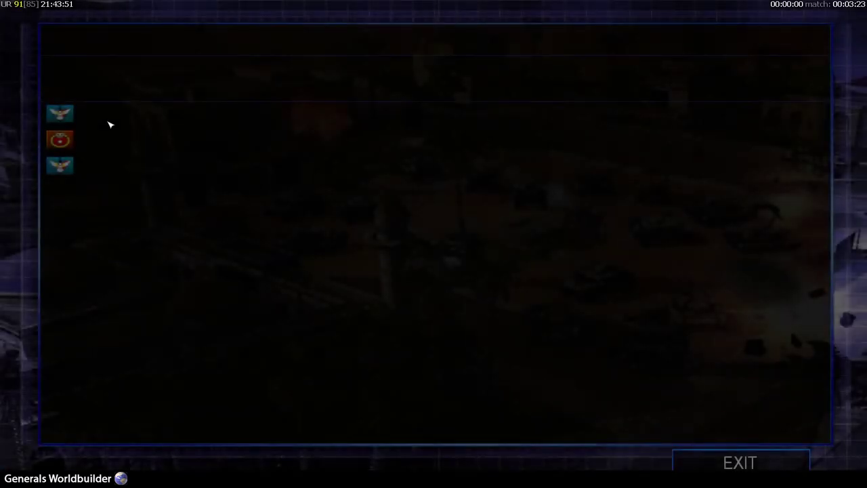
{"action": "left_click", "coordinate": [700, 462]}
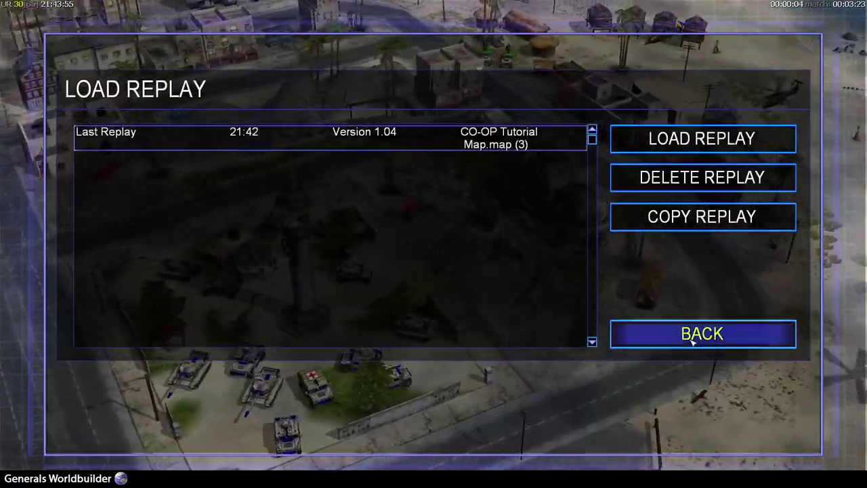
{"action": "left_click", "coordinate": [692, 335]}
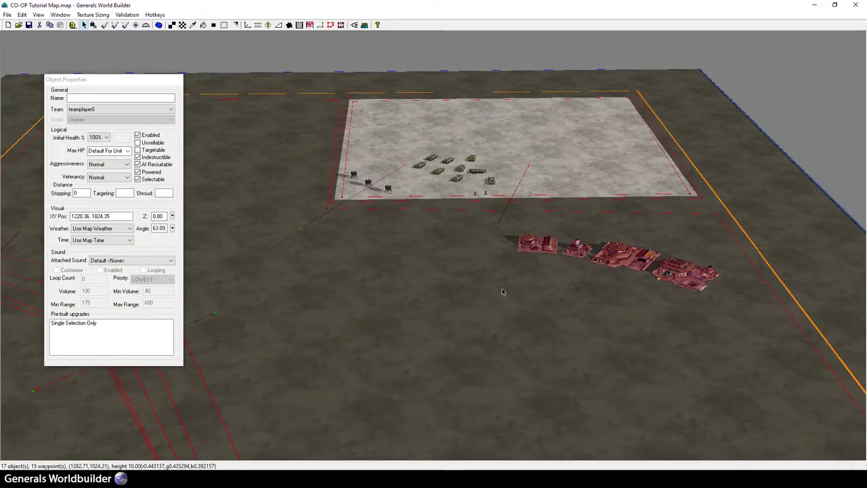
In World Builder, select all nine troop crawlers on the light area and delete them
{"action": "scroll", "coordinate": [472, 284], "scroll_direction": "up", "scroll_amount": 3}
{"action": "left_click", "coordinate": [472, 231]}
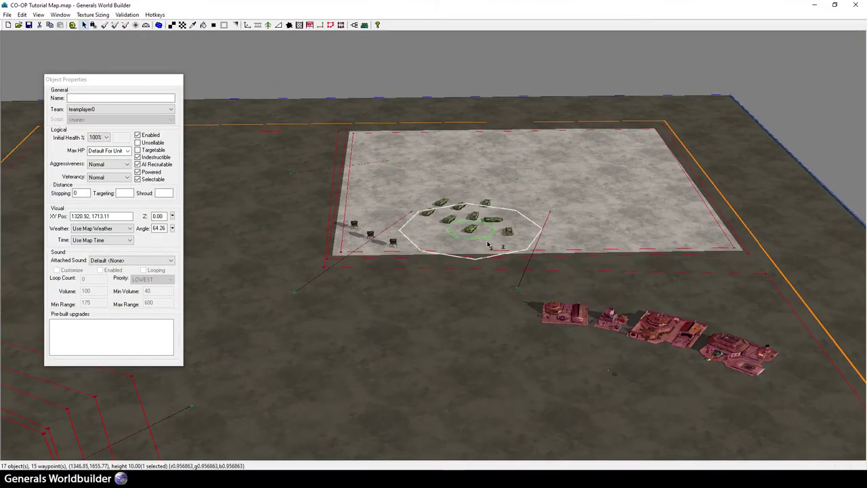
{"action": "key", "text": "ctrl+e"}
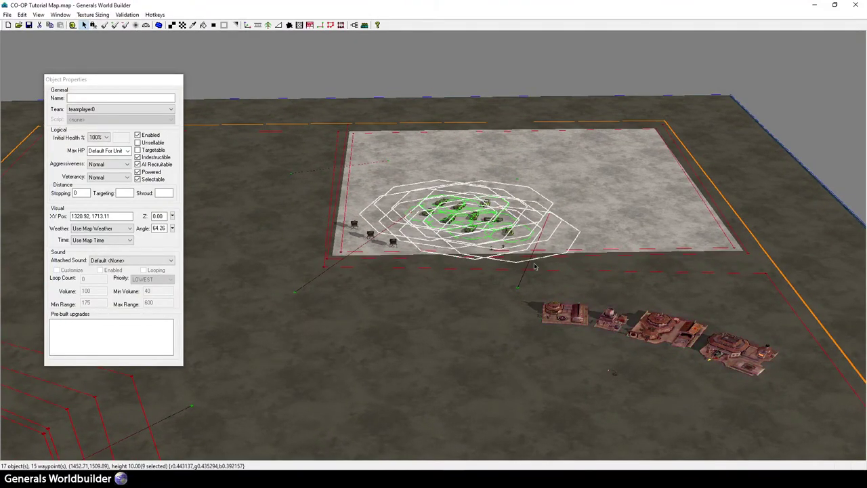
{"action": "key", "text": "Delete"}
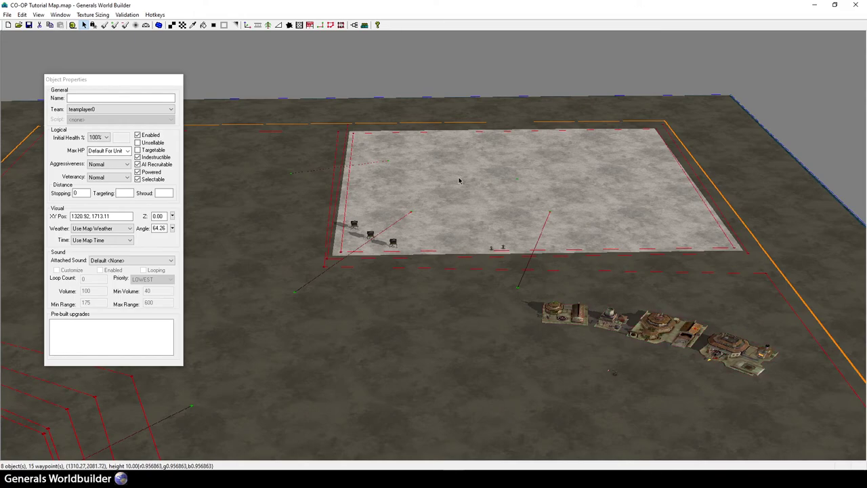
{"action": "left_click_drag", "start_coordinate": [621, 169], "coordinate": [596, 246]}
{"action": "right_click_drag", "start_coordinate": [621, 170], "coordinate": [416, 275]}
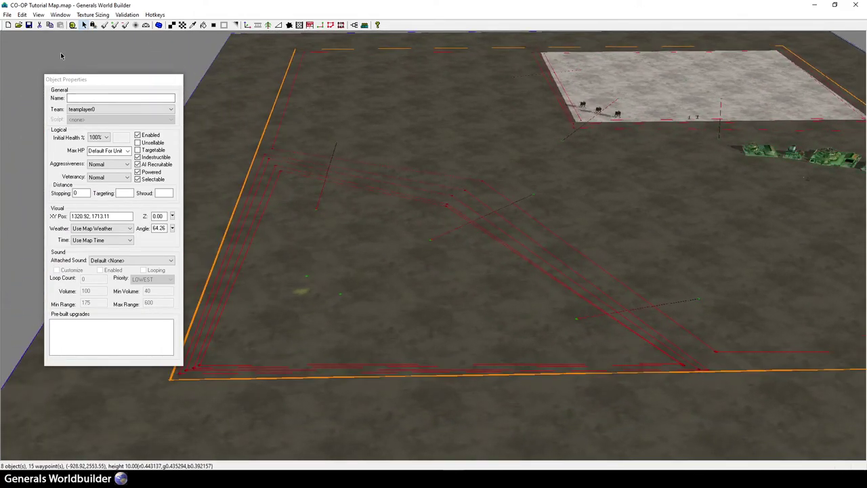
Switch to Dual AI.txt in Notepad++ and add "Thanks for watching and have fun" after a blank line below "it fast..."
{"action": "left_click", "coordinate": [382, 478]}
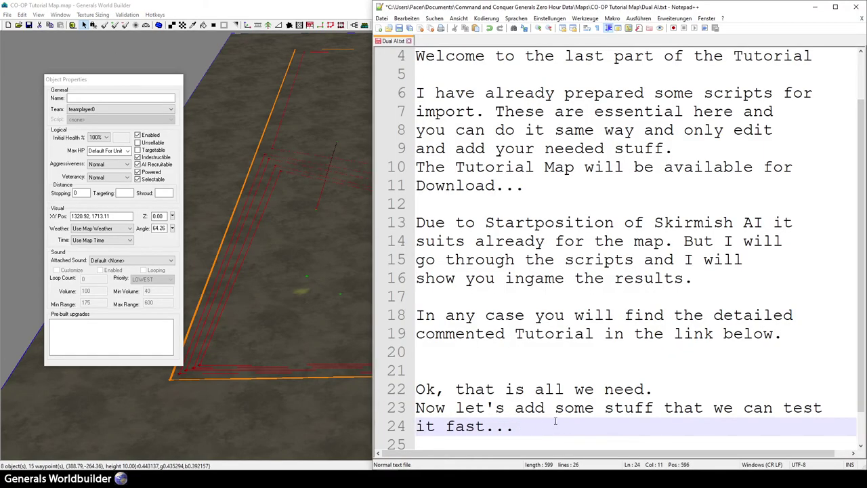
{"action": "scroll", "coordinate": [555, 421], "scroll_direction": "down", "scroll_amount": 1}
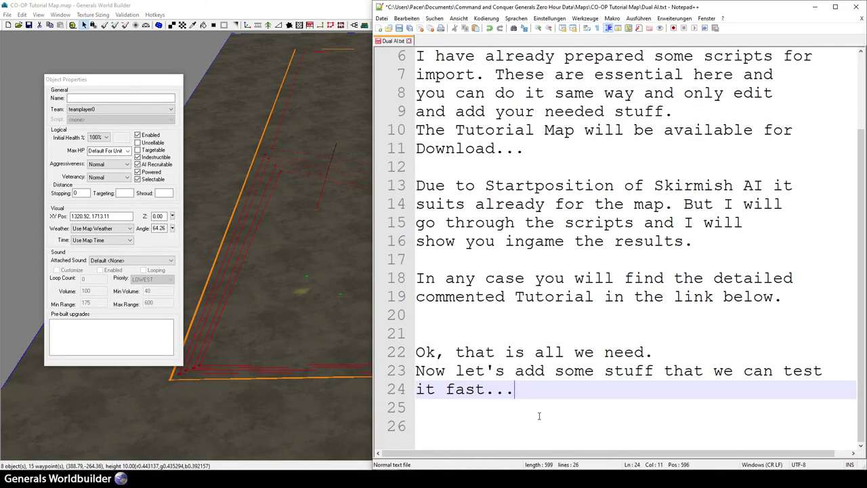
{"action": "key", "text": "Return"}
{"action": "key", "text": "Return"}
{"action": "type", "text": "Th"}
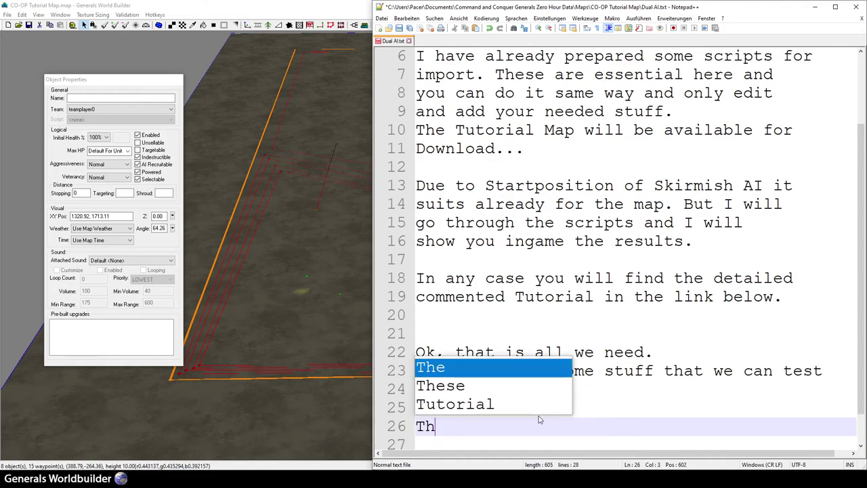
{"action": "type", "text": "anks for "}
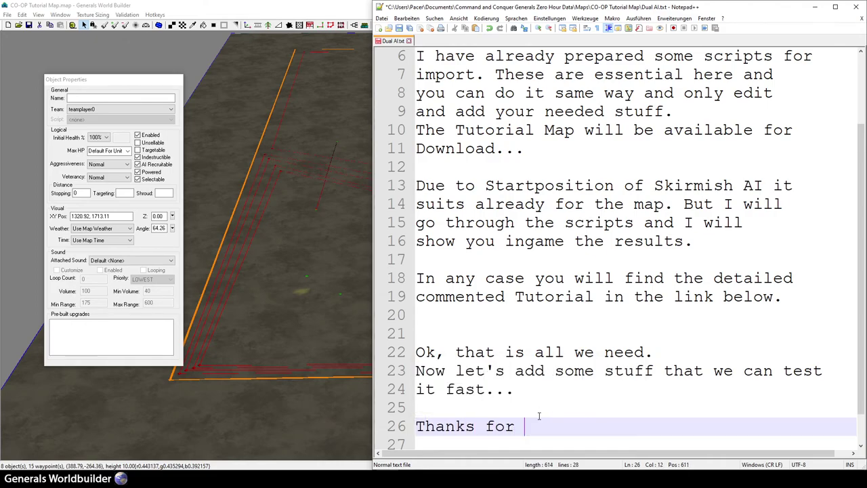
{"action": "type", "text": "watching "}
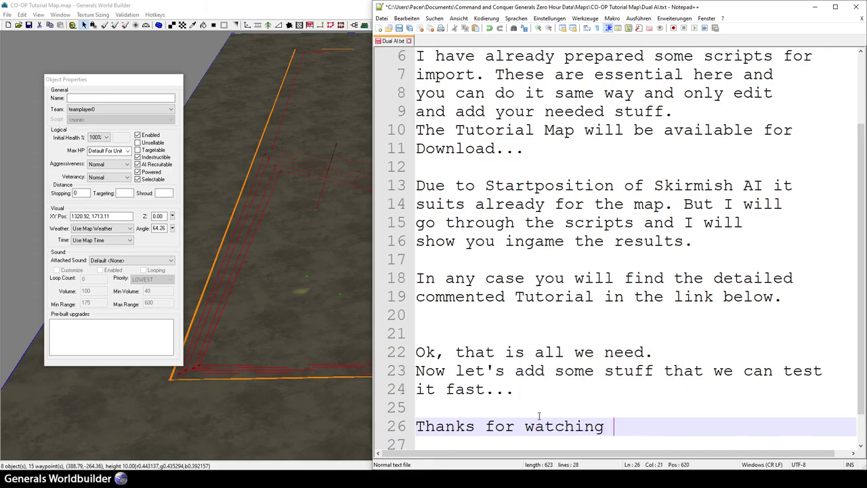
{"action": "type", "text": "and ha"}
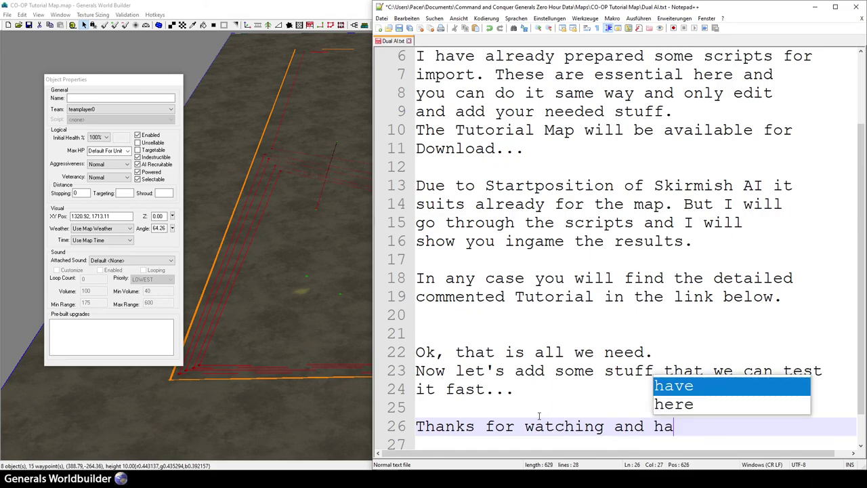
{"action": "type", "text": "ve "}
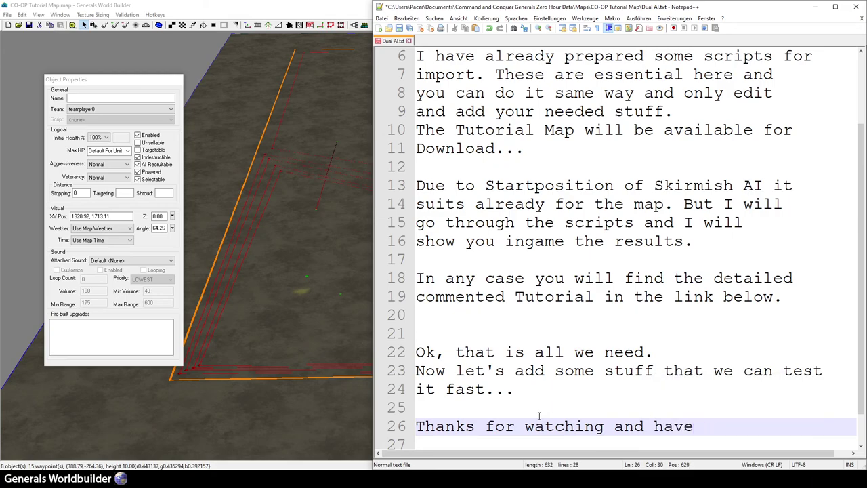
{"action": "type", "text": "fun"}
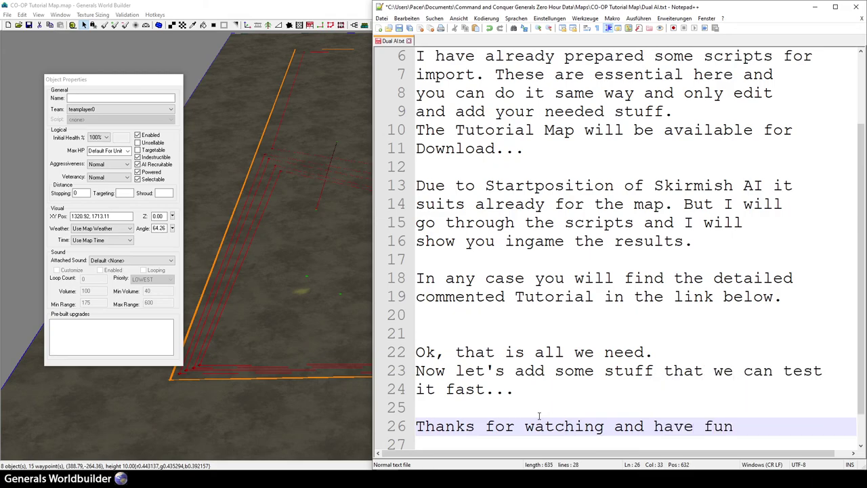